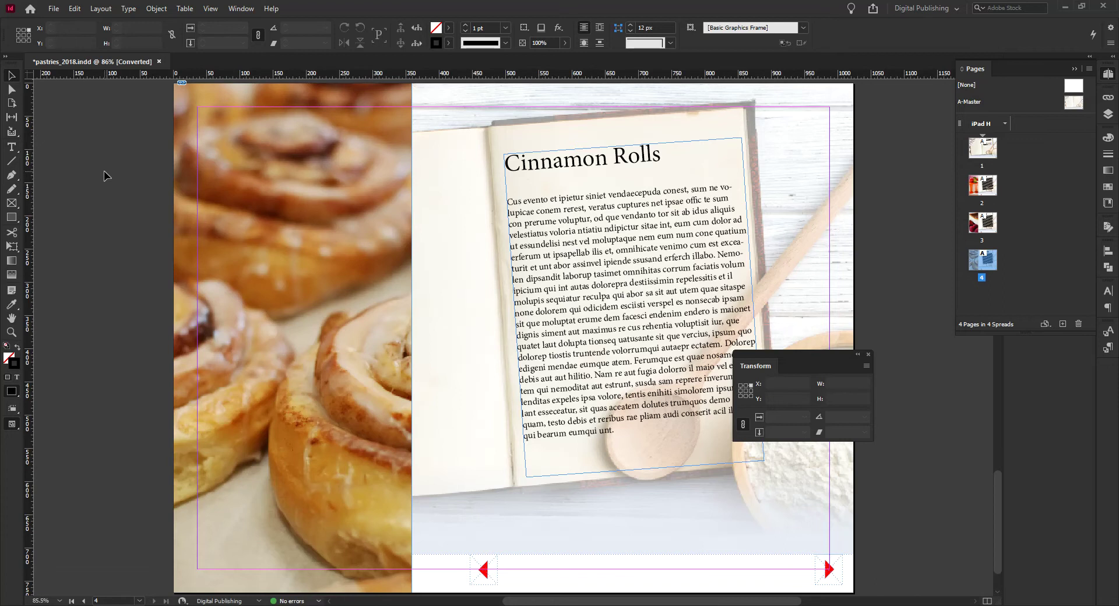
Create a 1024 × 768 px document and place a circular graphics frame about 282 px across in the page's upper-left area
key("ctrl+n")
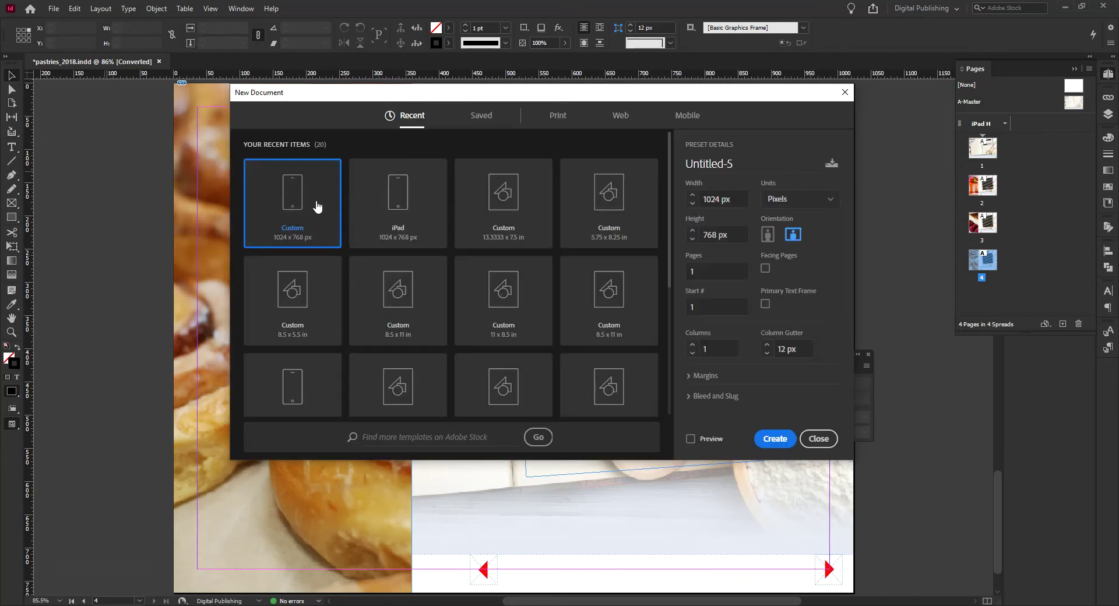
left_click(774, 439)
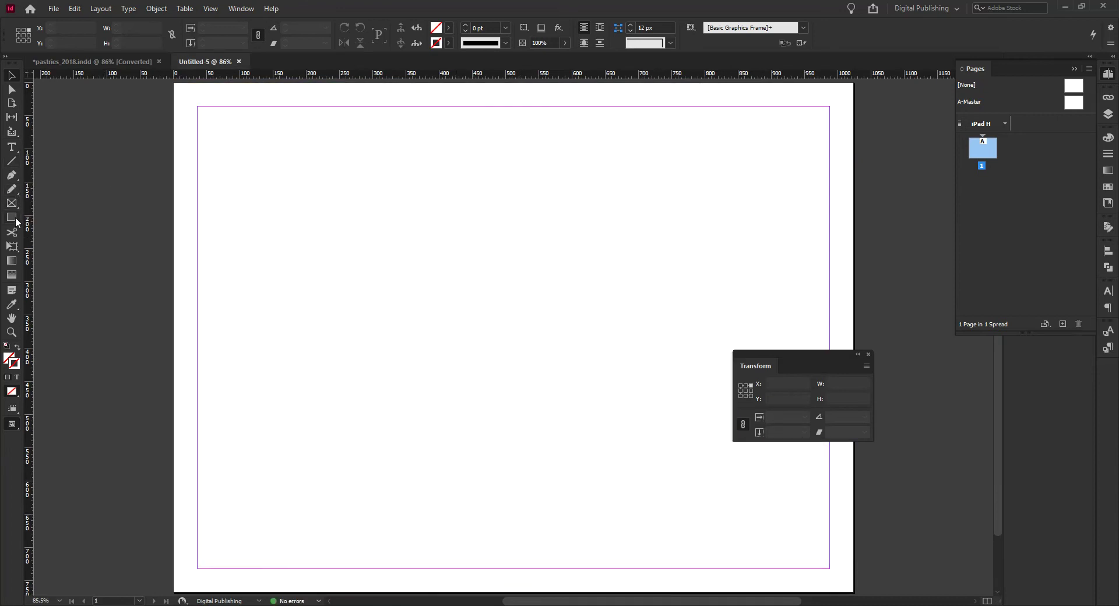
left_click_drag(15, 204, 45, 231)
left_click_drag(343, 130, 530, 317)
left_click(11, 75)
left_click_drag(427, 221, 319, 251)
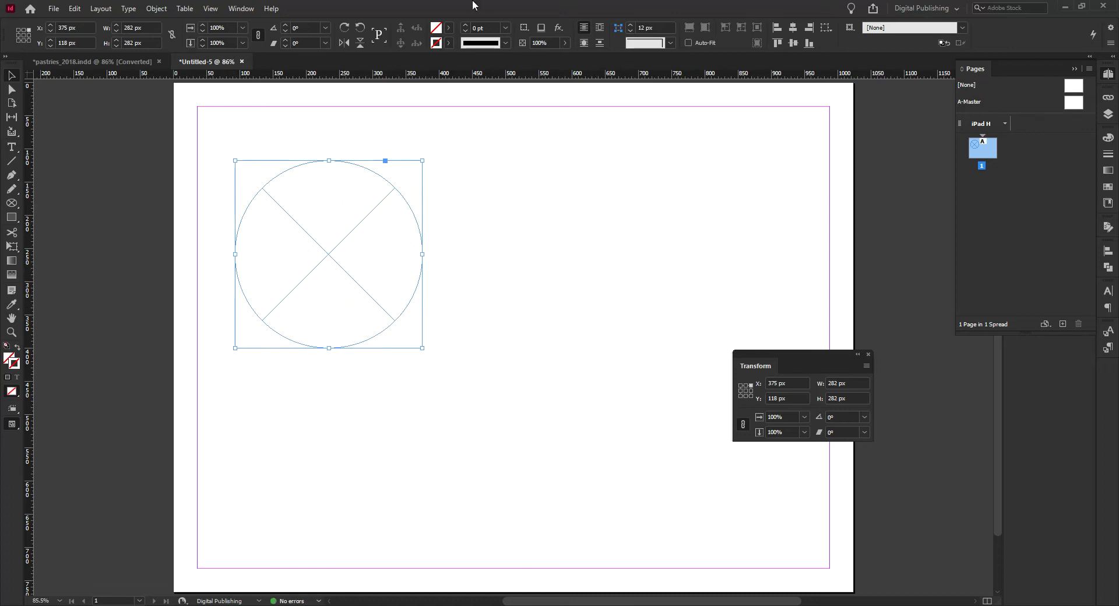
Switch to the Essentials workspace and briefly check the document's layer list
left_click(242, 8)
mouse_move(261, 35)
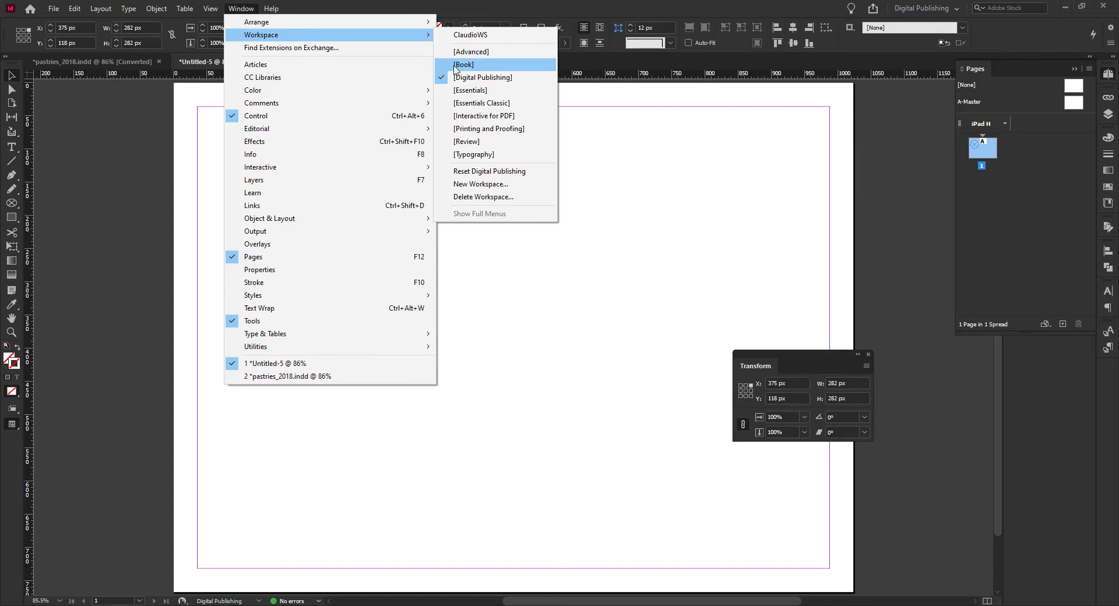
left_click(476, 105)
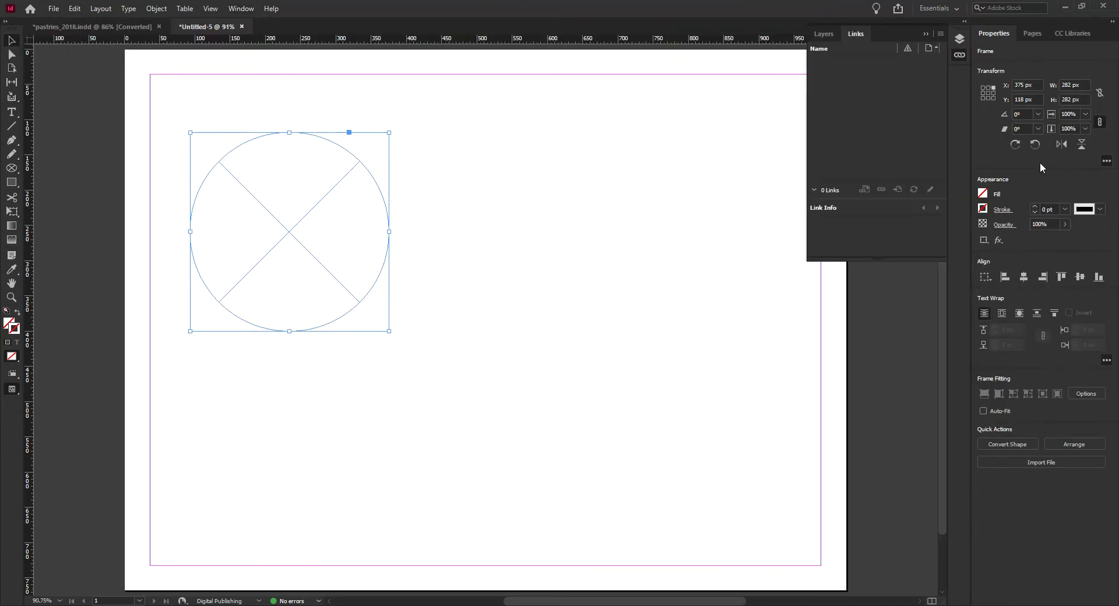
left_click(960, 44)
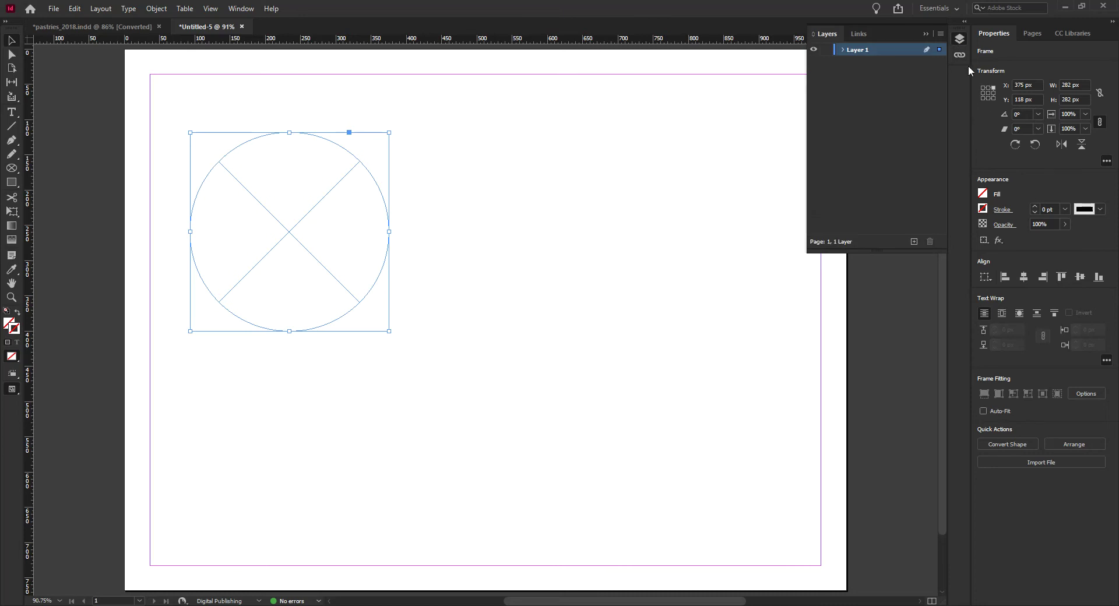
left_click(960, 41)
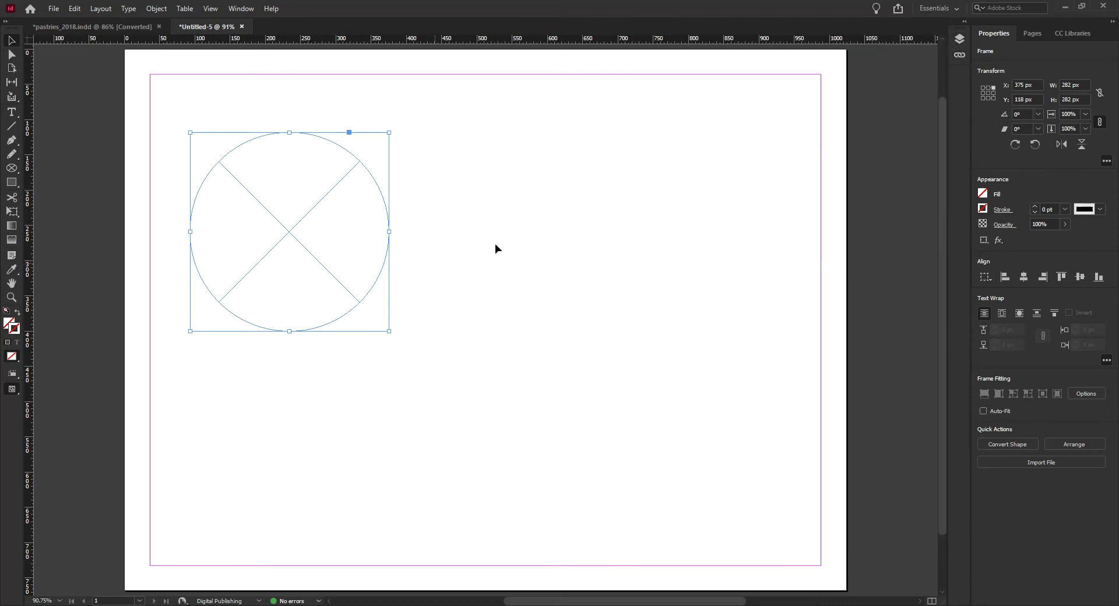
Fill the circular frame with RGB Cyan and give it a 5 pt stroke in Paper
left_click(982, 193)
left_click(885, 321)
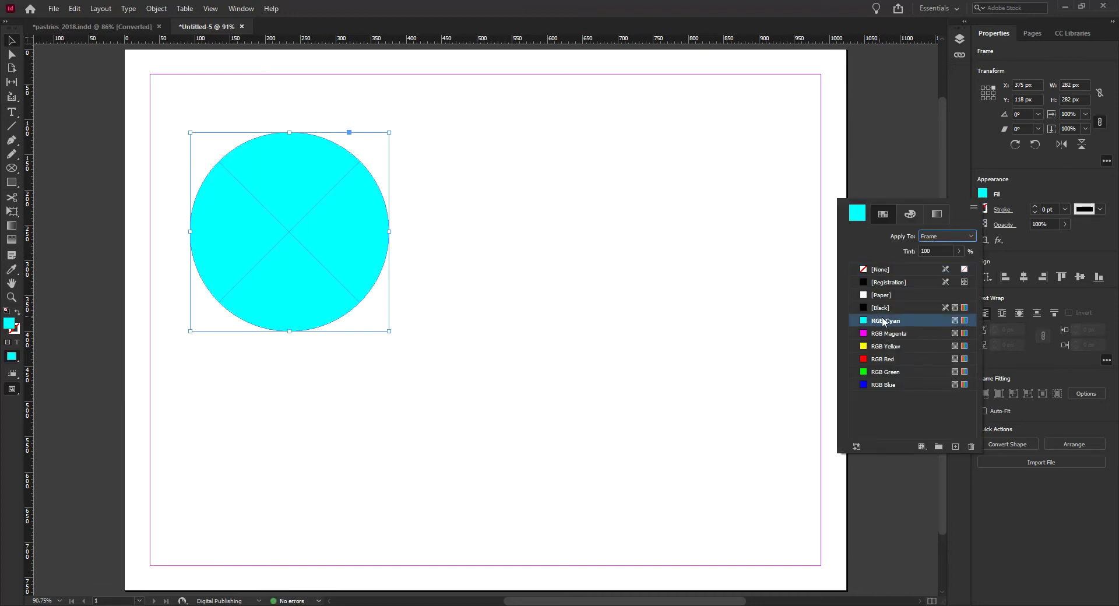
left_click(983, 210)
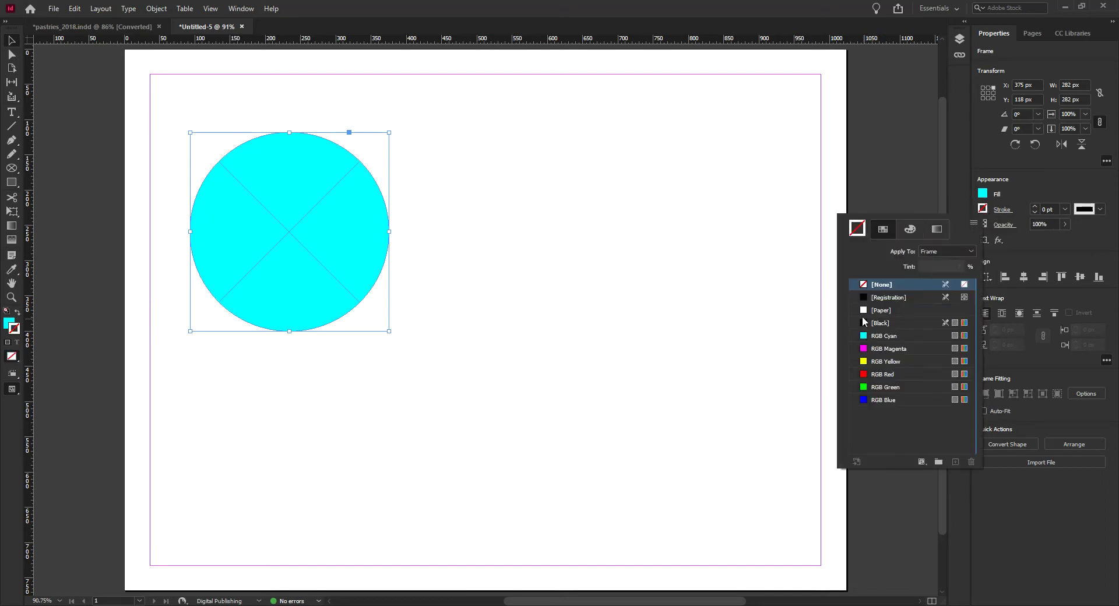
left_click(864, 314)
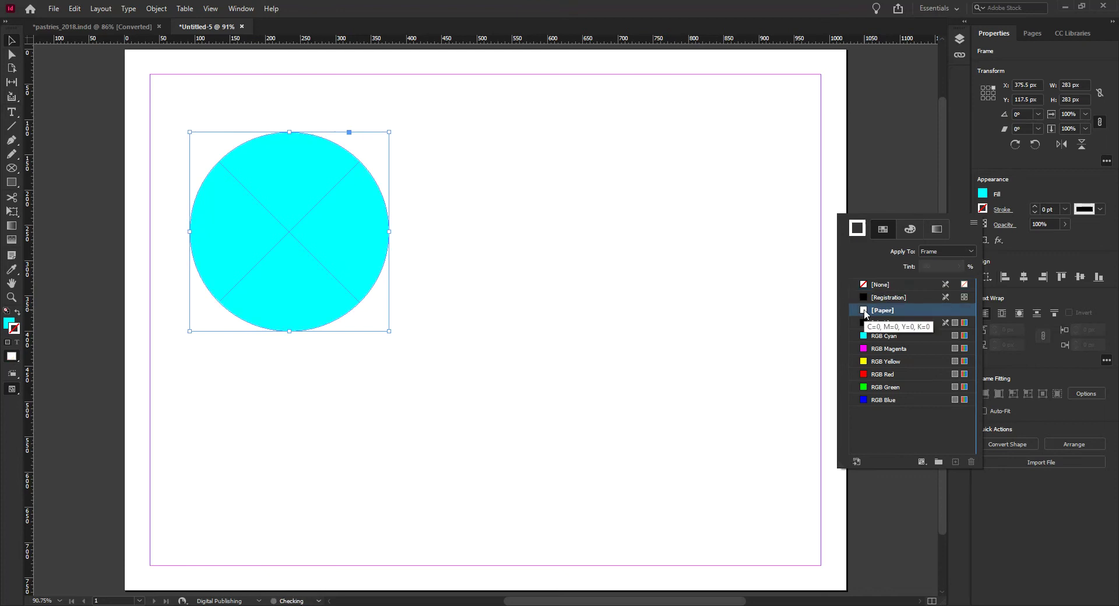
left_click(1036, 208)
left_click(1035, 208)
left_click(1035, 207)
left_click(1035, 207)
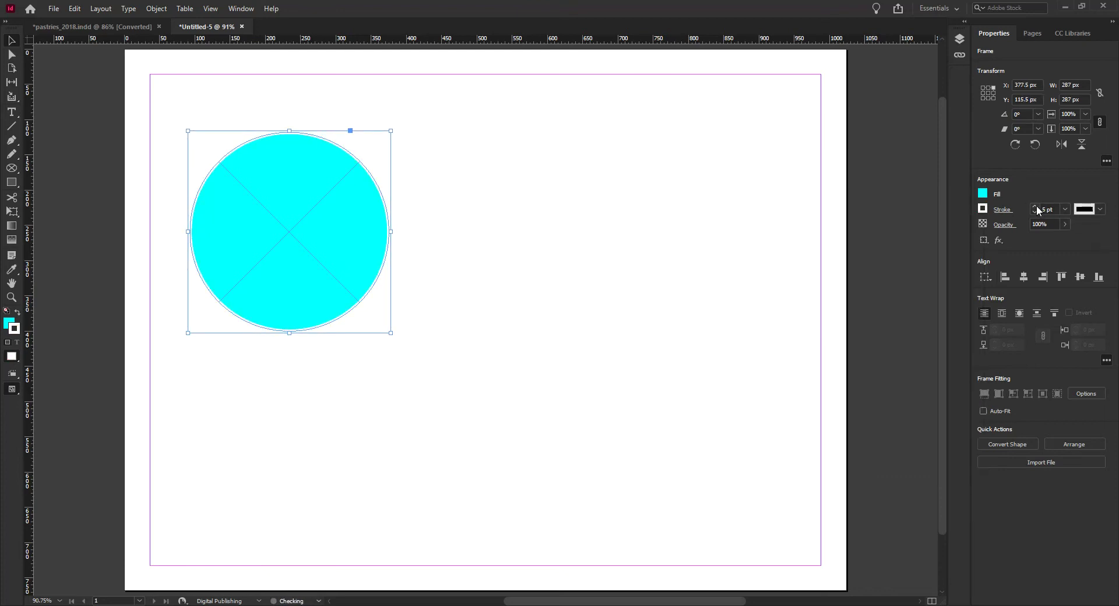
Move the circular frame slightly down and left, to about X 370 px and Y 158 px
left_click(462, 268)
left_click(325, 183)
left_click(433, 263)
left_click_drag(362, 245, 342, 280)
Start placing an image in the circular frame and browse to the Pastries folder inside mm310_Fall's Lecture12 folder
key("ctrl+d")
left_click(465, 108)
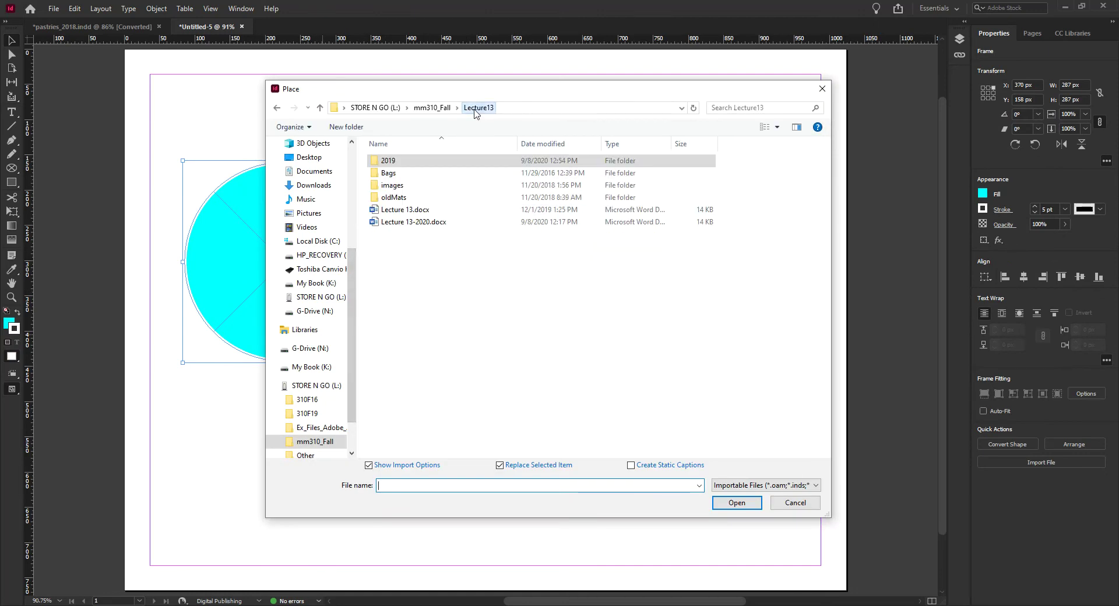
double_click(412, 185)
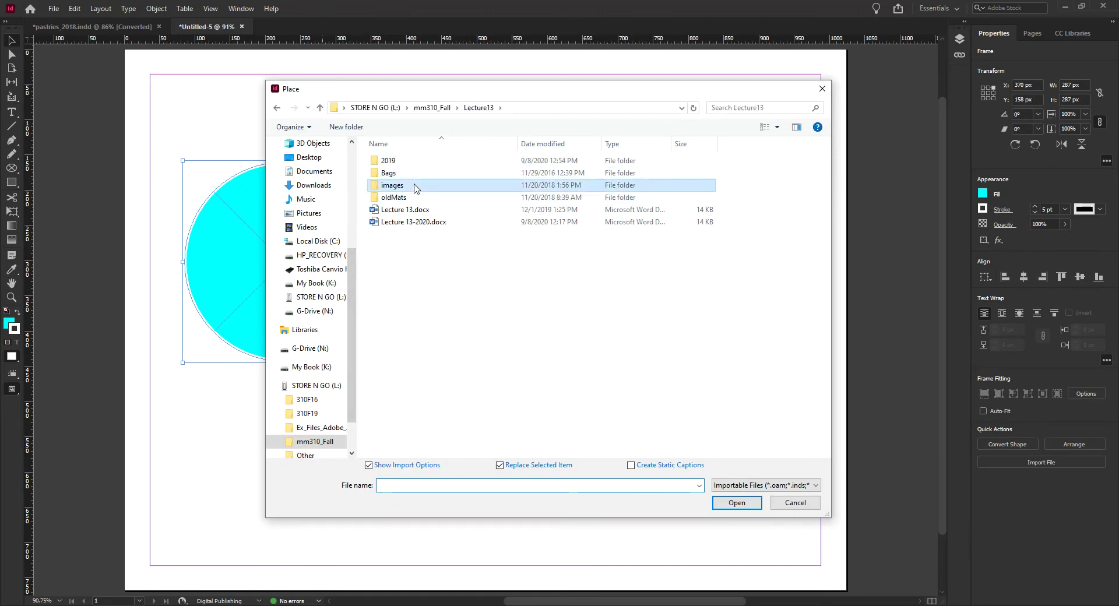
left_click(475, 108)
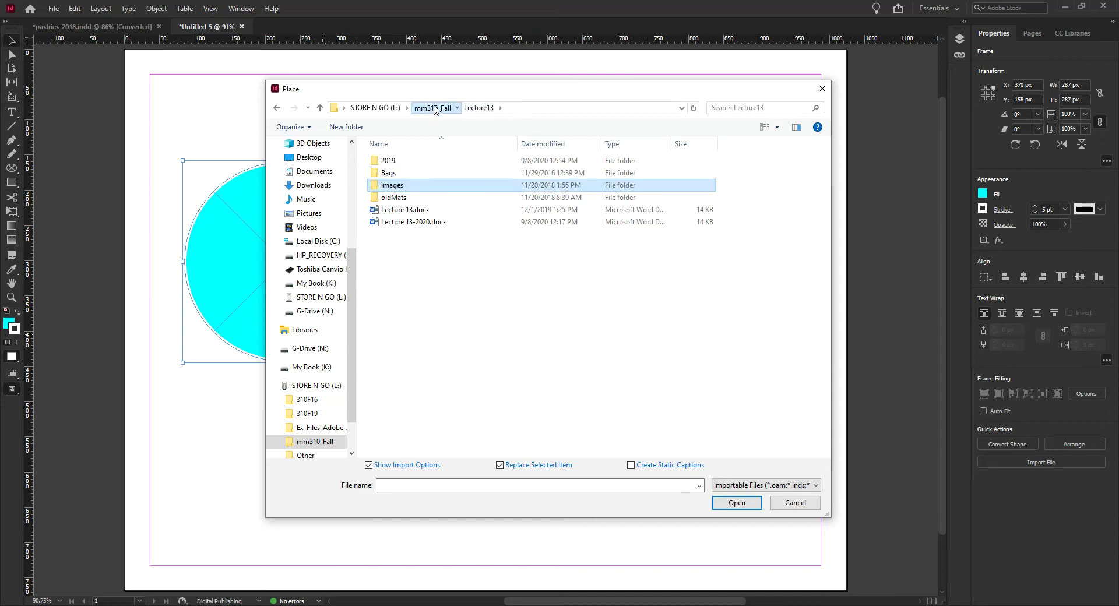
left_click(431, 108)
double_click(428, 369)
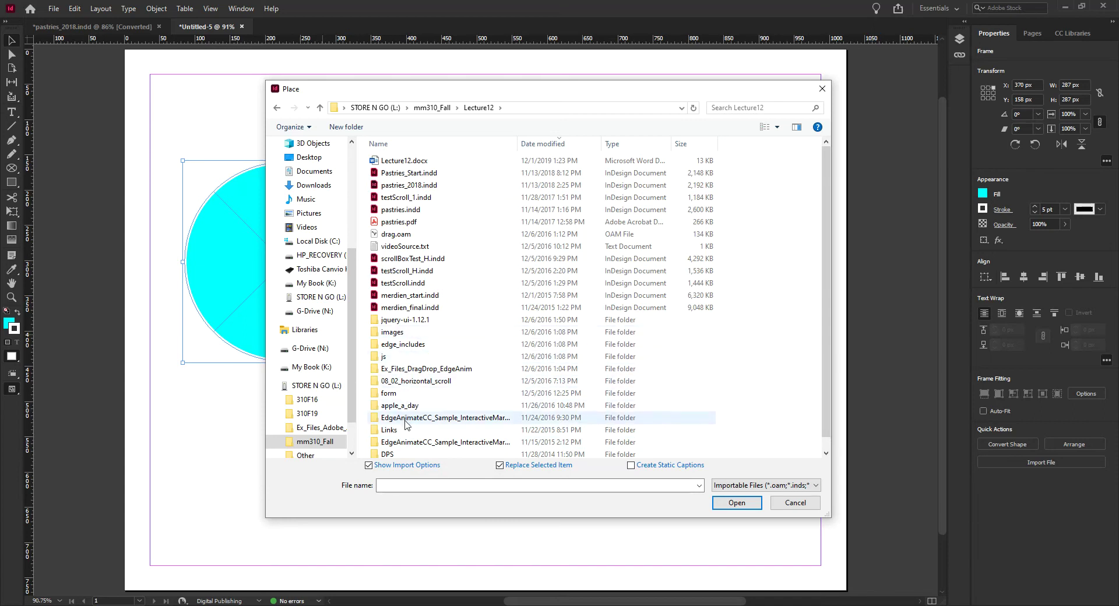
scroll(406, 431, "down", 1)
double_click(406, 454)
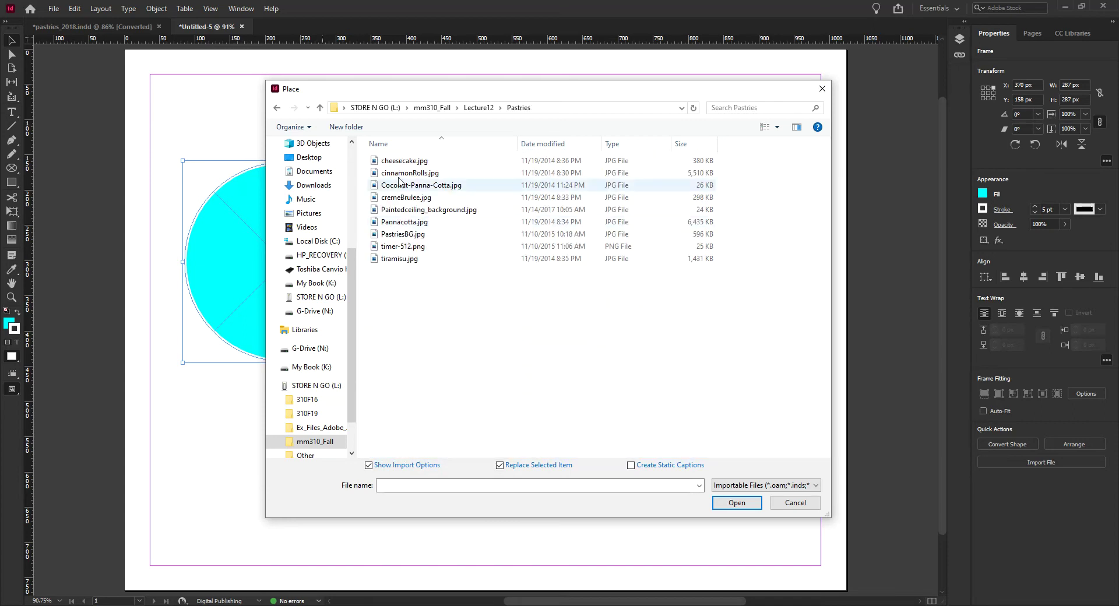
left_click(408, 161)
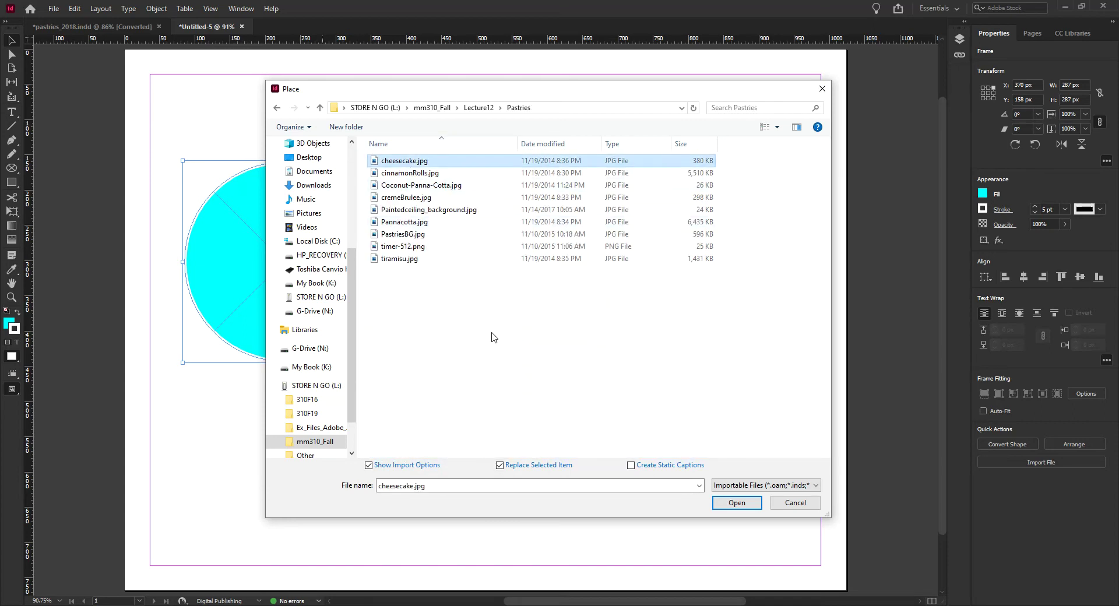
left_click(412, 173)
left_click(736, 503)
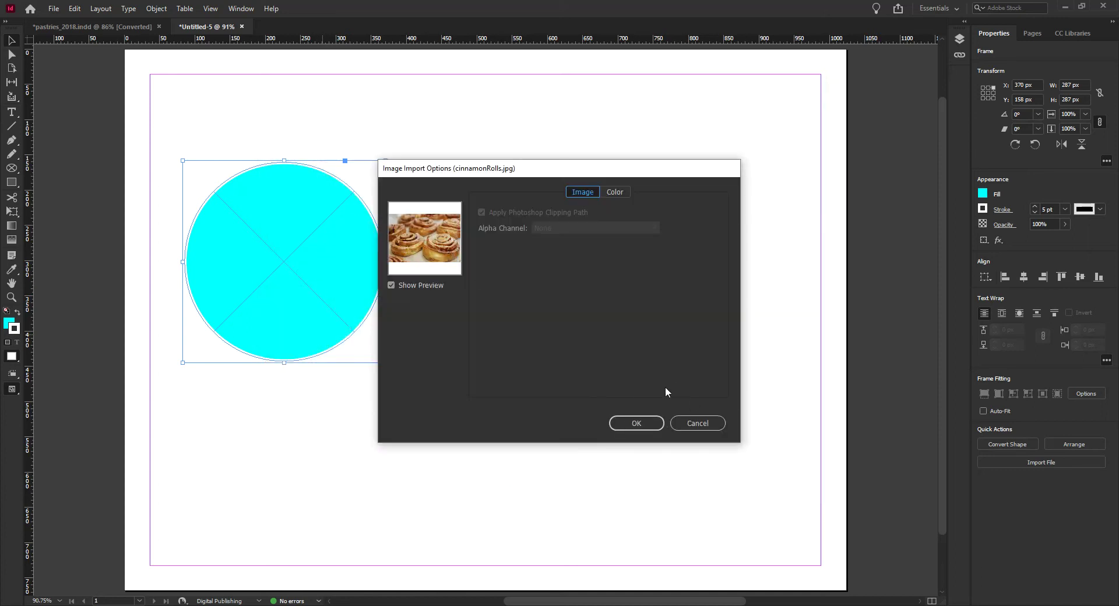
left_click(700, 423)
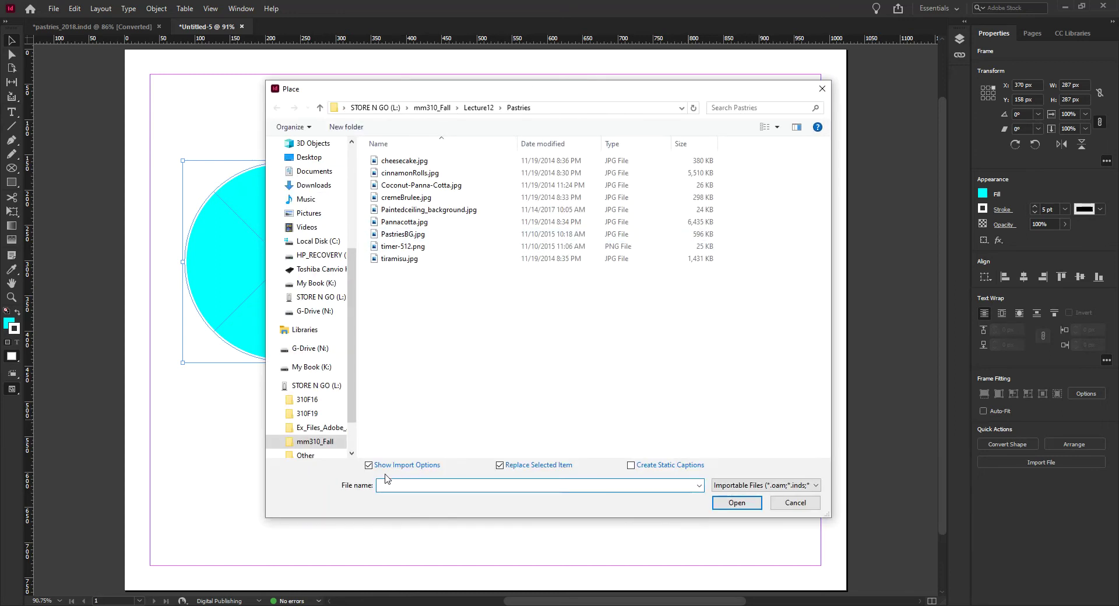
Place cinnamonRolls.jpg in the circular frame with import options turned off, and make it fill the frame proportionally
left_click(421, 173)
left_click(368, 465)
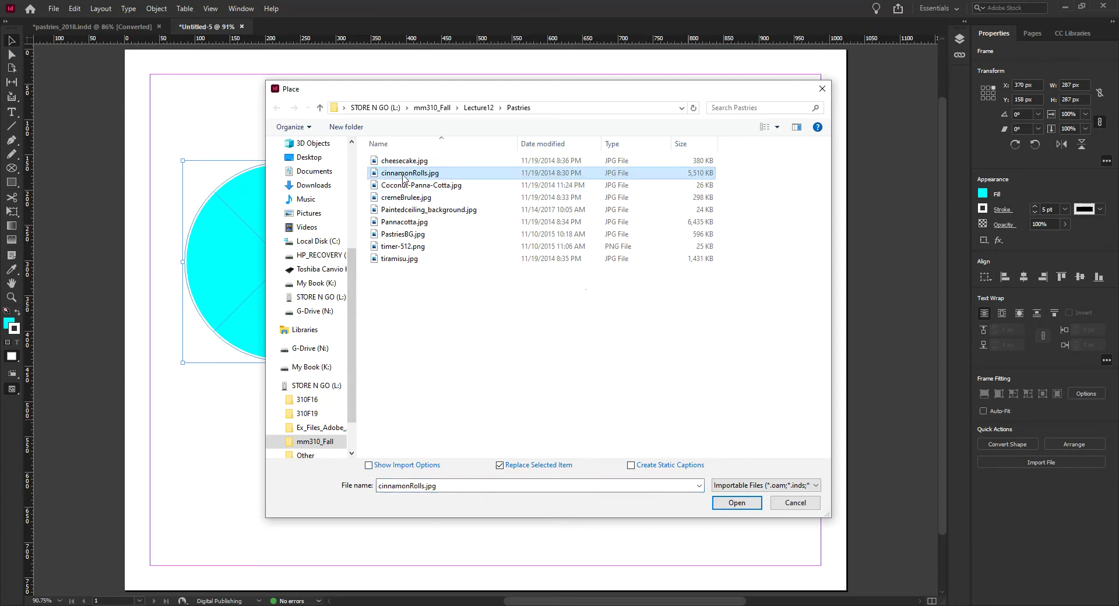
left_click(737, 503)
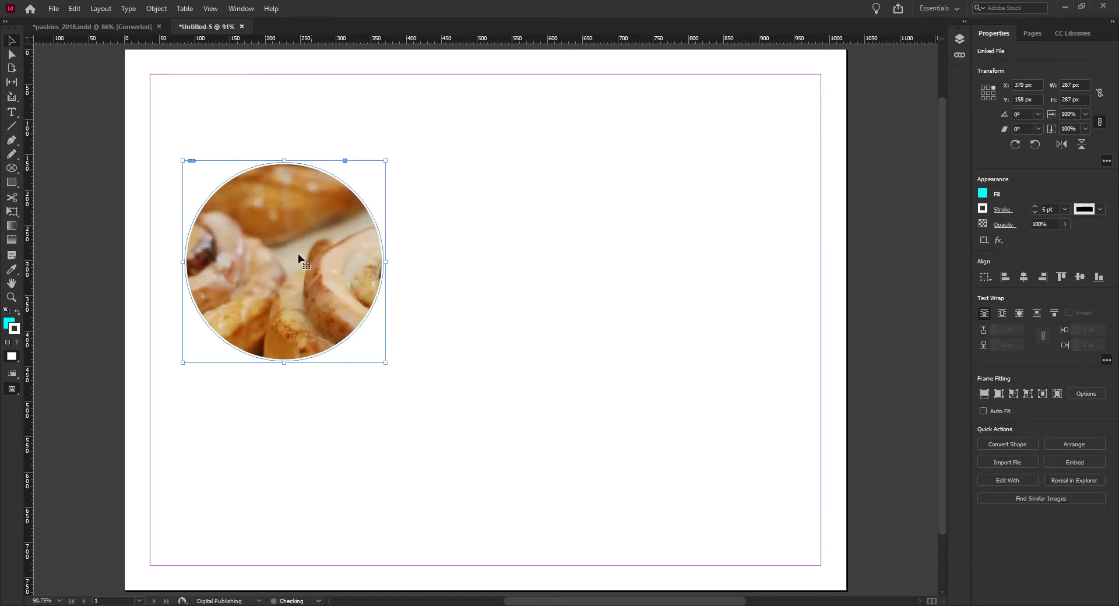
left_click(984, 394)
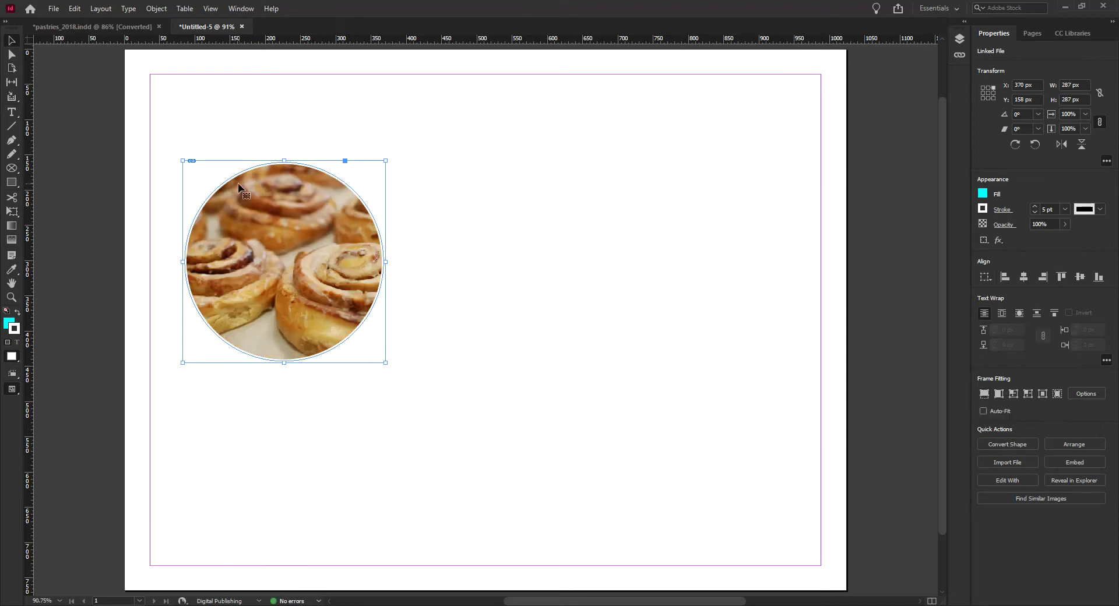
left_click(402, 253)
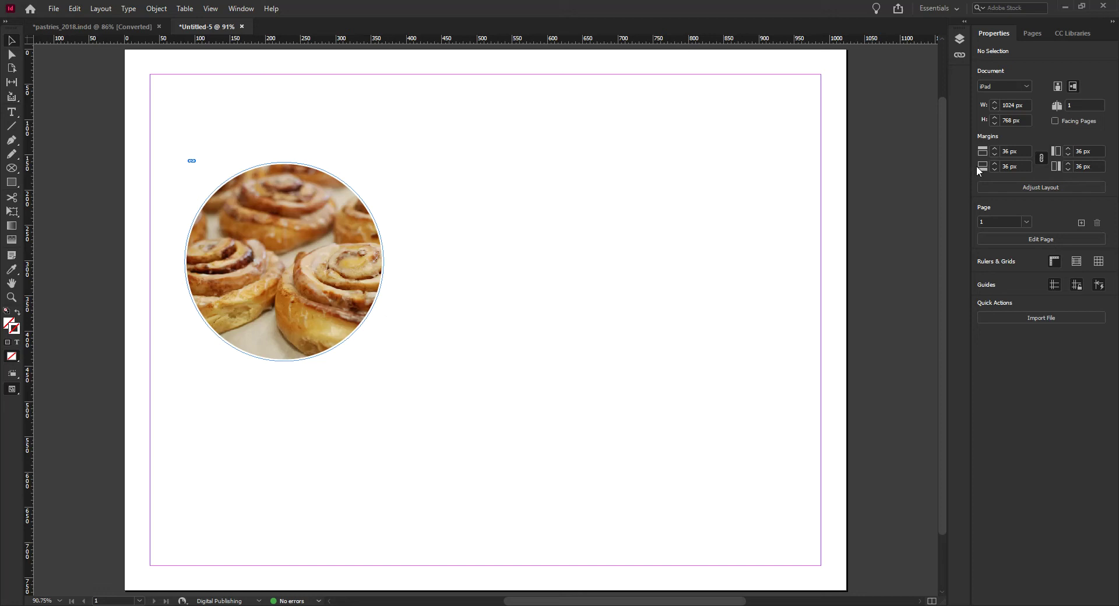
Change the stroke color of the circular image frame to RGB Yellow
left_click(382, 277)
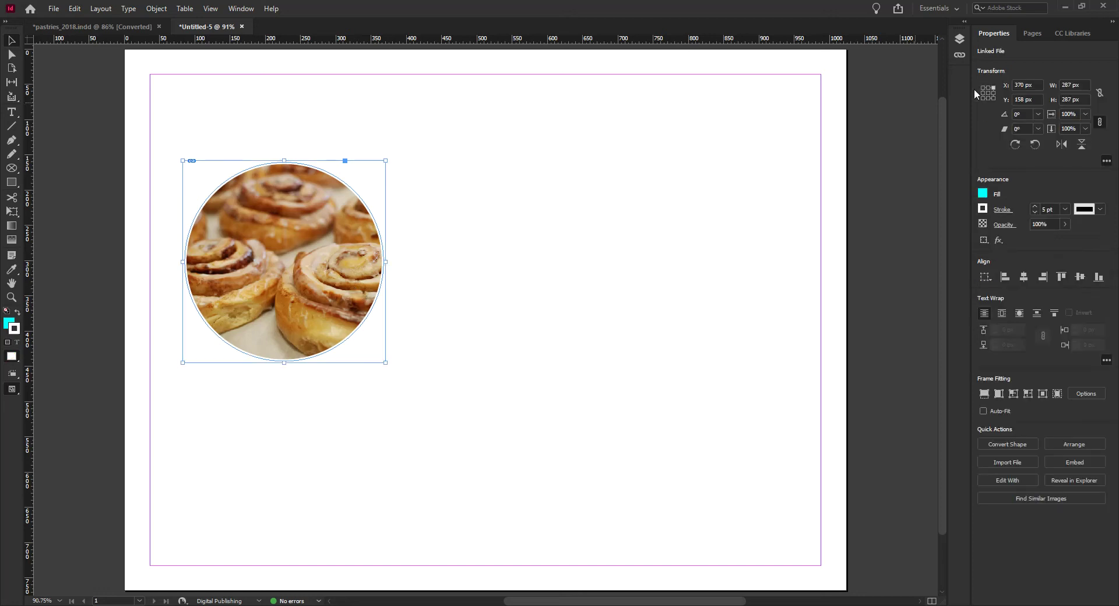
left_click(986, 212)
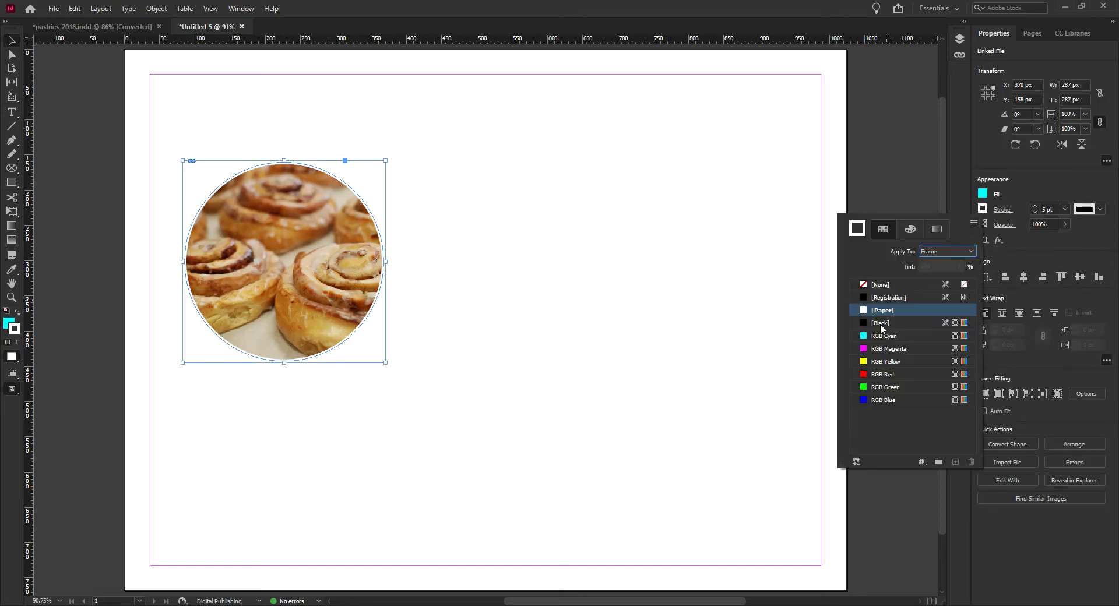
left_click(863, 362)
left_click(497, 260)
left_click(445, 278)
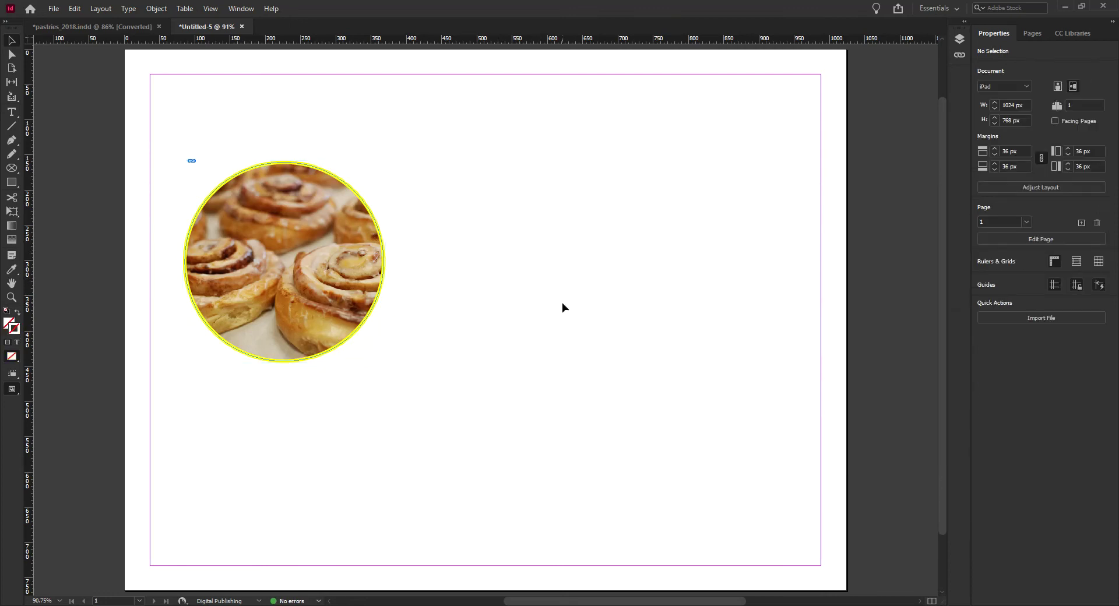
Preview the page without margins and frame edges, and return to the normal view
key("w")
key("w")
key("w")
key("w")
key("w")
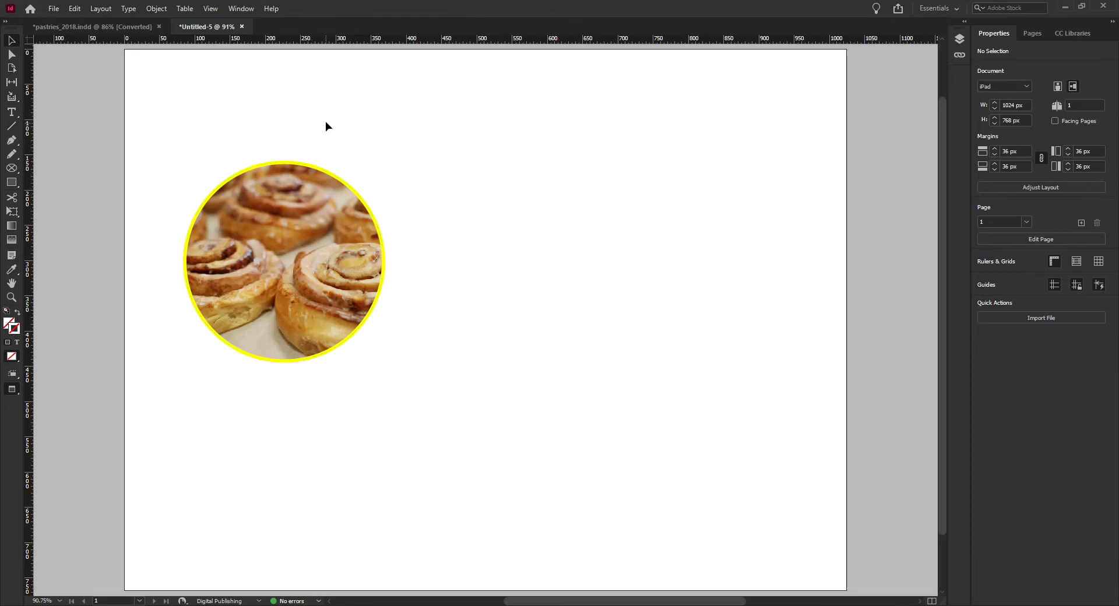
key("w")
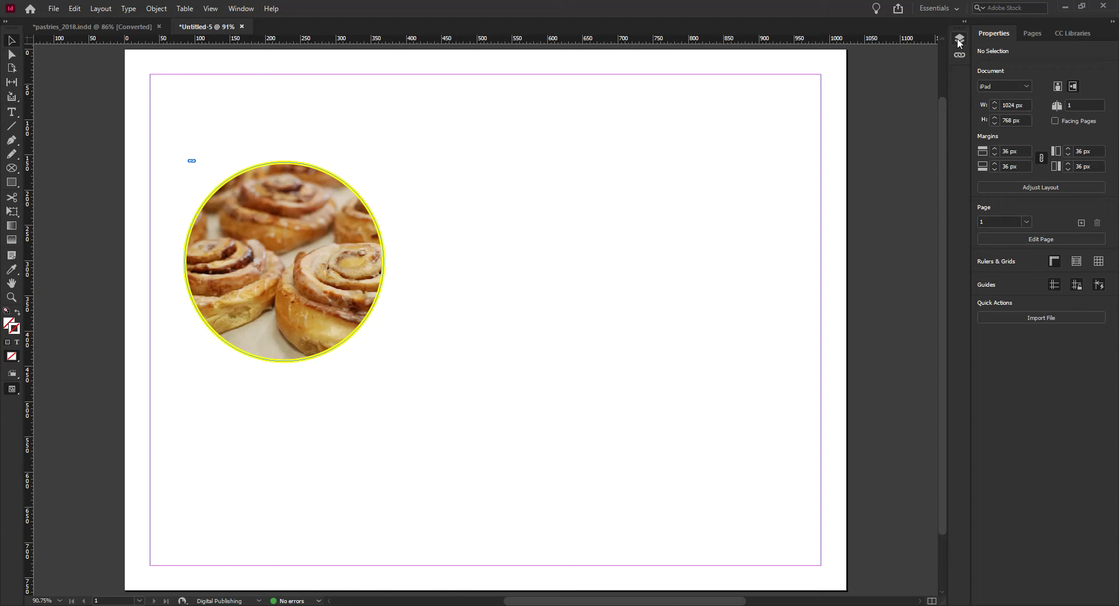
Add a new layer beneath Layer 1 and name it BG
left_click(243, 9)
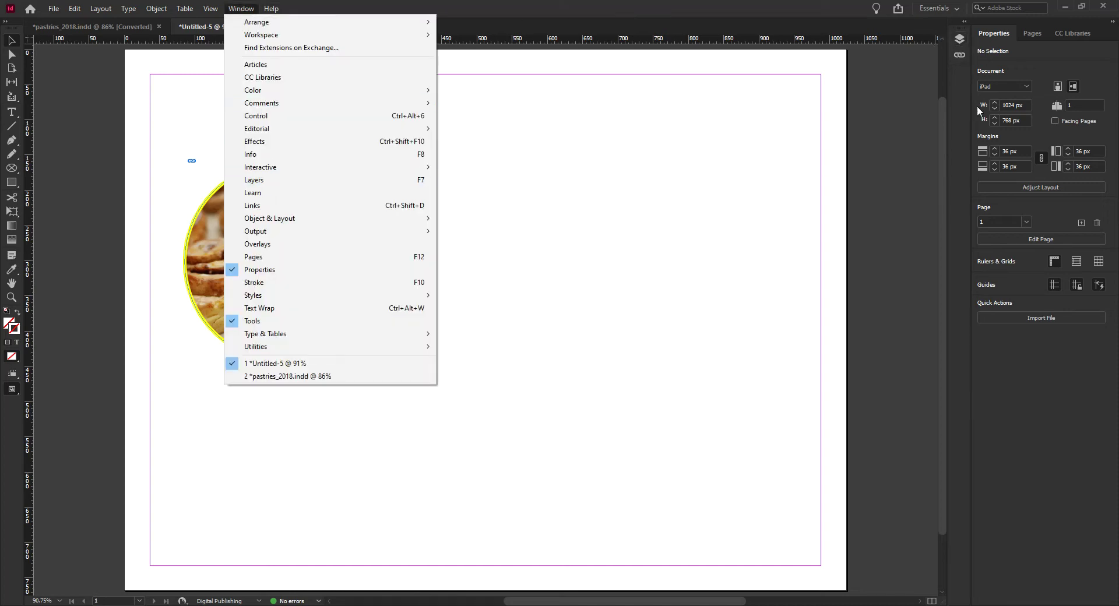
left_click(959, 40)
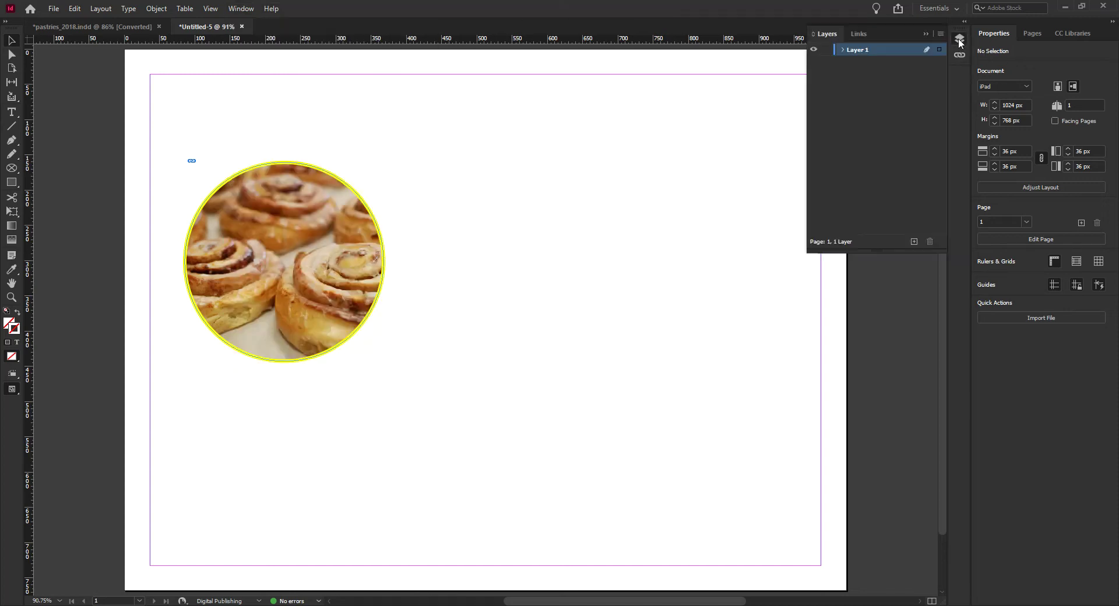
left_click(913, 241)
left_click_drag(857, 60, 861, 70)
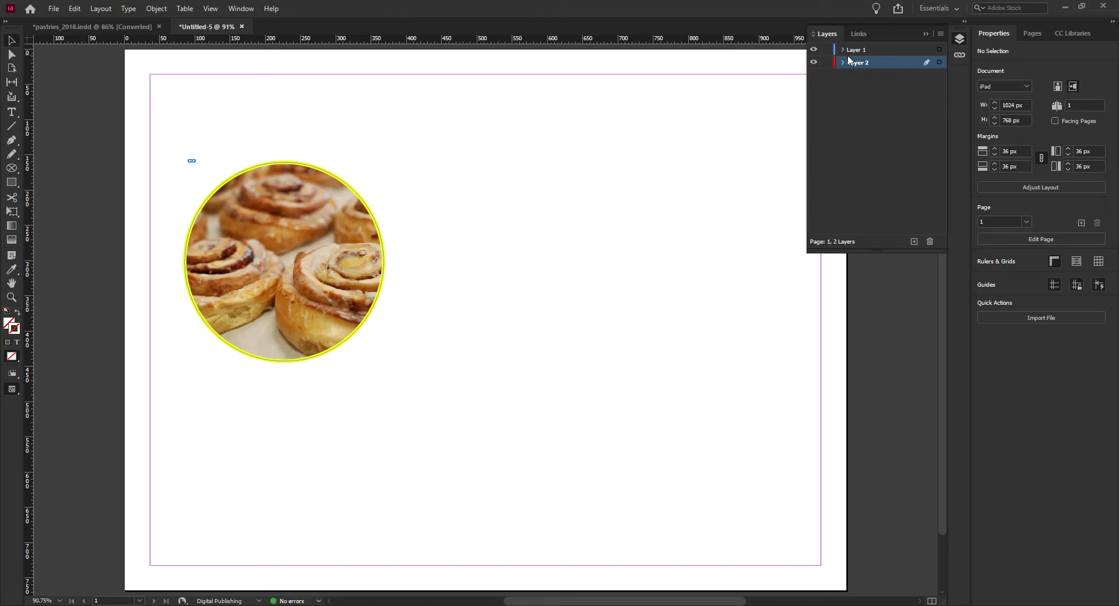
double_click(854, 63)
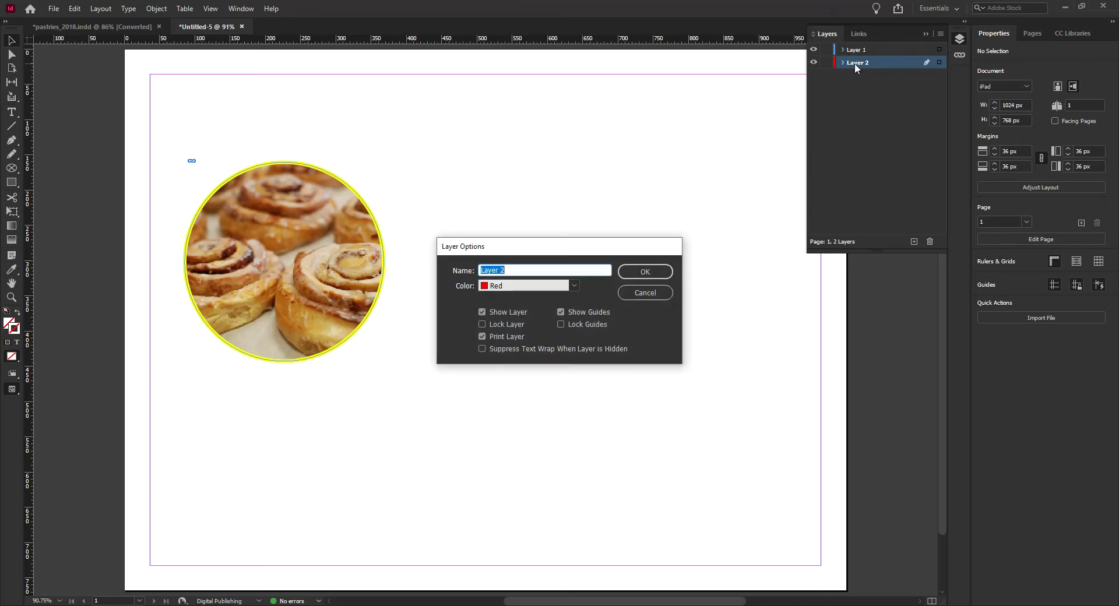
type("BG")
key("Return")
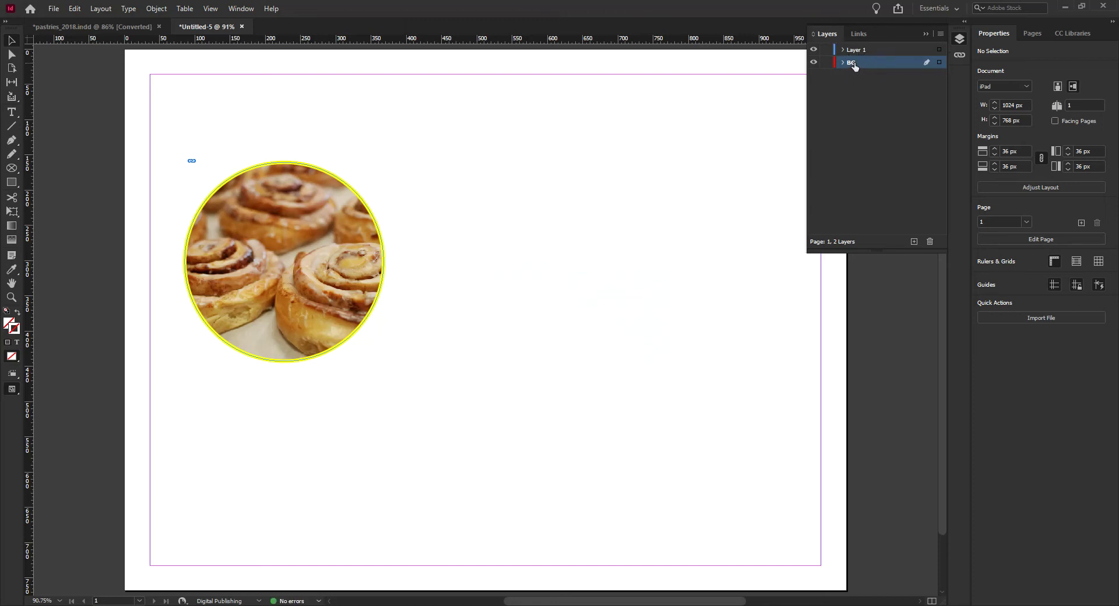
double_click(854, 62)
type("BG")
key("Return")
Draw a 1024 × 768 px rectangle covering the whole page on the BG layer and fill it with RGB Cyan
left_click(12, 182)
left_click_drag(124, 50, 846, 590)
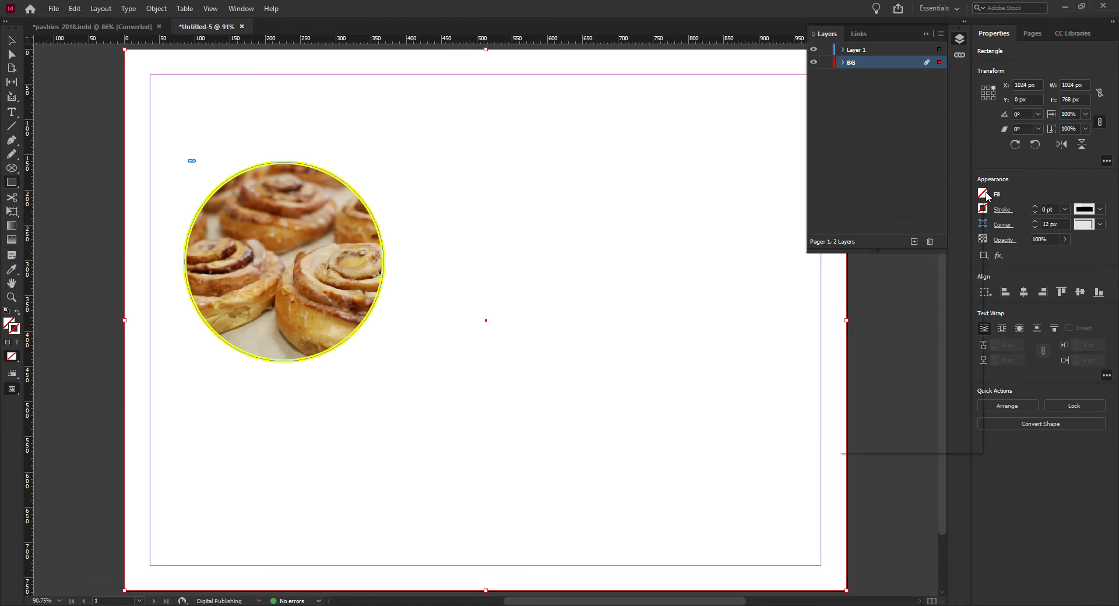
left_click(987, 196)
left_click(863, 322)
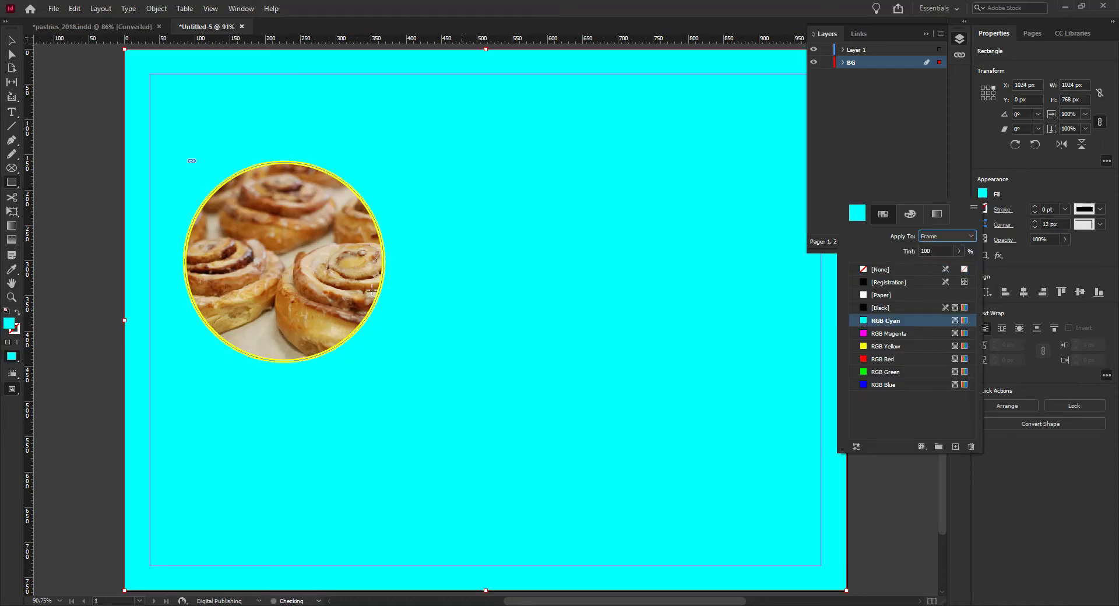
Put away the color swatches and the layer list, deselect the background rectangle, and preview the page without margins and frame edges
left_click(199, 100)
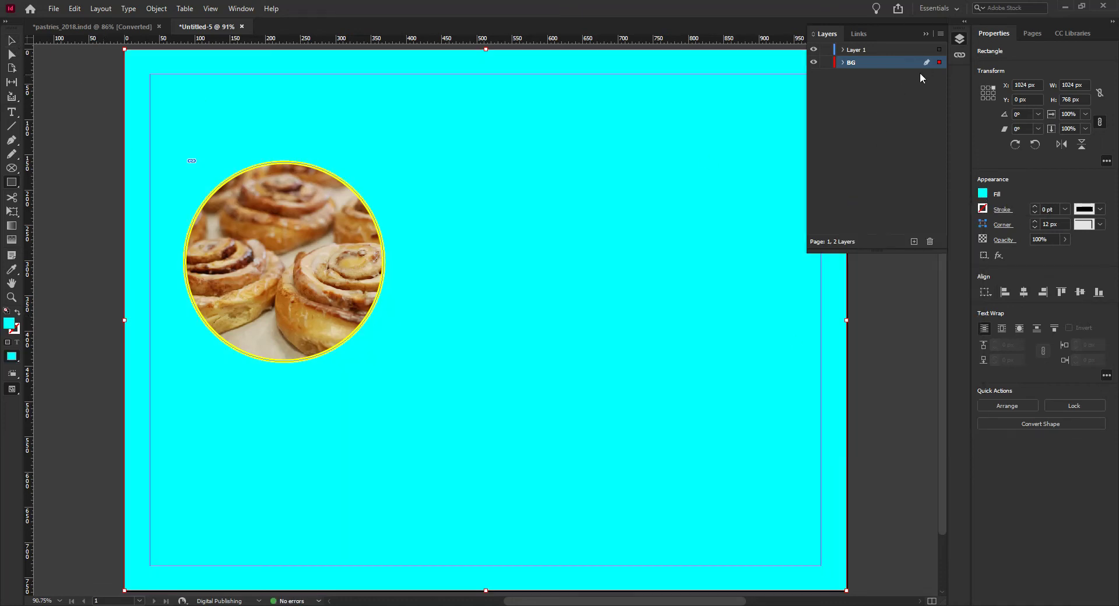
left_click(959, 39)
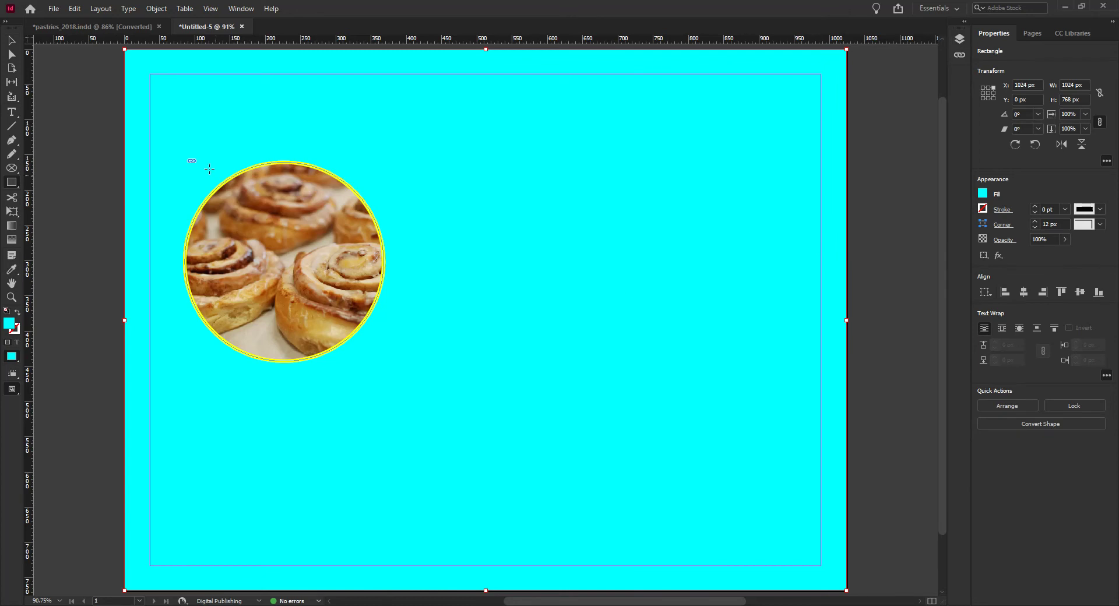
left_click(11, 40)
key("w")
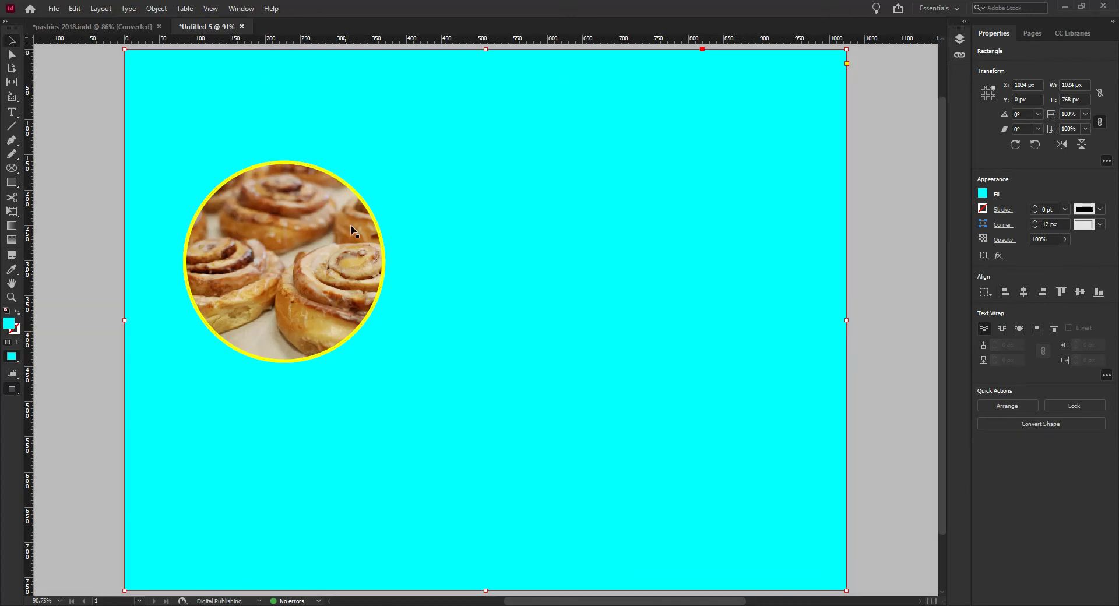
left_click(110, 236)
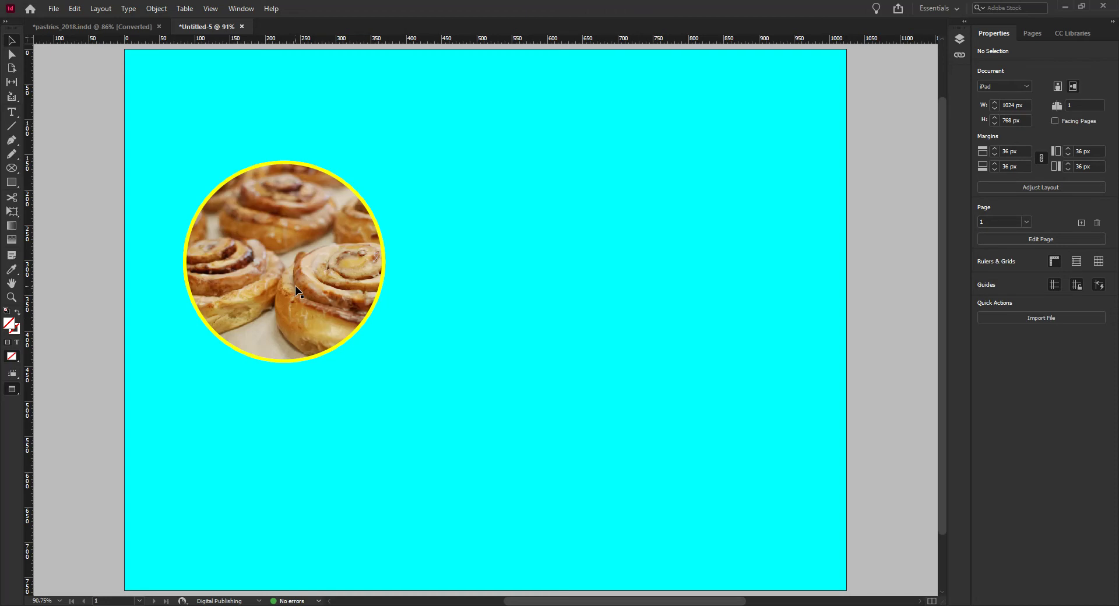
Select the circular cinnamon roll frame and add a Drop Shadow effect to it with live preview on
left_click(333, 291)
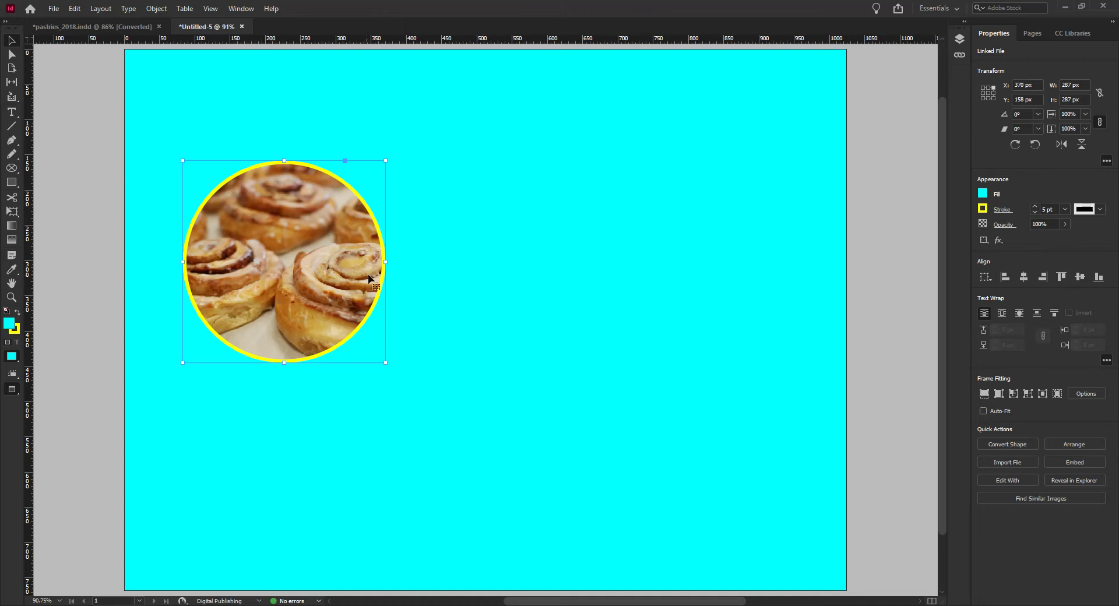
left_click(97, 208)
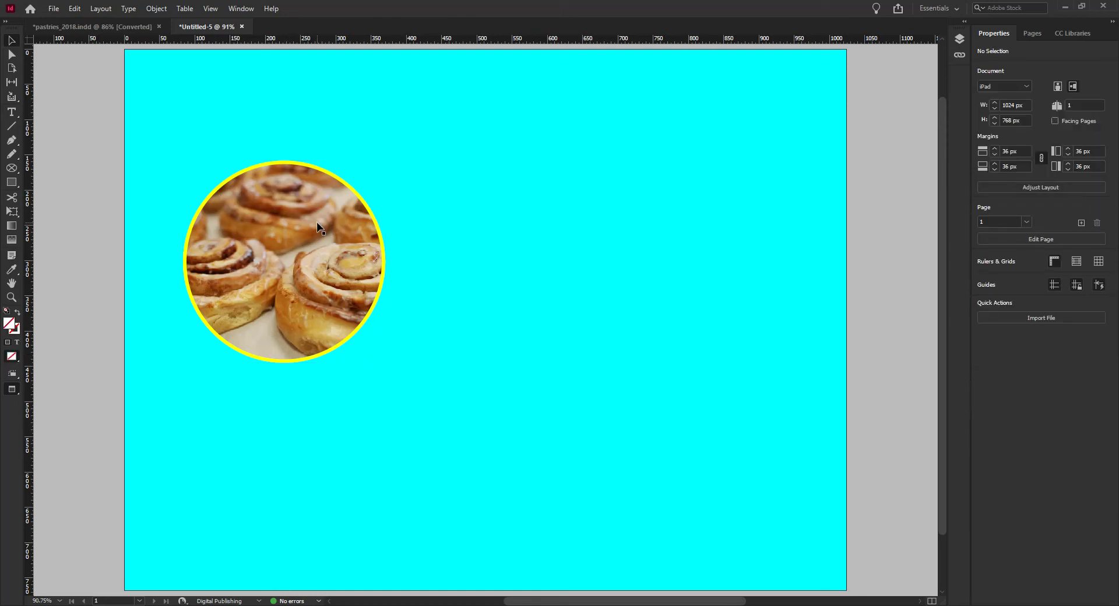
left_click(329, 232)
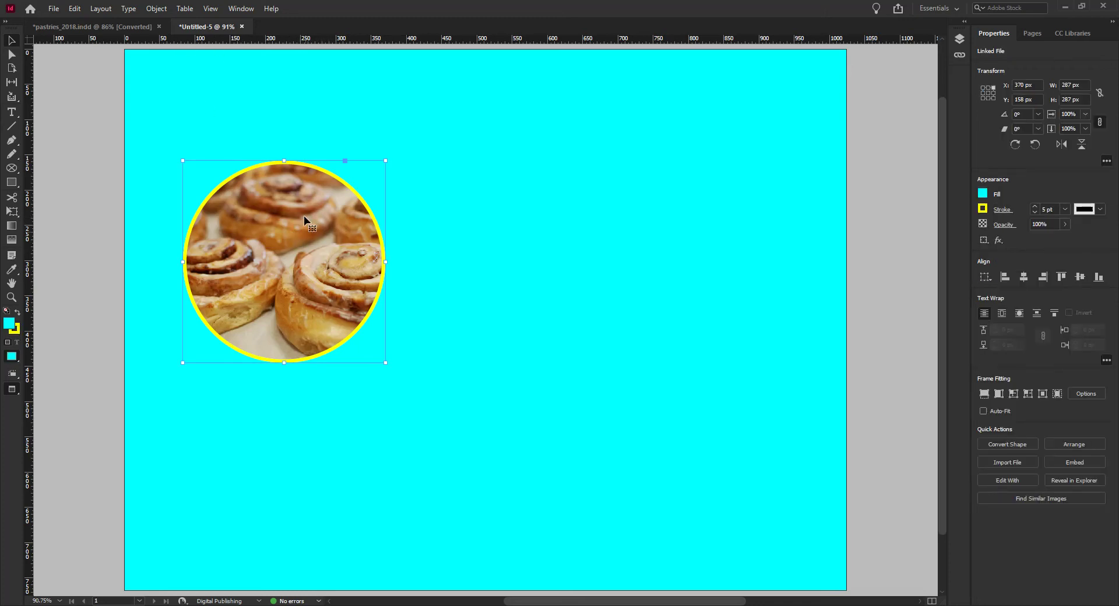
right_click(348, 331)
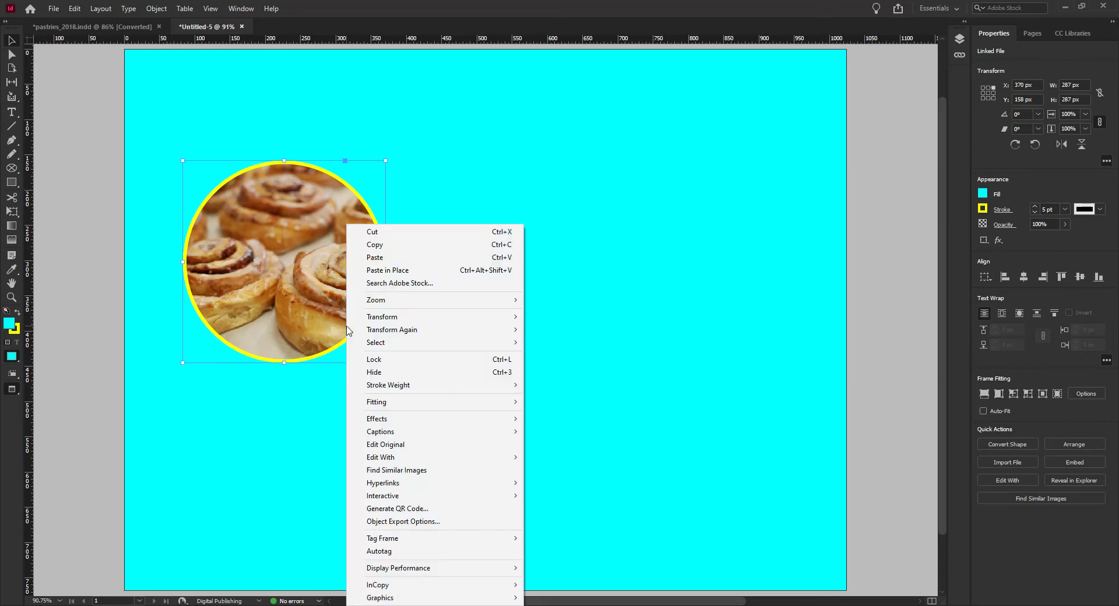
mouse_move(408, 423)
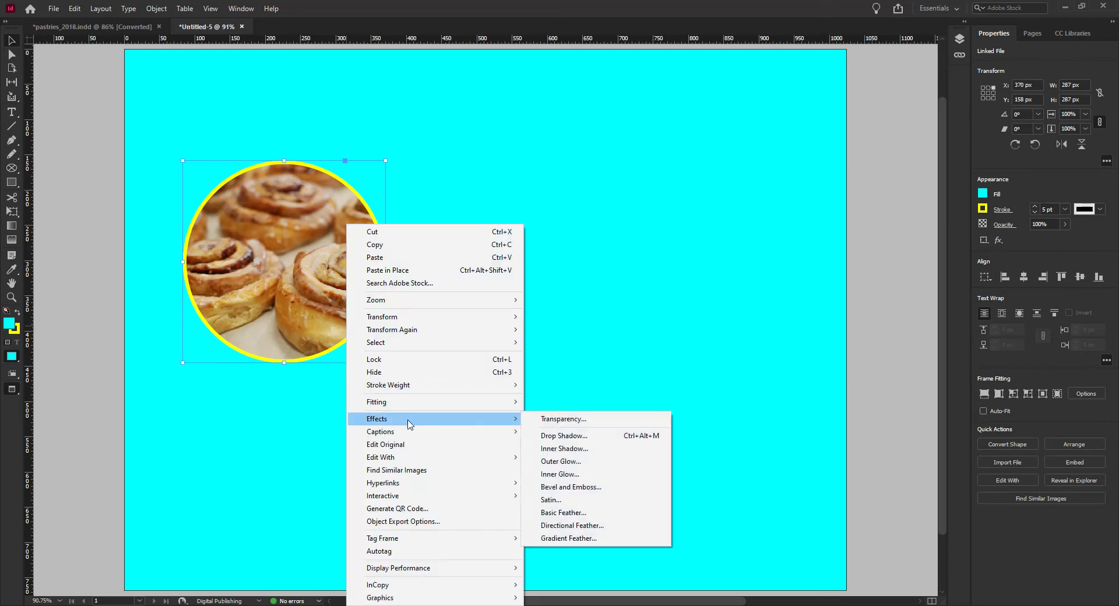
left_click(155, 9)
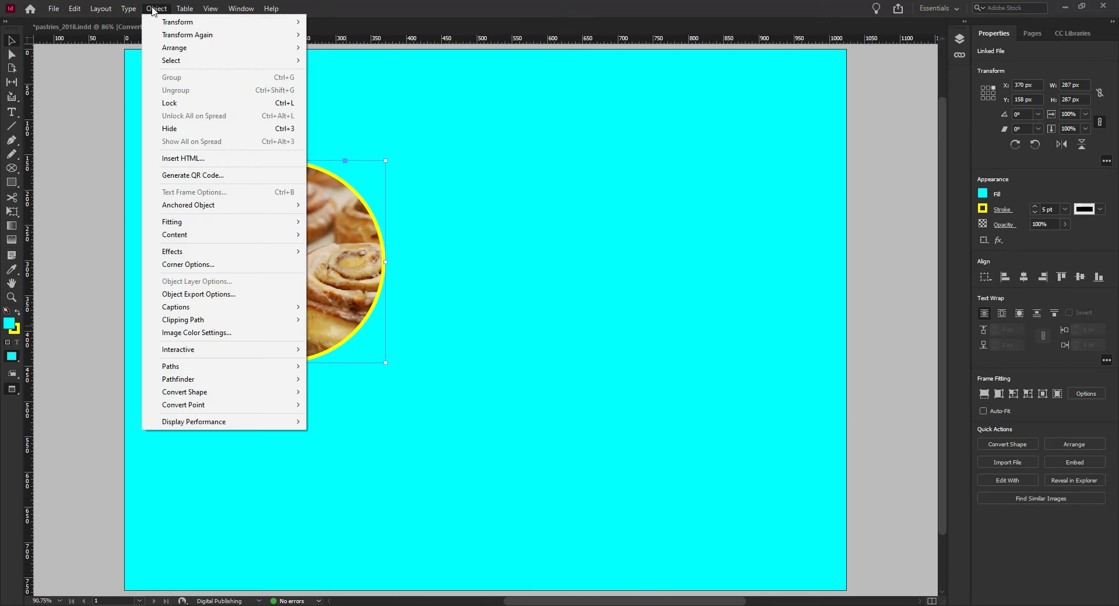
mouse_move(198, 257)
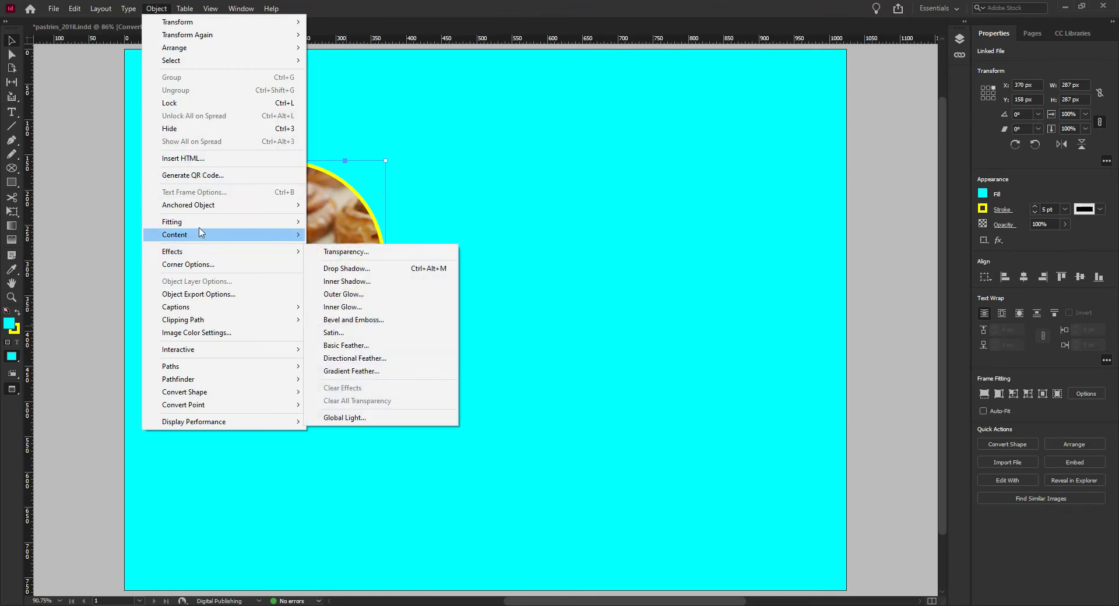
mouse_move(194, 233)
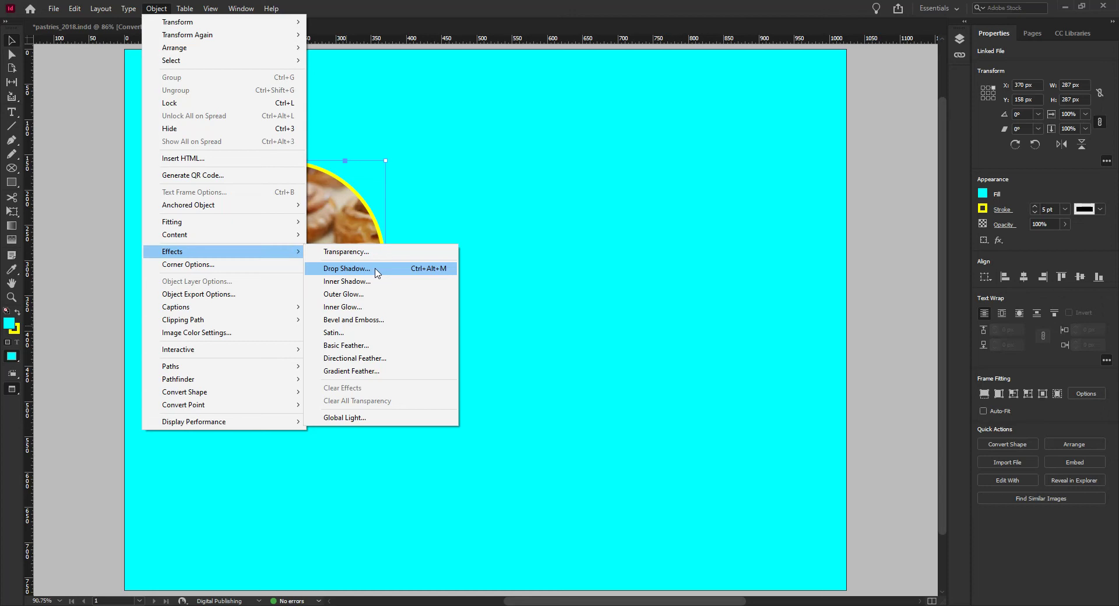
left_click(376, 272)
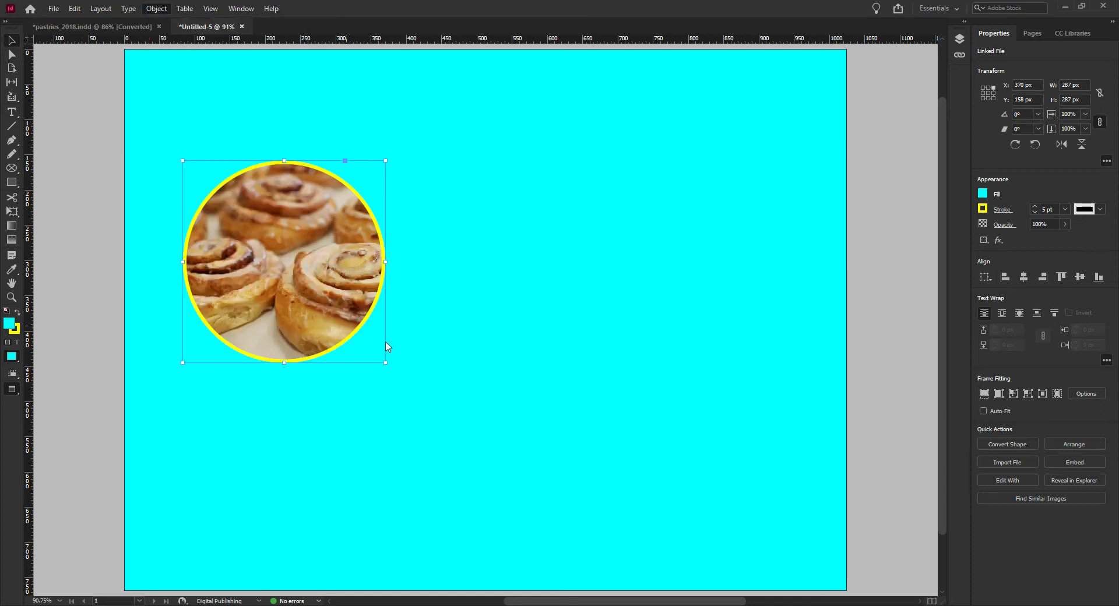
left_click_drag(498, 189, 628, 127)
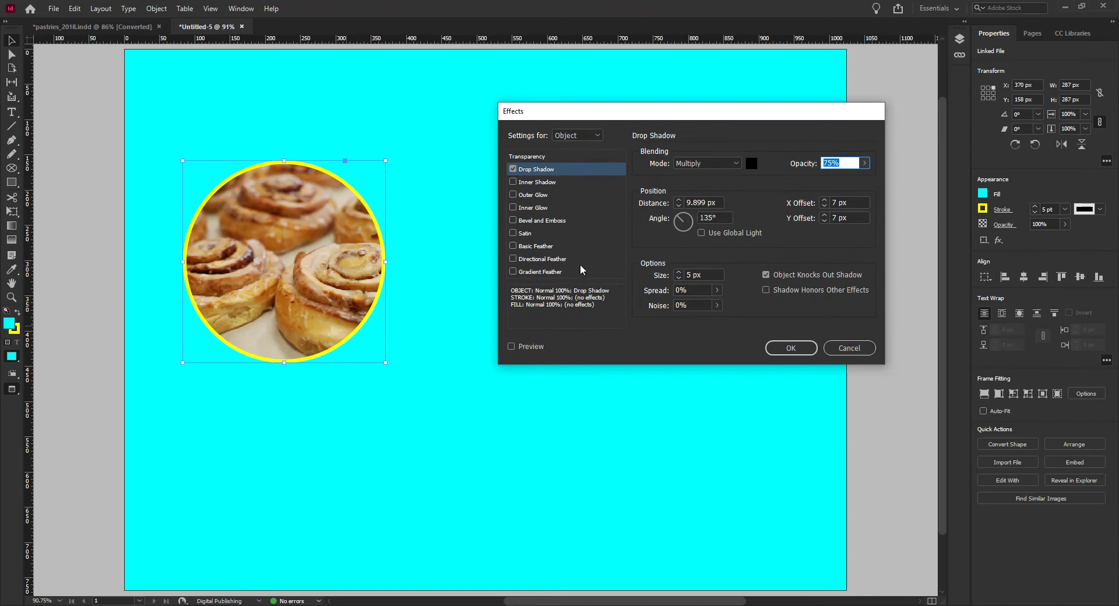
left_click(511, 346)
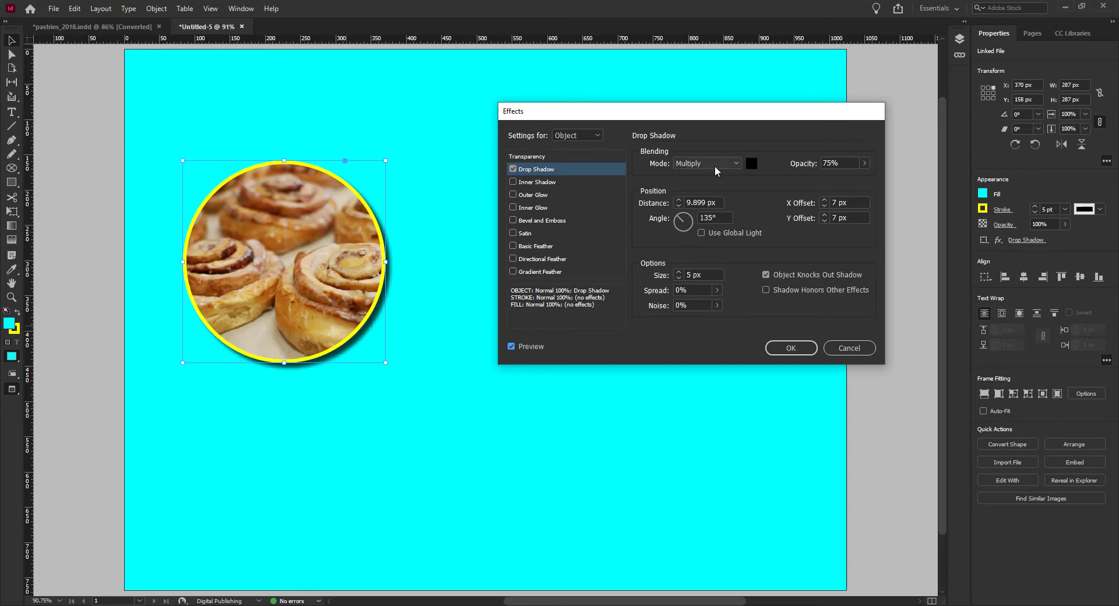
Look through the drop shadow's blending modes, keeping Multiply, and try to adjust its light angle
left_click(737, 164)
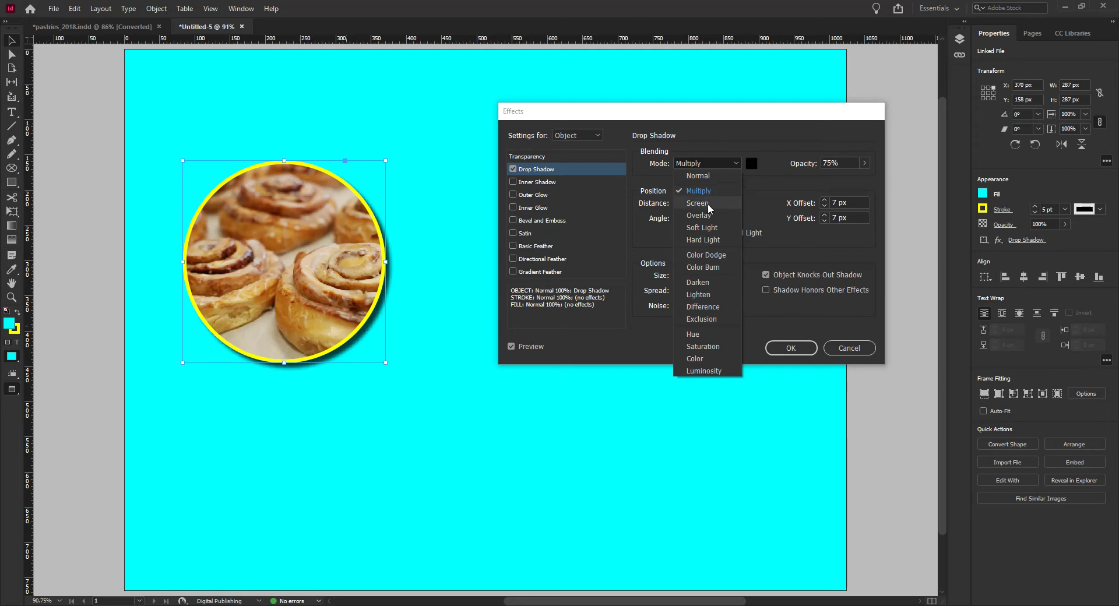
left_click(724, 119)
left_click(731, 163)
left_click(728, 114)
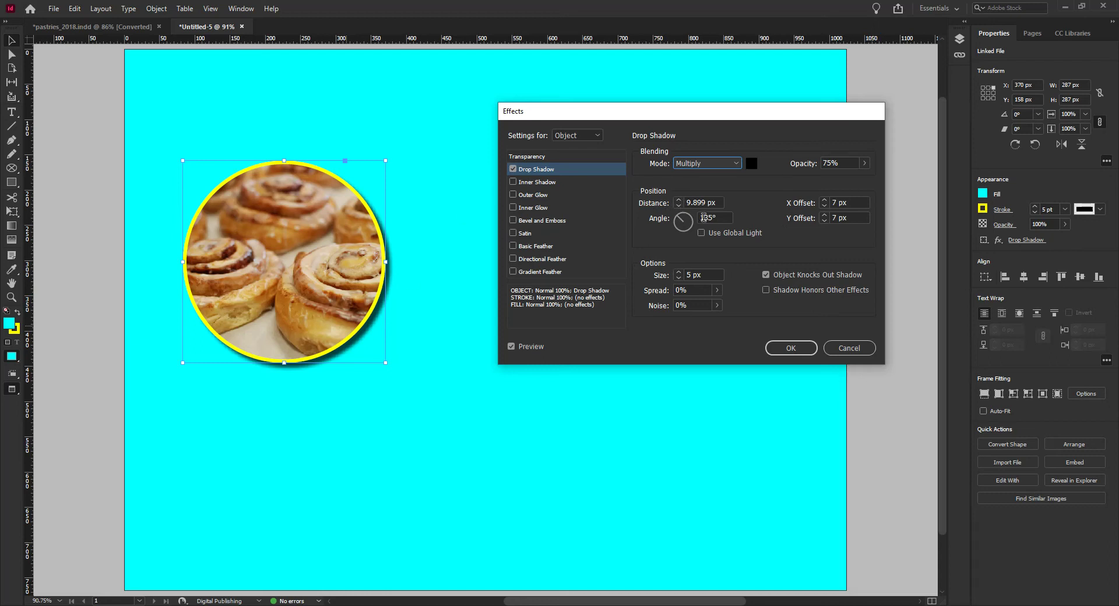
mouse_move(679, 219)
left_mouse_down()
mouse_move(694, 235)
mouse_move(670, 208)
left_mouse_up()
Turn off the drop shadow and try Inner Shadow and Outer Glow in turn on the circular frame
left_click(513, 169)
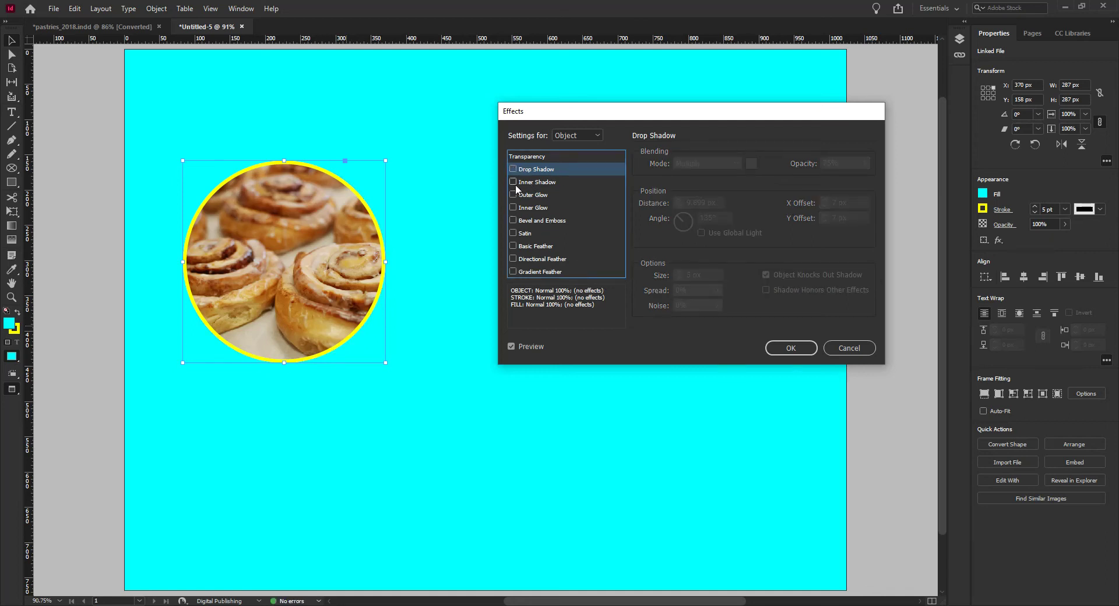
left_click(513, 181)
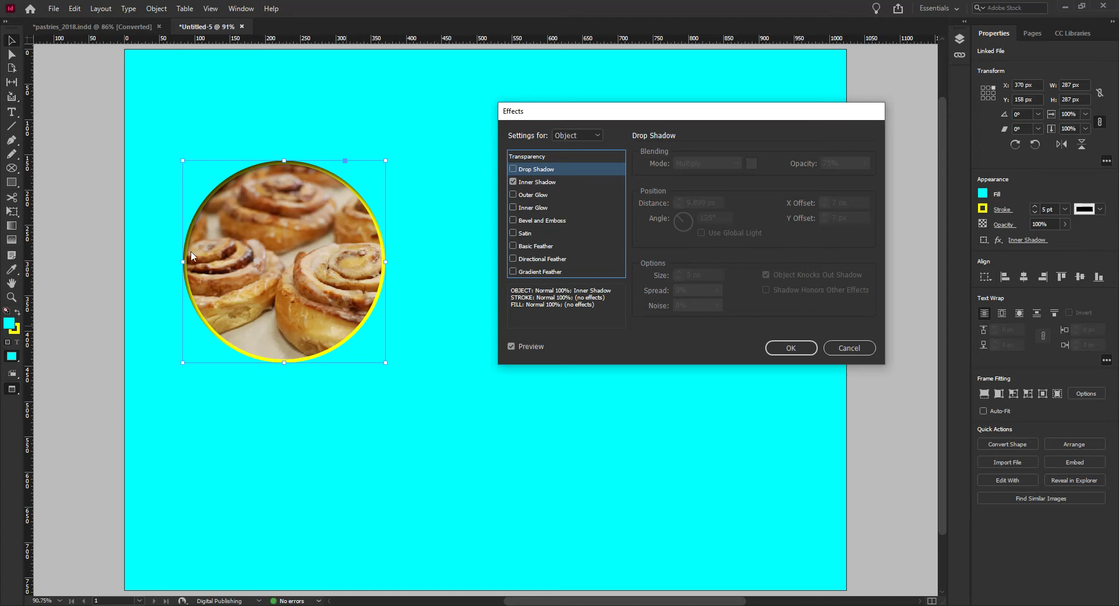
left_click(512, 182)
left_click(513, 194)
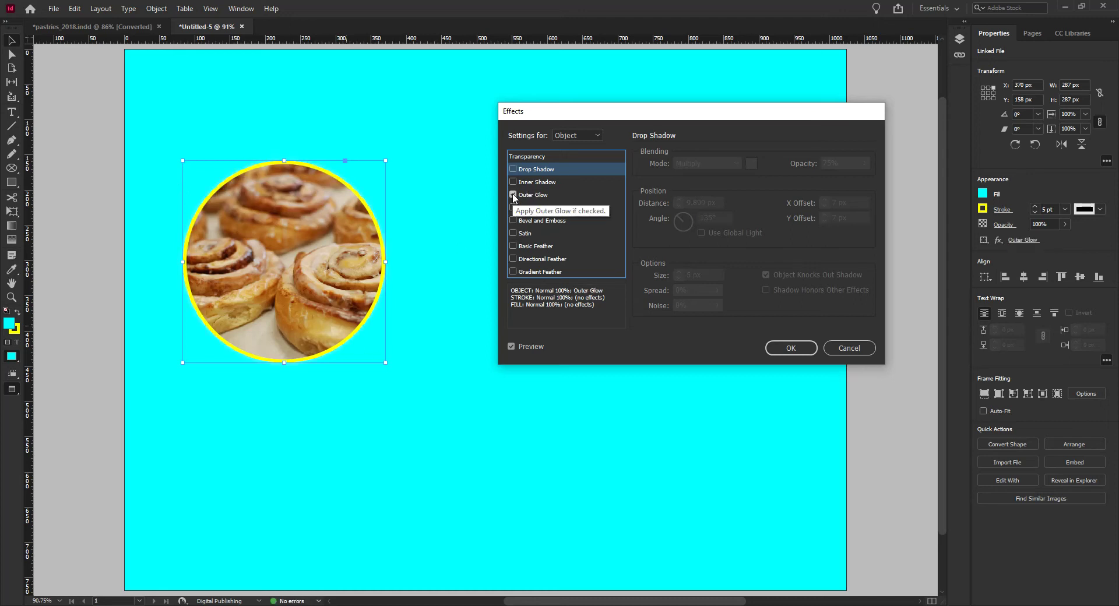
left_click(513, 195)
Add an Inner Glow to the circular frame in Screen mode and increase its size to 15 px
left_click(512, 207)
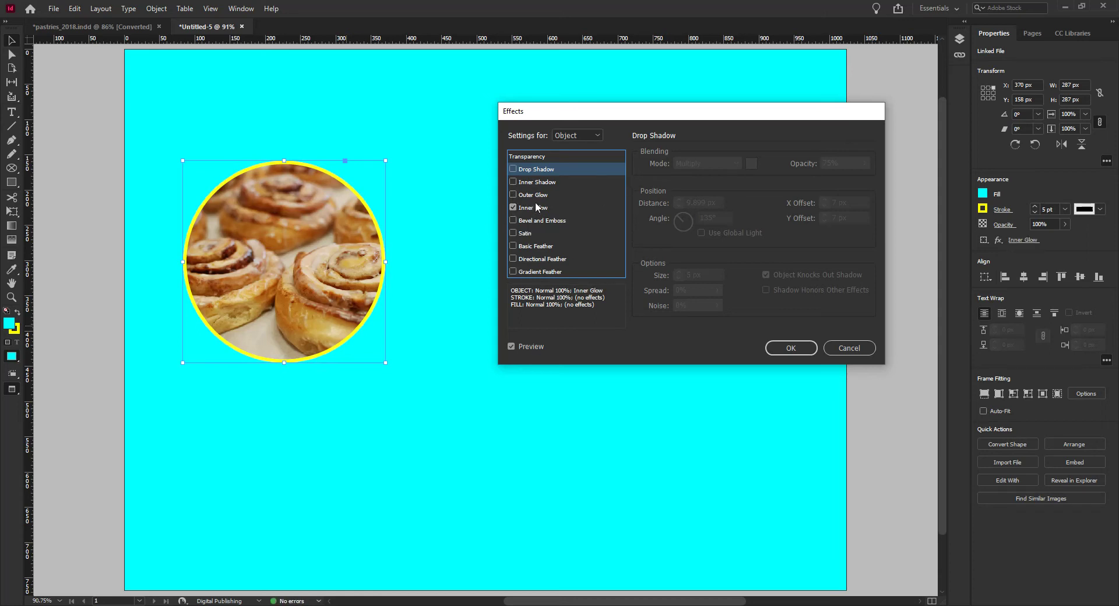
left_click(537, 208)
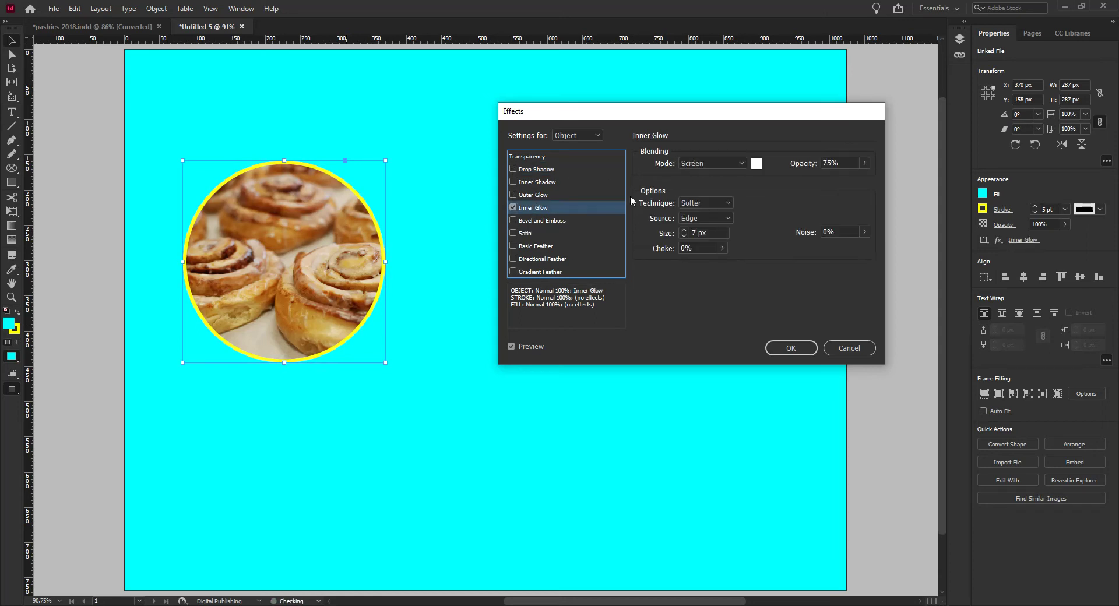
left_click(685, 231)
left_click(684, 232)
left_click(685, 232)
left_click(722, 164)
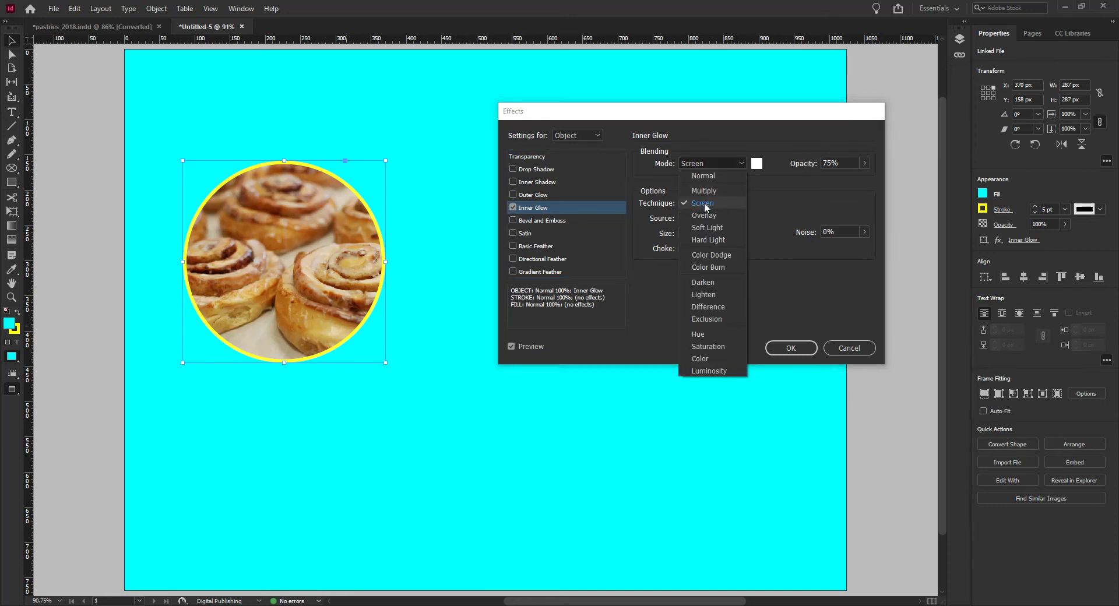
left_click(703, 205)
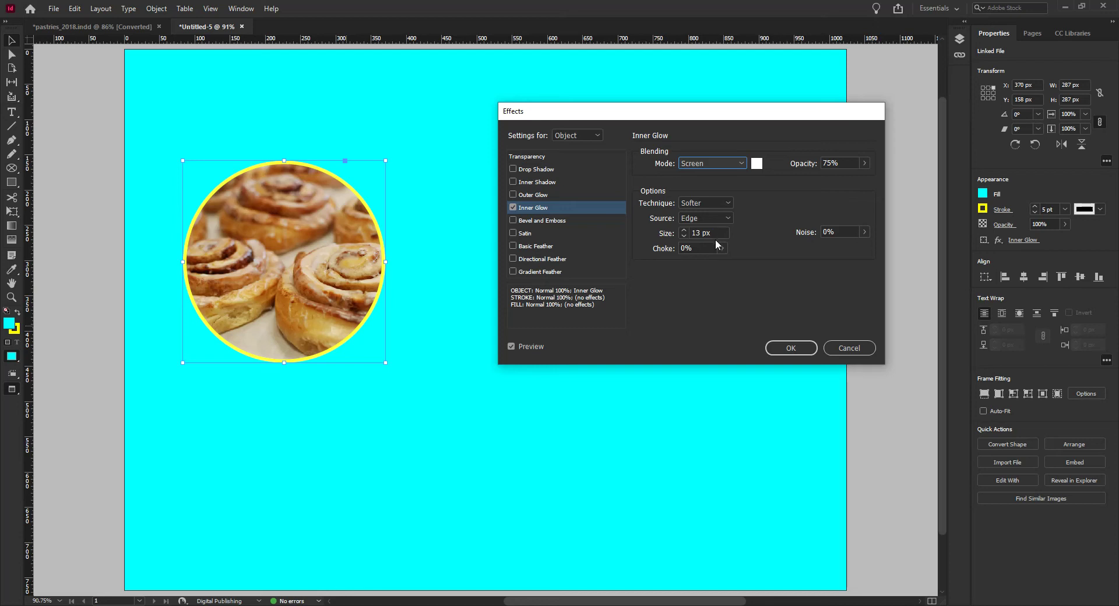
left_click(683, 230)
left_click(683, 230)
left_click(538, 211)
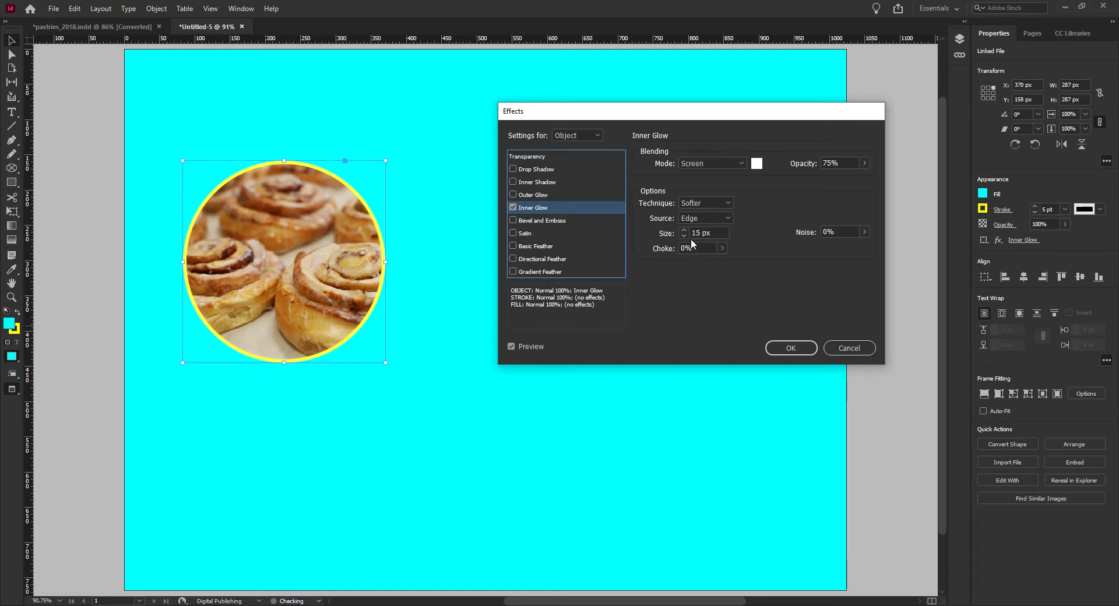
Compare the Multiply and Screen blending modes for the inner glow, ending on Screen
left_click(737, 165)
left_click(704, 191)
left_click(708, 164)
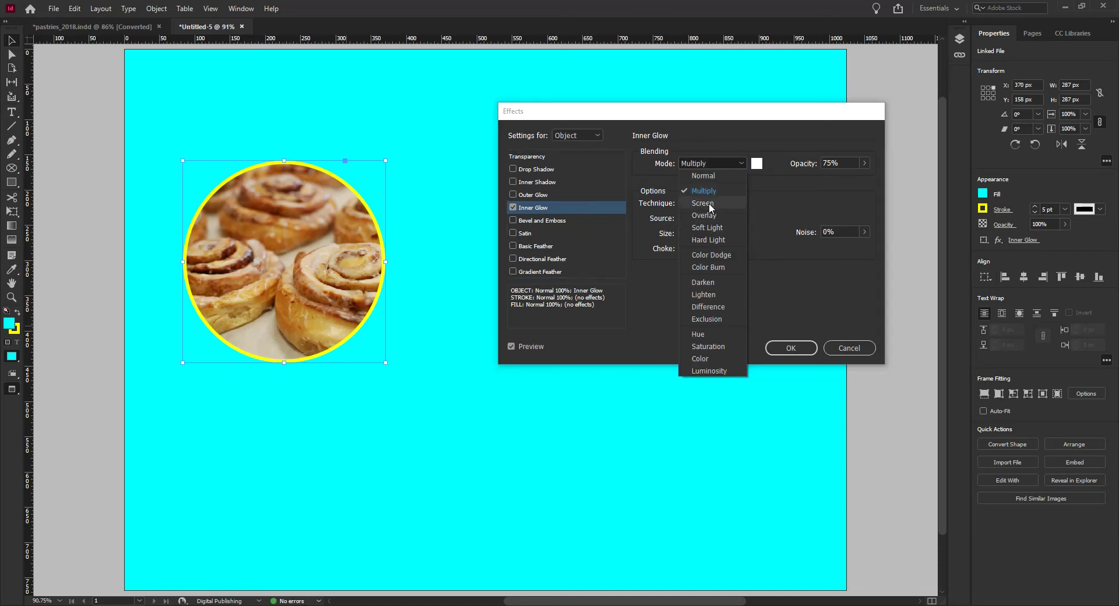
left_click(704, 202)
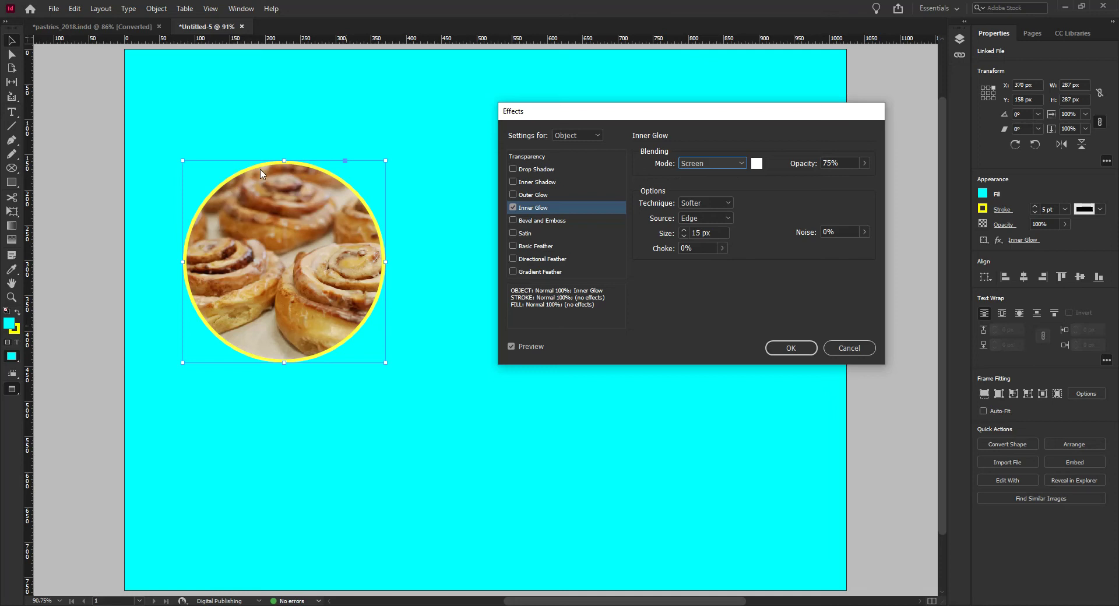
left_click(704, 164)
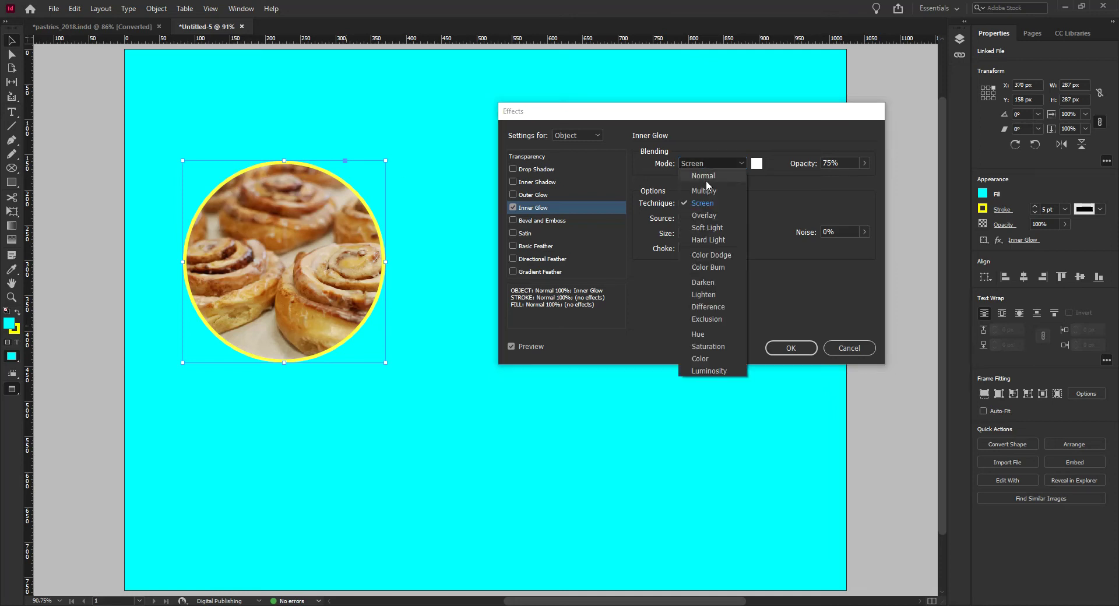
left_click(708, 191)
left_click(708, 166)
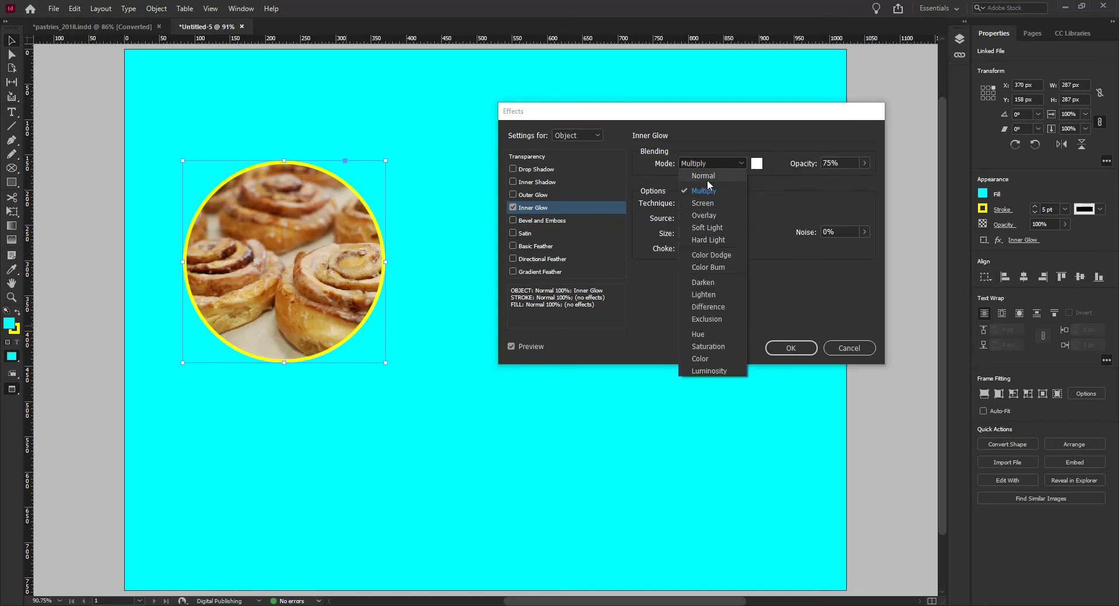
left_click(703, 204)
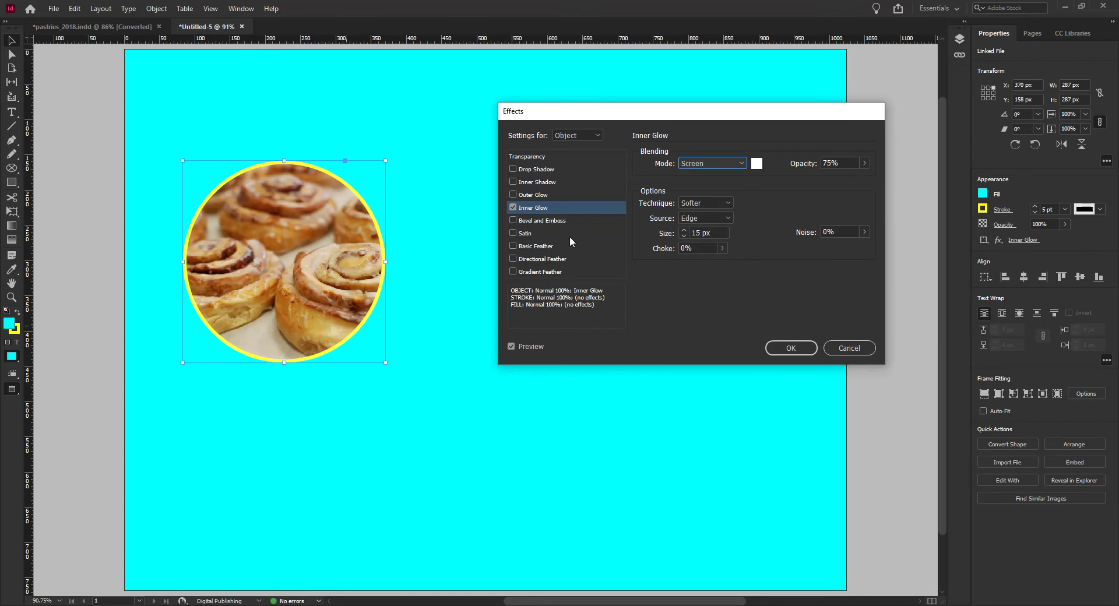
Swap the inner glow for the drop shadow, check the Transparency settings, and discard all effect changes
left_click(513, 208)
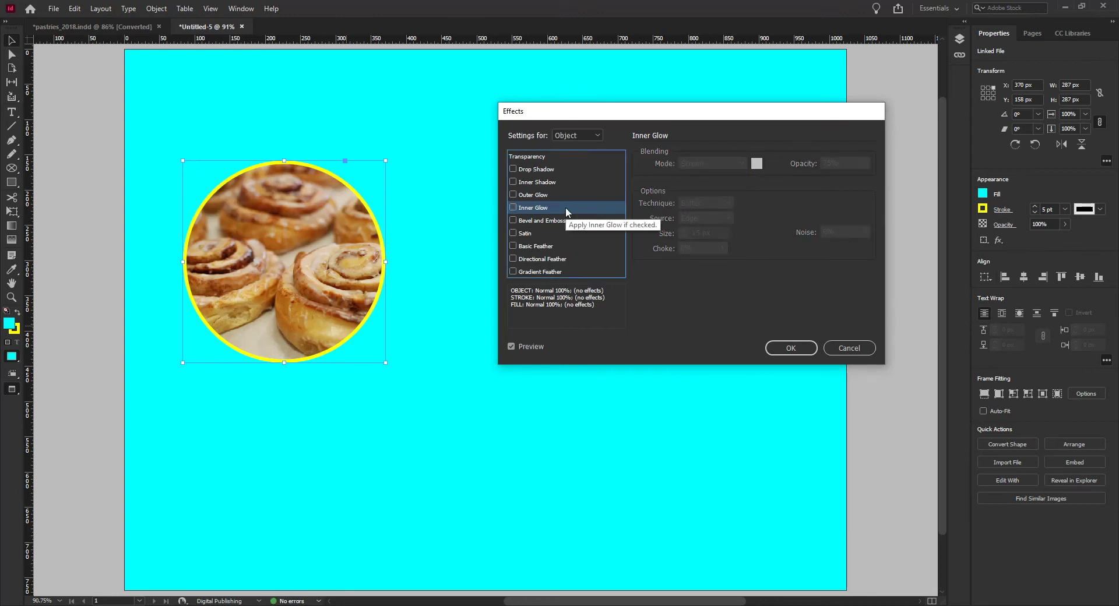
left_click(514, 170)
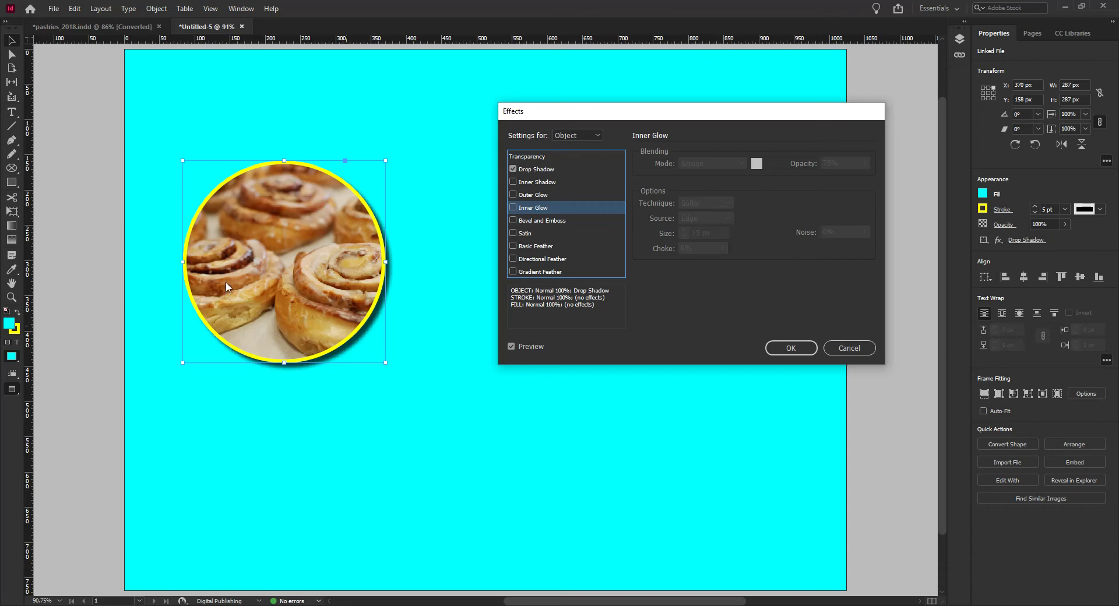
left_click(532, 157)
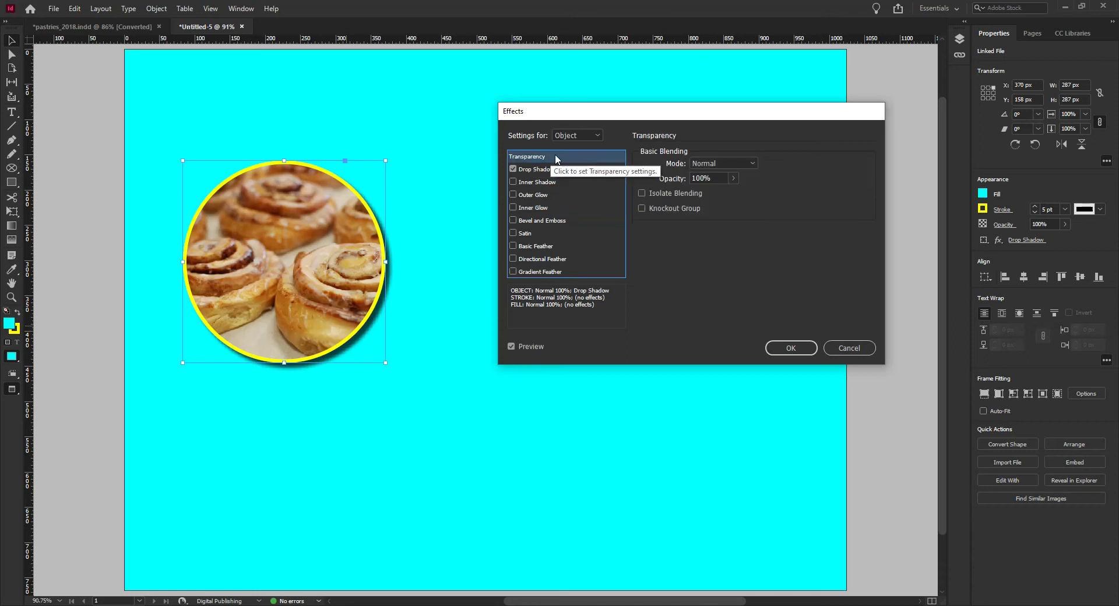
left_click(843, 350)
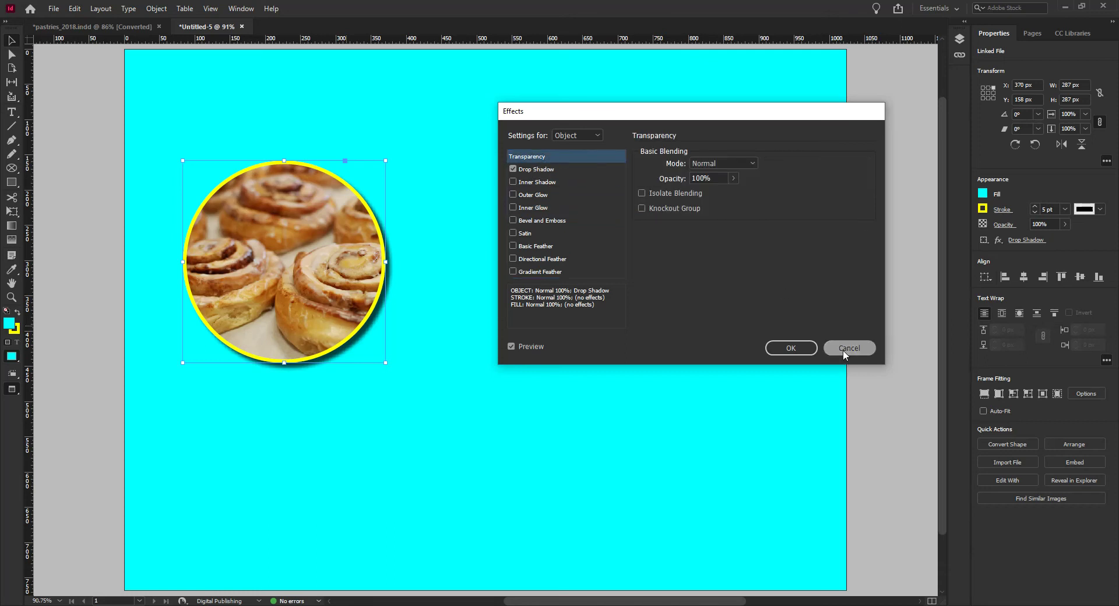
Open the Transparency effect settings for the circular frame and review the available blending modes, keeping Normal
left_click(130, 9)
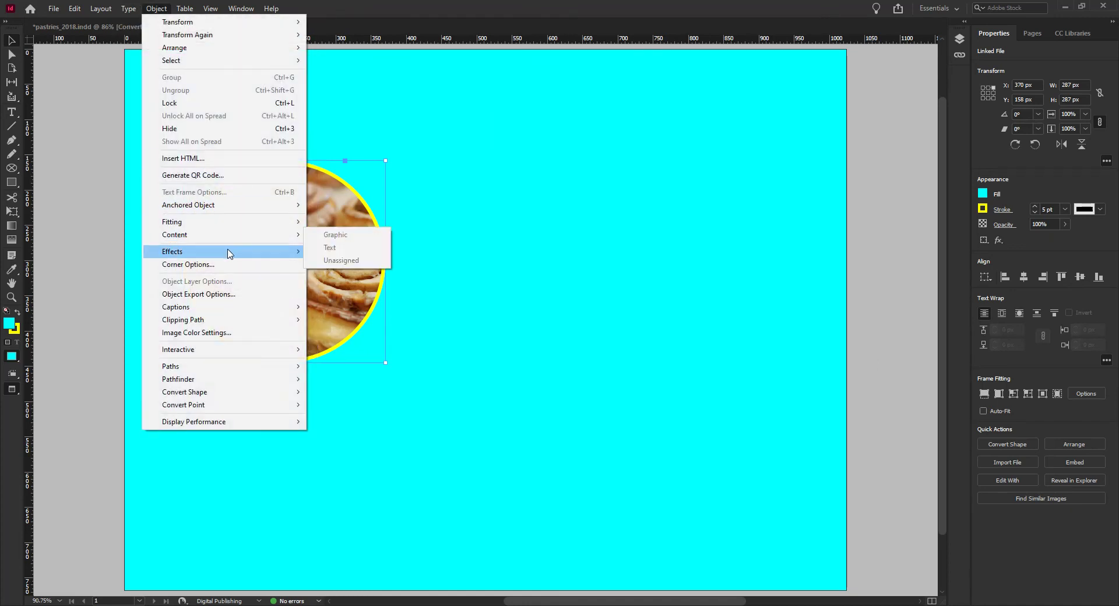
mouse_move(229, 251)
left_click(350, 253)
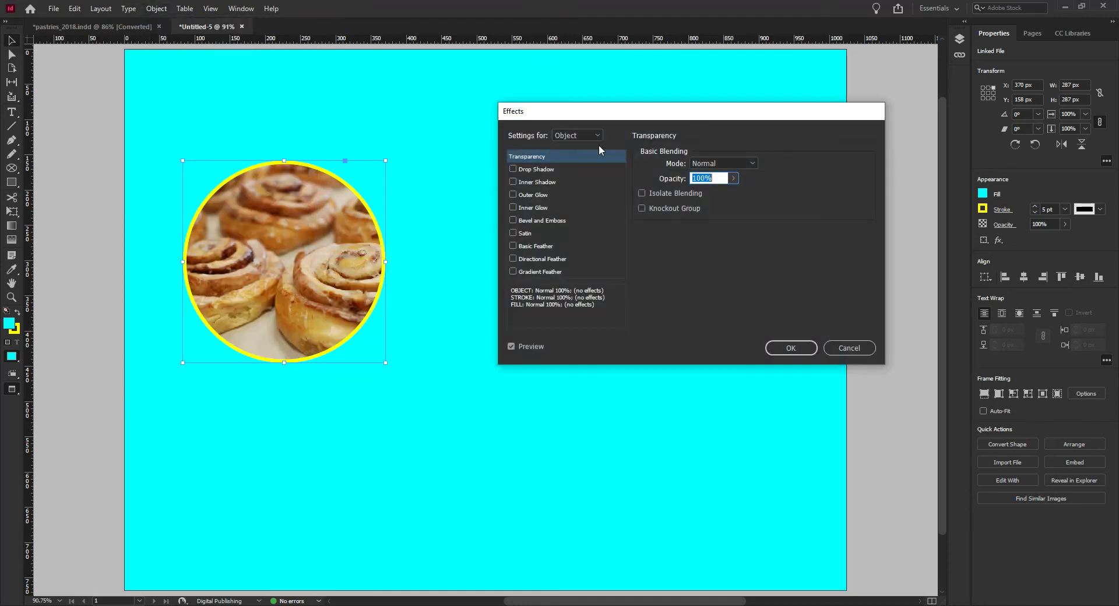
left_click(736, 162)
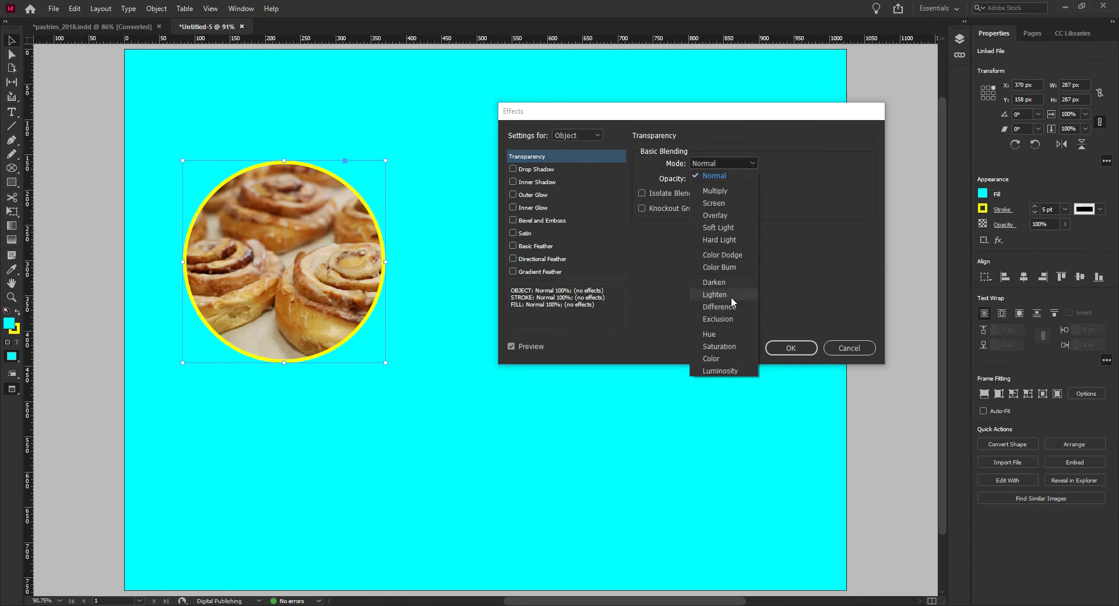
left_click(778, 187)
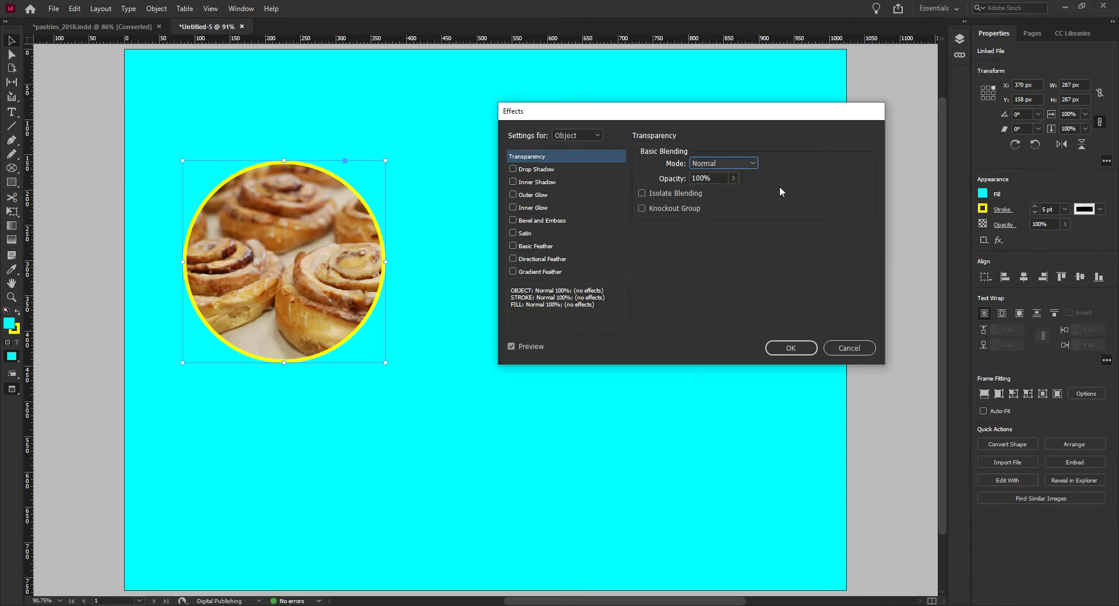
Try 48% opacity on the whole circular frame, restore 100%, and accept the effect settings
left_click(733, 179)
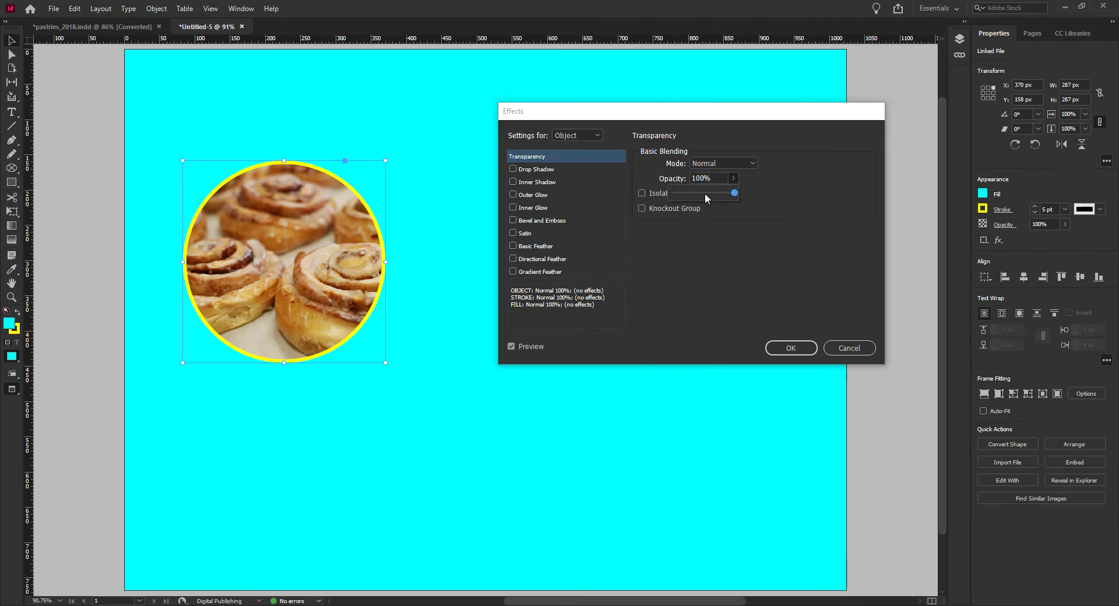
left_click_drag(709, 195, 702, 193)
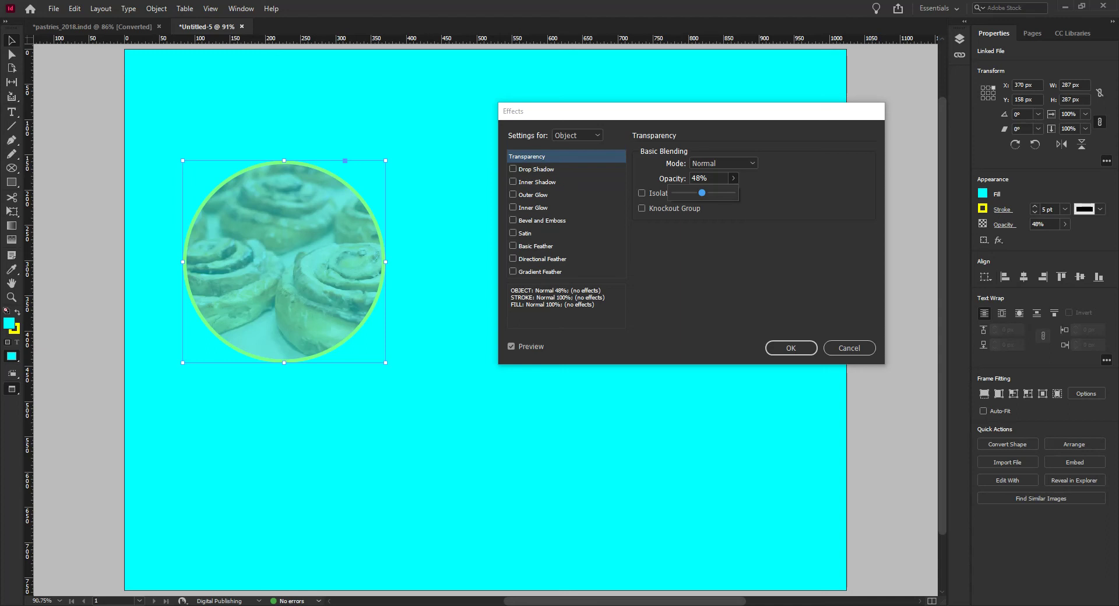
left_click_drag(702, 193, 724, 193)
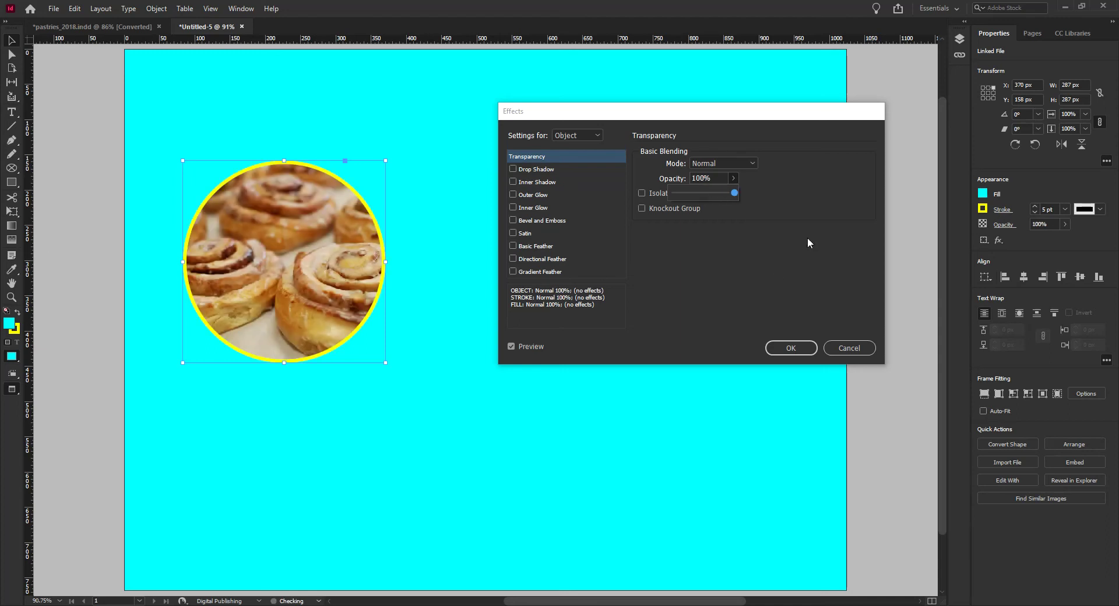
left_click(802, 350)
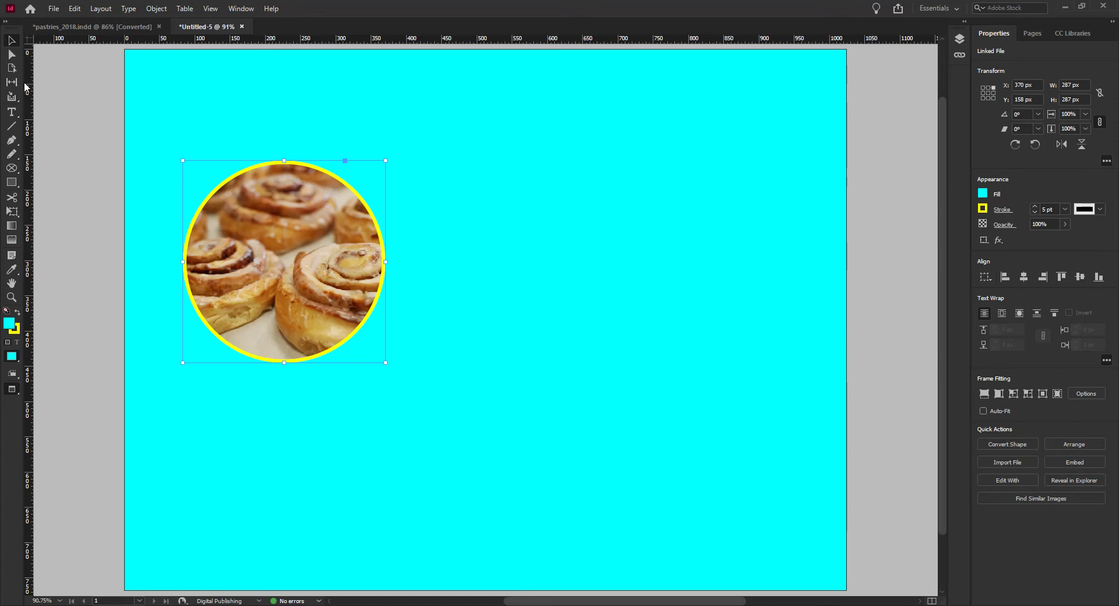
Reduce the opacity of only the cinnamon roll image inside the circular frame to 43% and deselect it
left_click(280, 254)
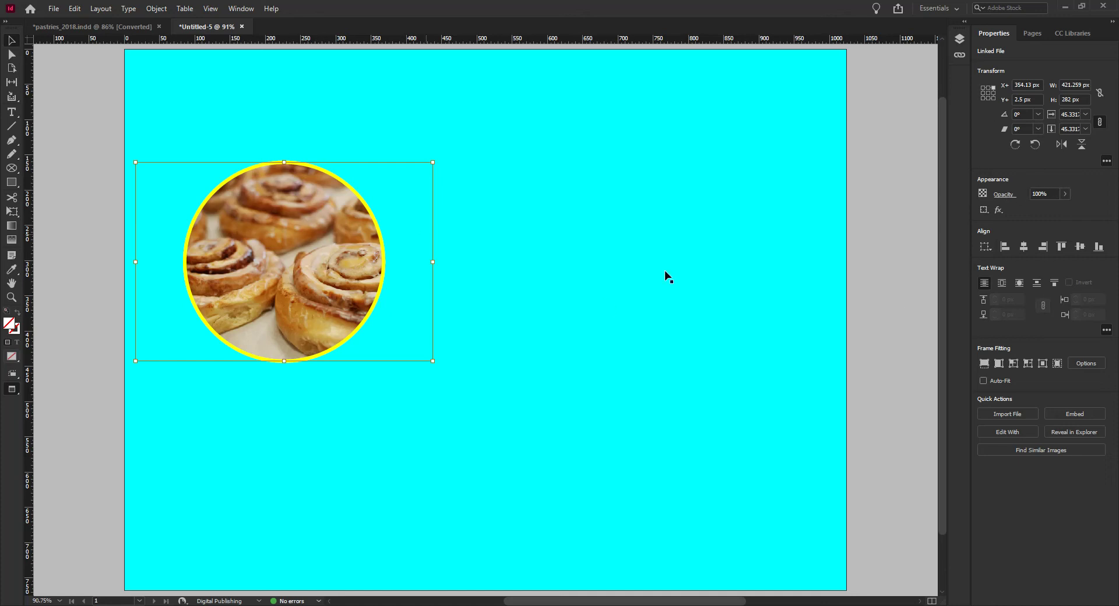
left_click(1064, 193)
left_click_drag(1067, 209, 1030, 211)
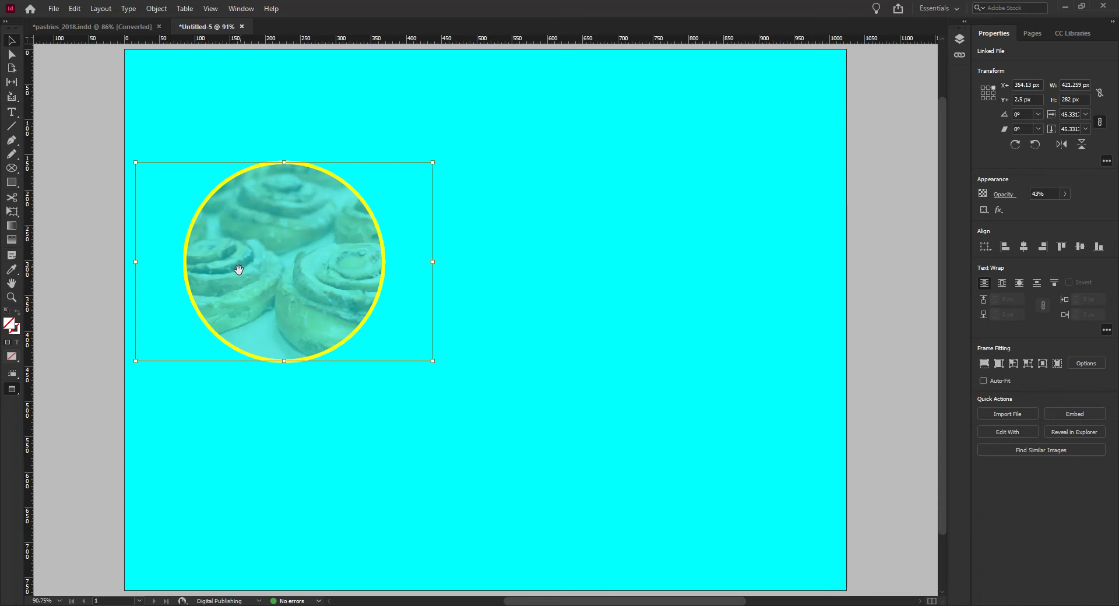
left_click(998, 210)
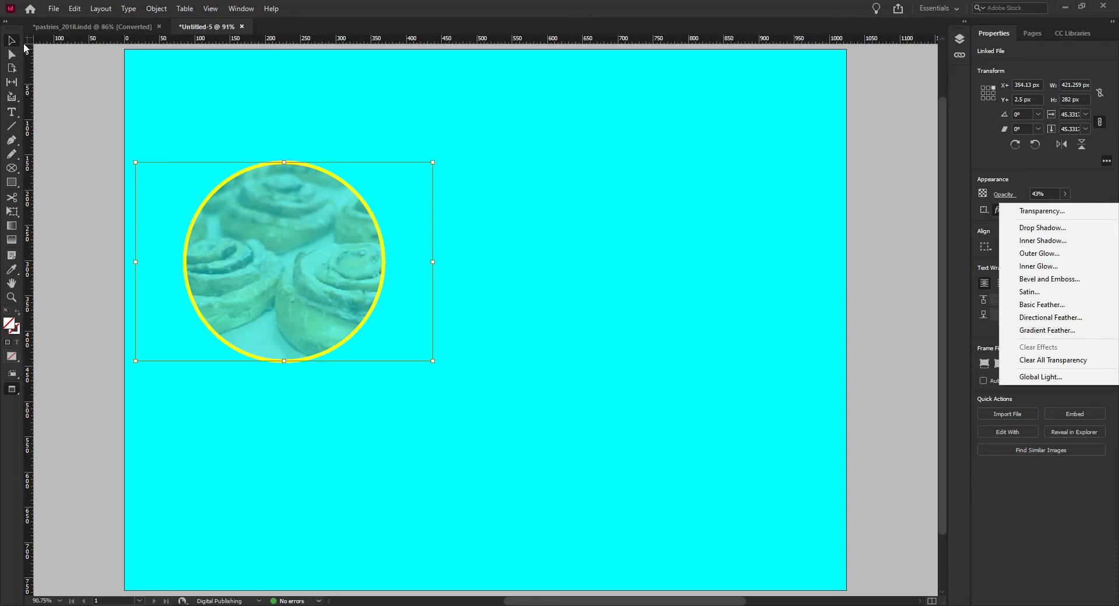
key("Escape")
left_click(67, 95)
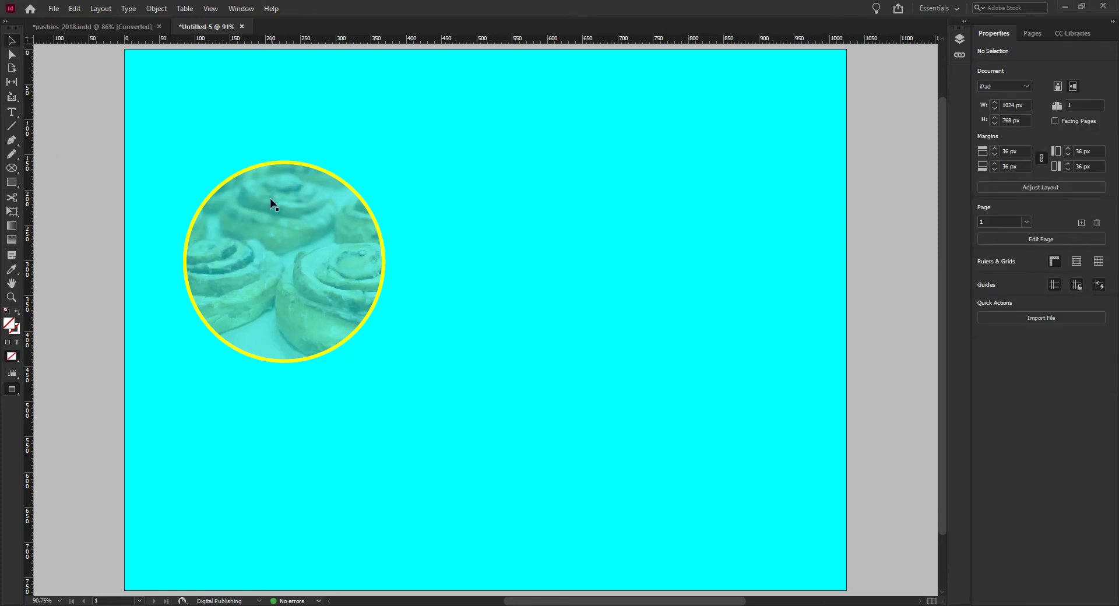
Compare selecting the circular frame and its image content with the Selection tool and the Direct Selection tool
left_click(272, 166)
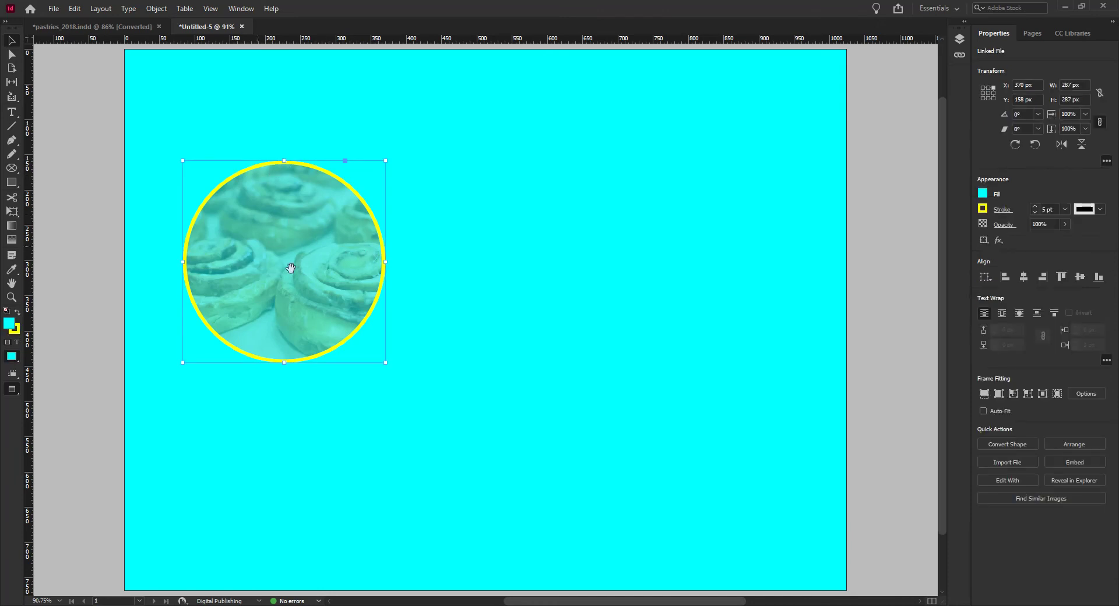
left_click(285, 260)
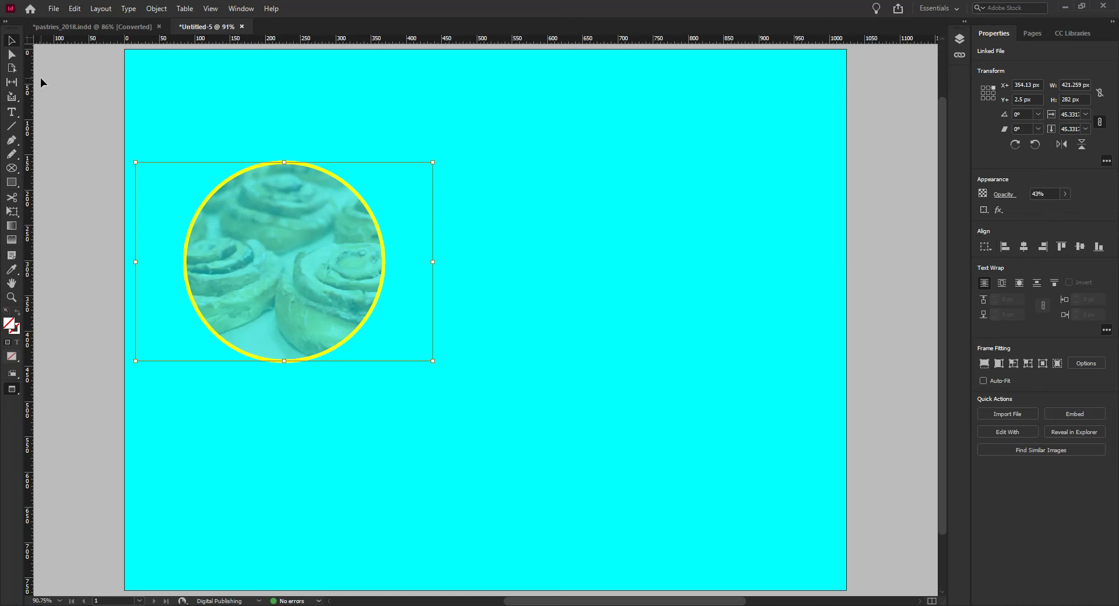
left_click(12, 55)
left_click(56, 107)
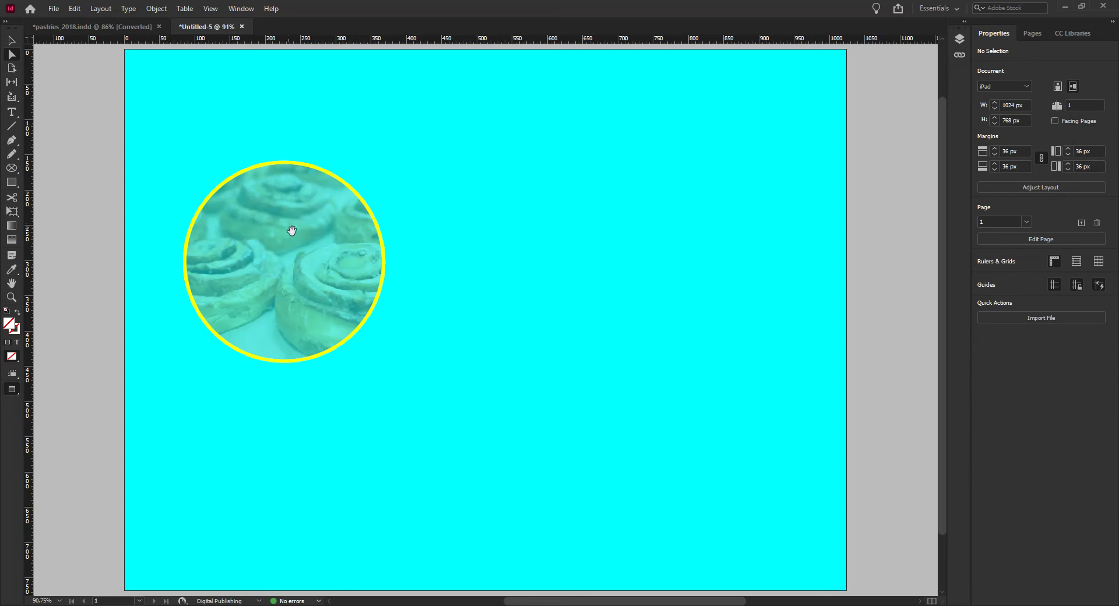
left_click(293, 200)
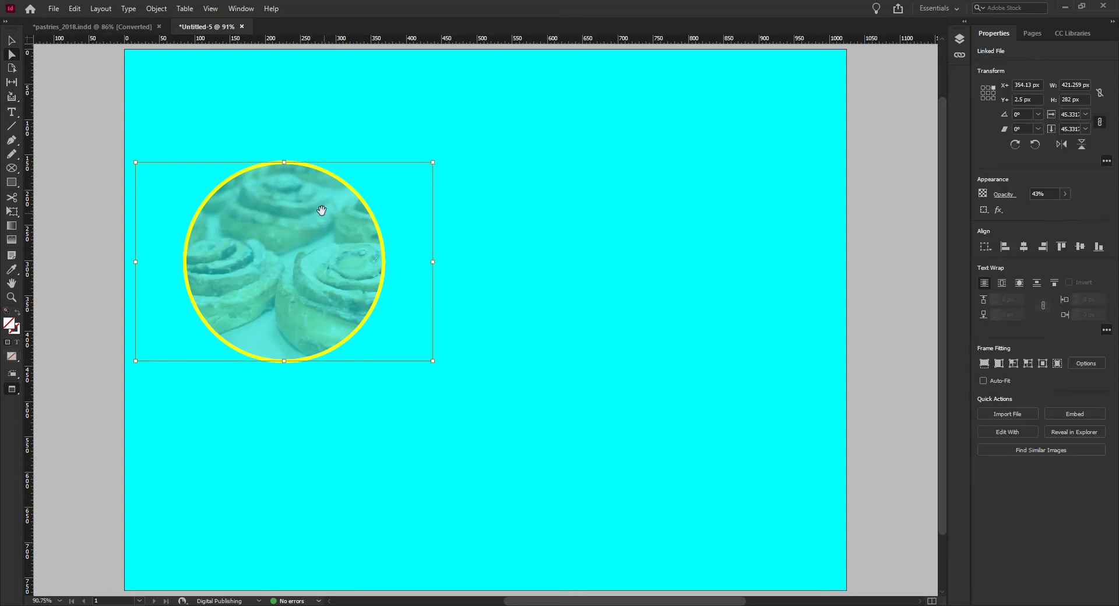
left_click(330, 139)
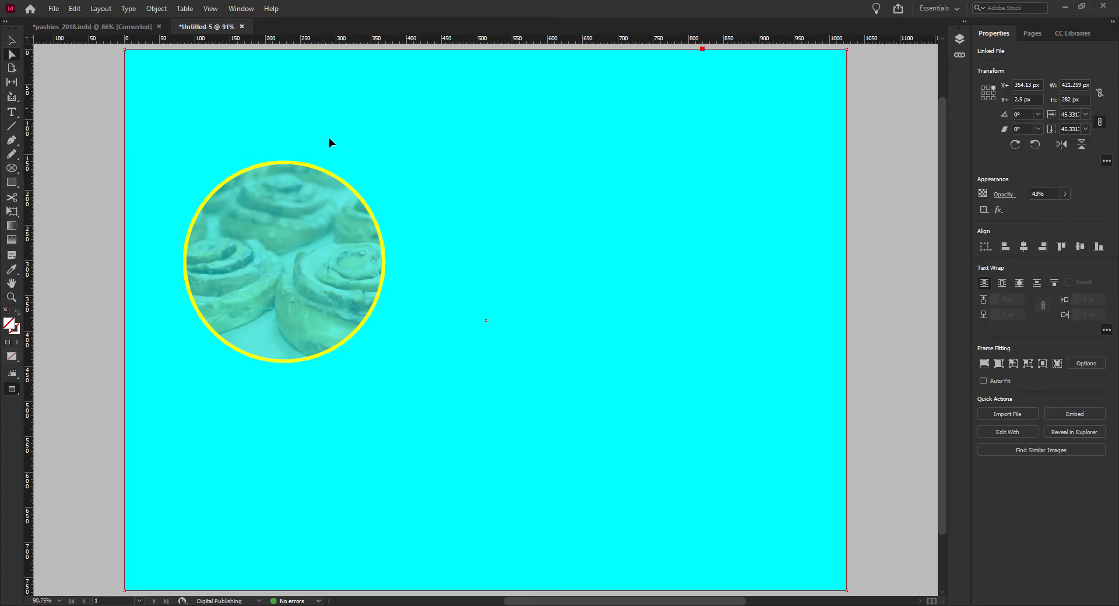
left_click(337, 176)
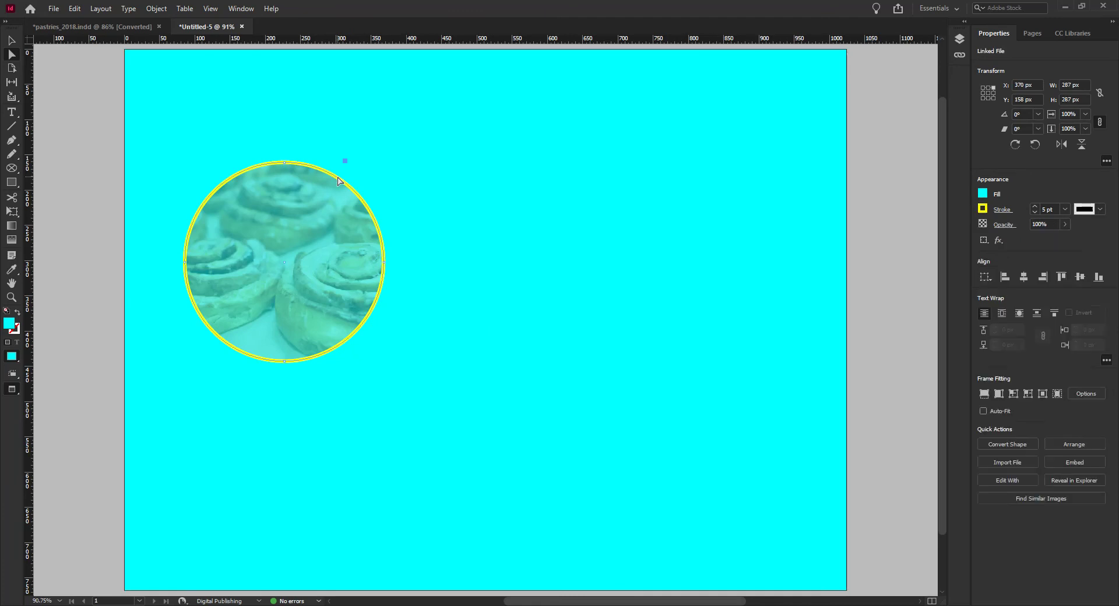
left_click(313, 221)
Move the circular frame together with its image horizontally toward the page centre, to X 620 px
left_click(11, 43)
left_click(282, 252)
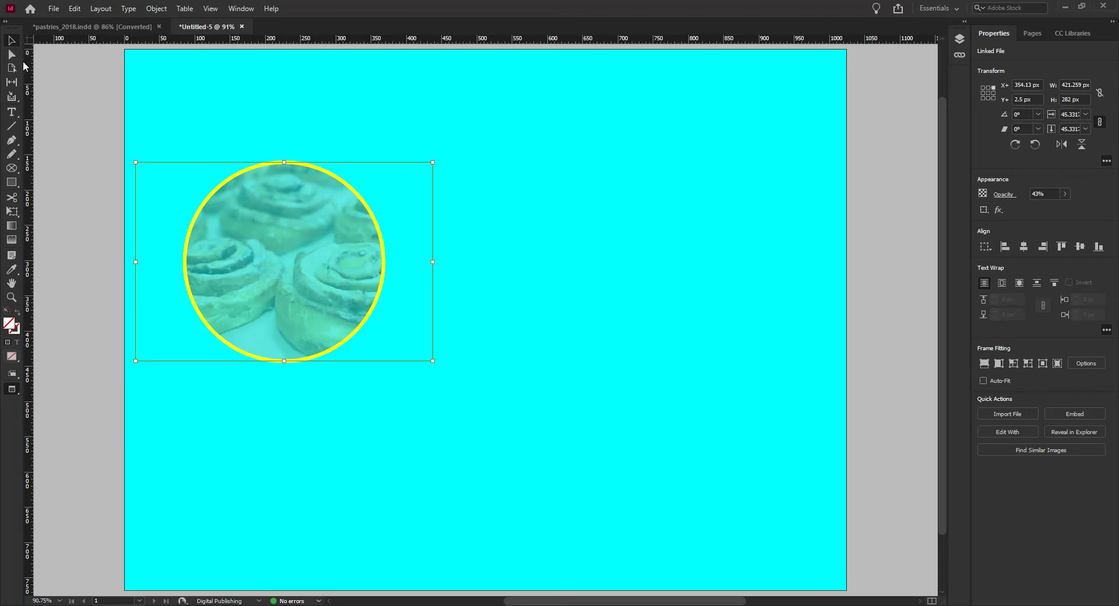
left_click(93, 120)
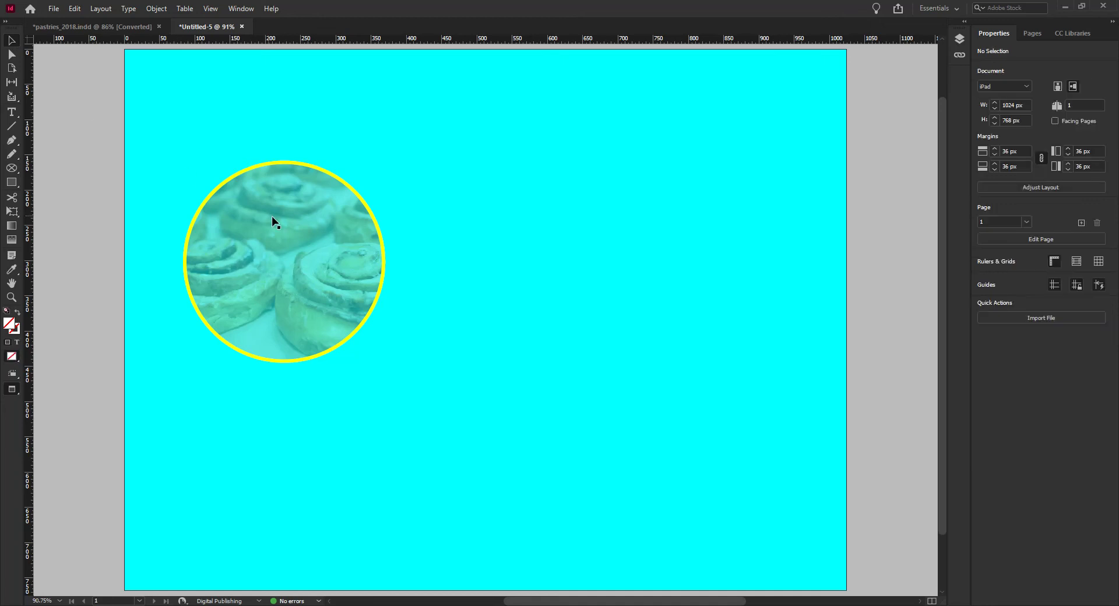
left_click_drag(298, 224, 475, 225)
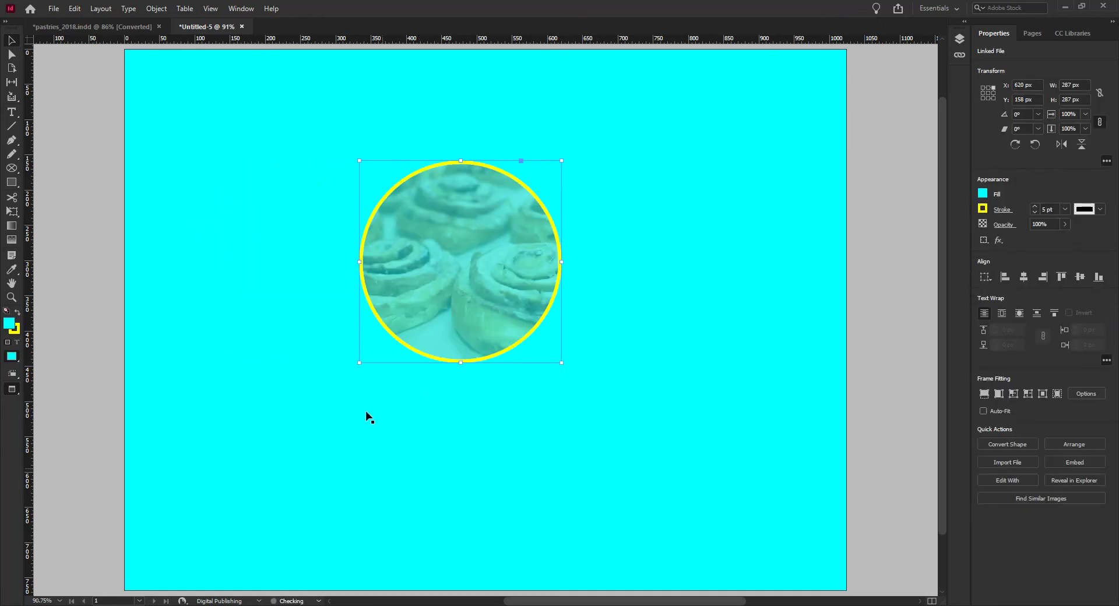
Turn off preview mode to show the margins and make sure the BG layer is locked
left_click(11, 113)
key("w")
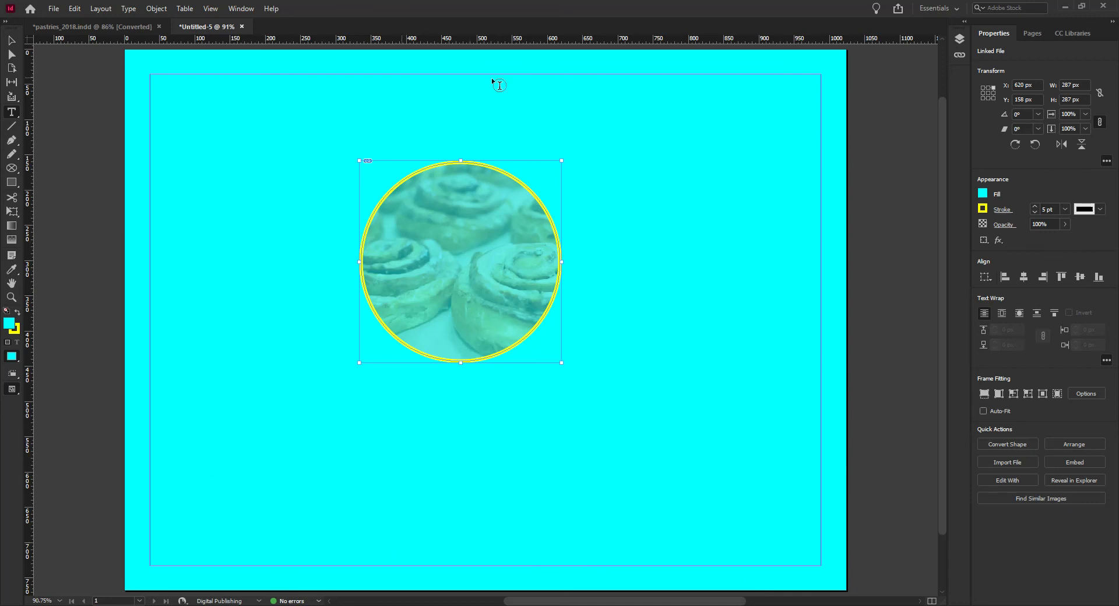
left_click(960, 39)
left_click(825, 62)
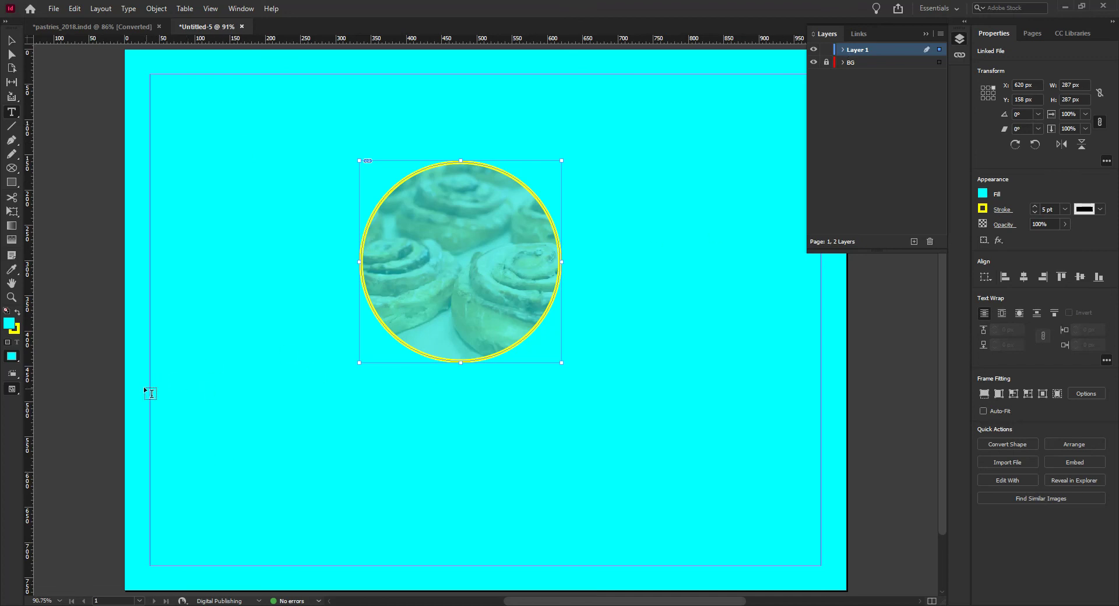
Create a text frame about 952 × 282 px between the margins below the circle and fill it with placeholder text
left_click_drag(149, 365, 820, 564)
left_click(100, 8)
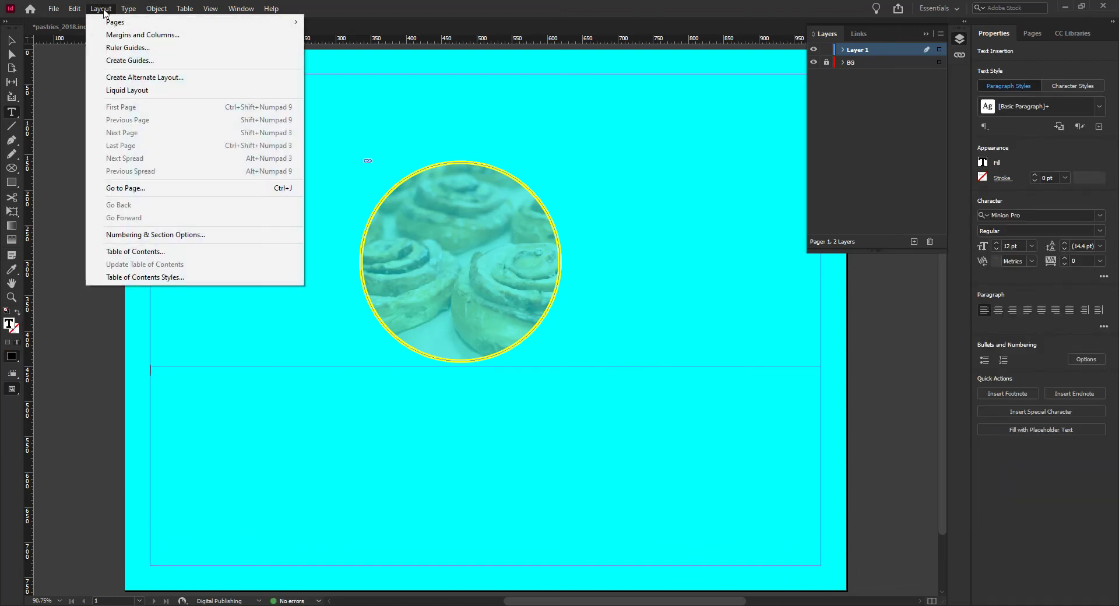
left_click(128, 8)
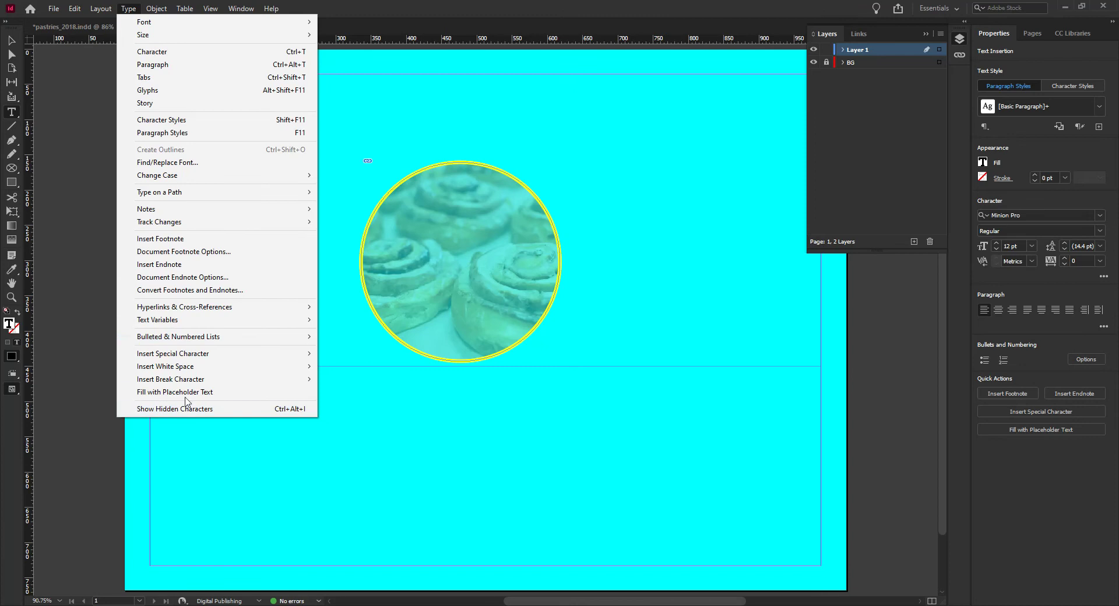
left_click(186, 393)
Move the text frame up over the circular image to about Y 173 px and hide the layer list
left_click(12, 42)
left_click_drag(320, 441, 315, 248)
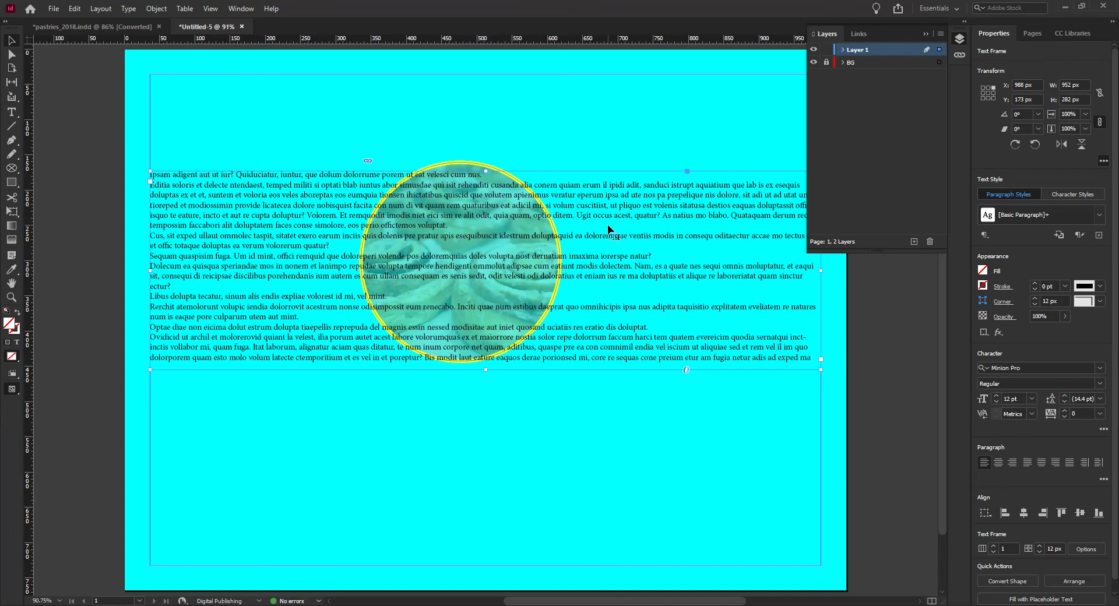
left_click(960, 40)
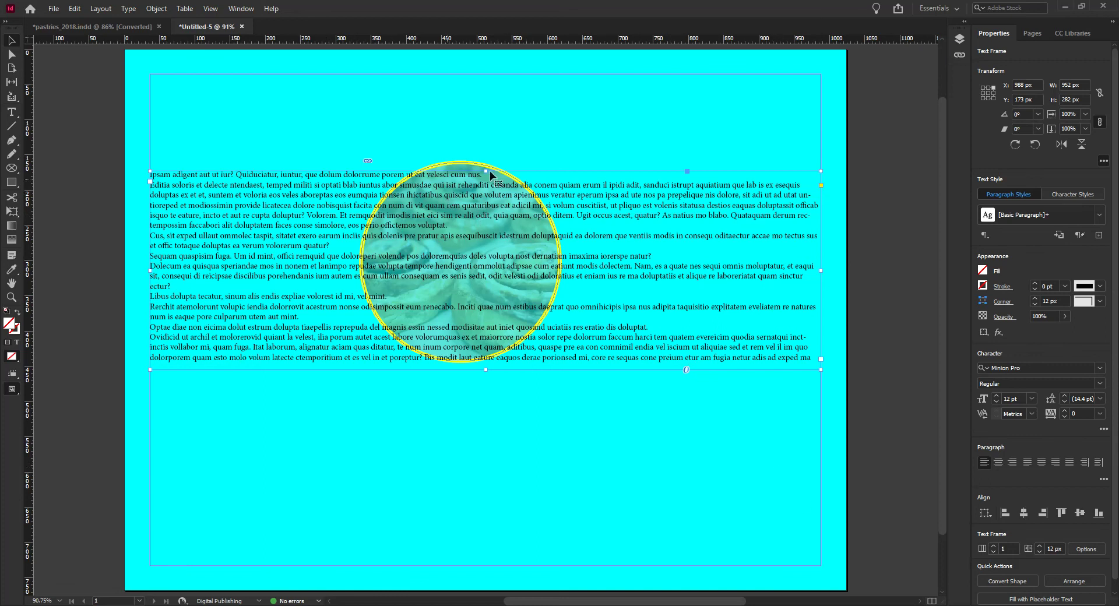
Wrap the text around the circular frame's bounding box, and switch the wrap to follow the object shape
left_click(471, 171)
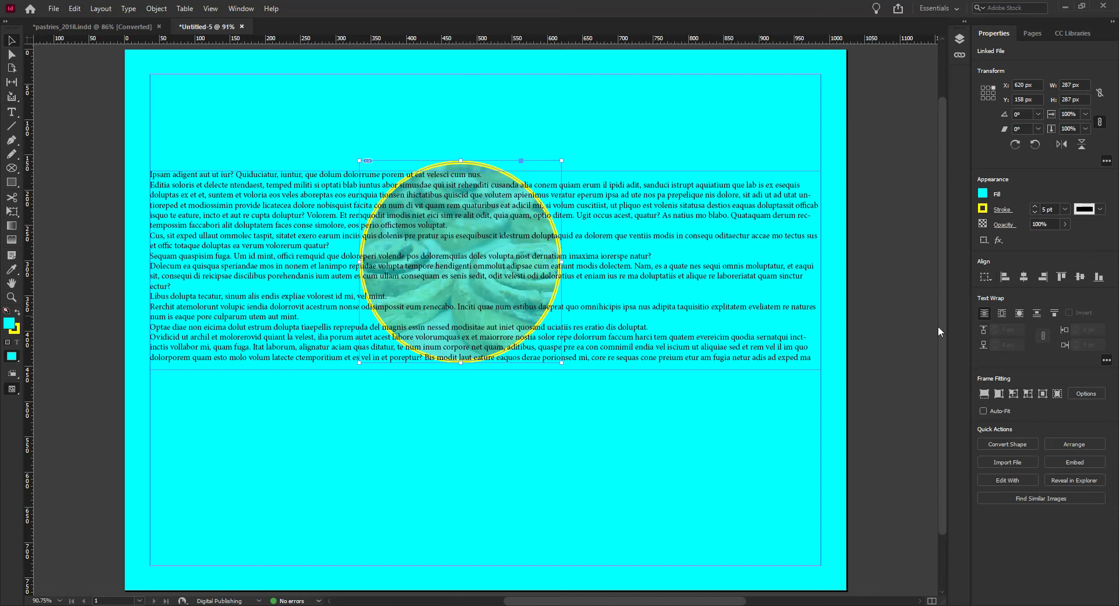
left_click(1001, 315)
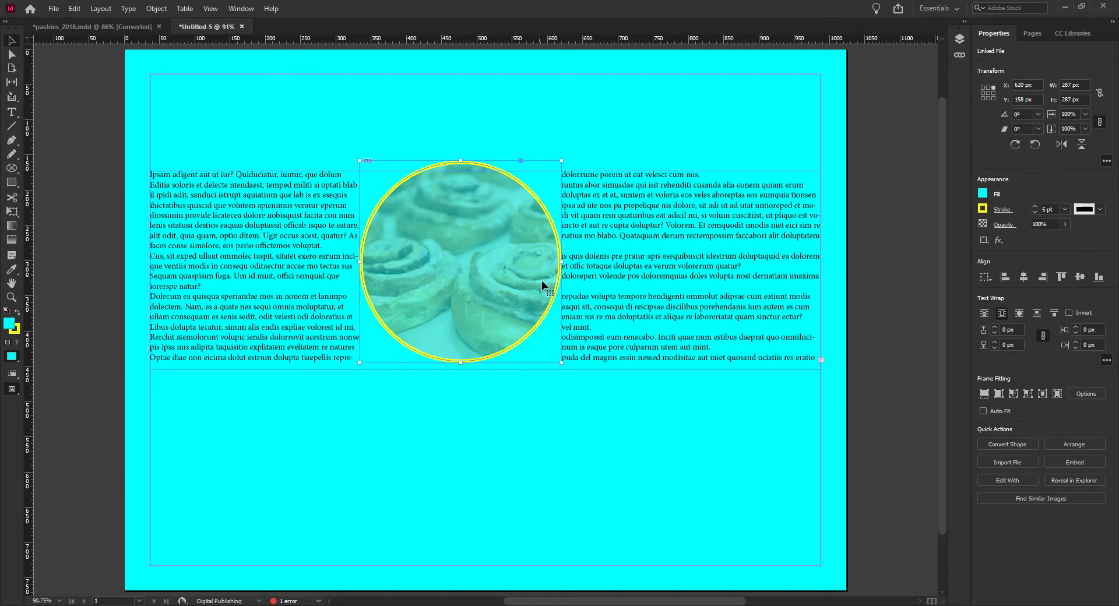
left_click(1019, 314)
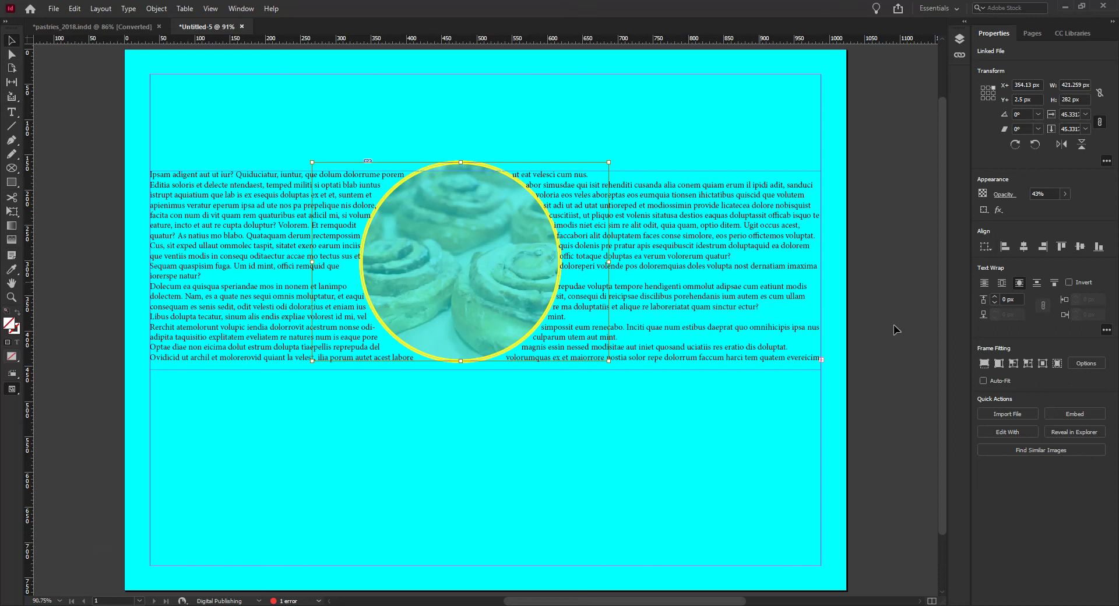
Try the Jump Object text wrap on the image and extend the text frame above and below the circle to about 391 px high
left_click(1036, 284)
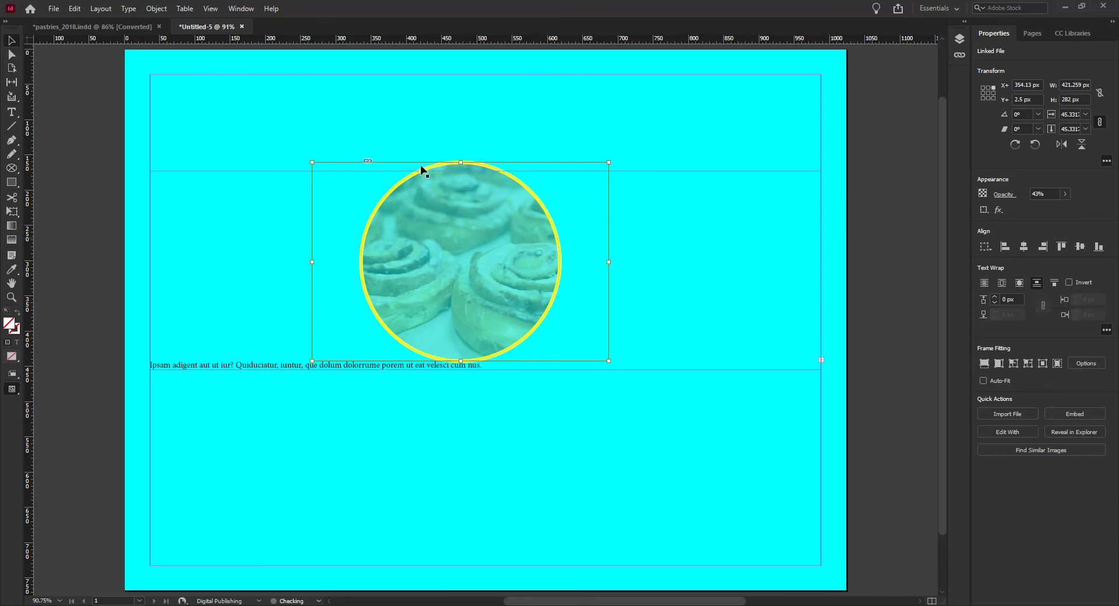
left_click(259, 172)
left_click_drag(486, 172, 485, 113)
left_click_drag(485, 370, 485, 389)
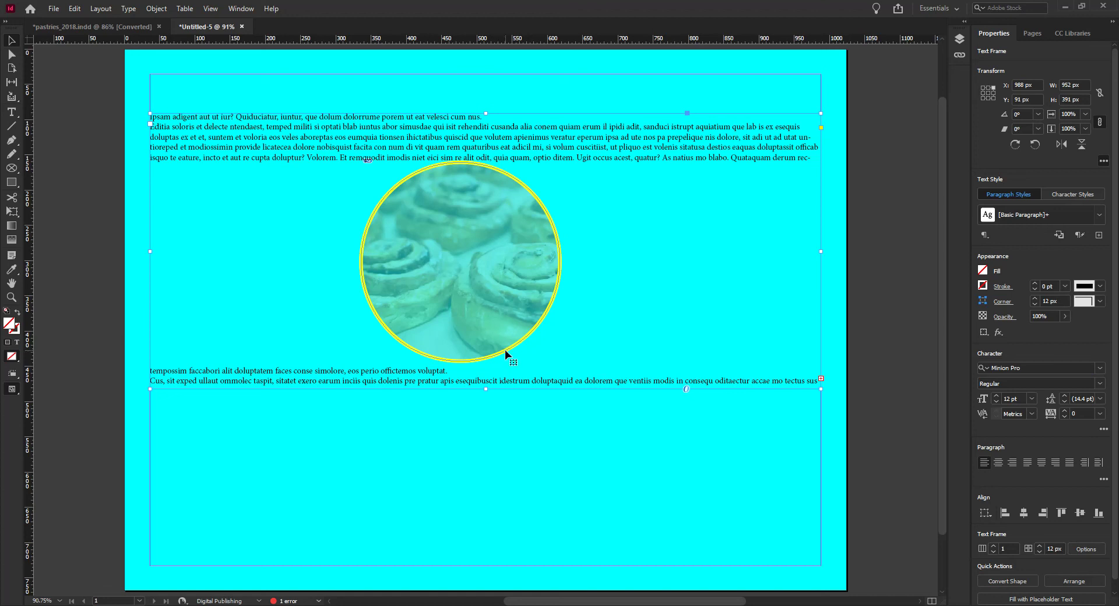
Undo the text frame resizing and the Jump Object wrap
left_click(471, 404)
key("ctrl+z")
key("ctrl+z")
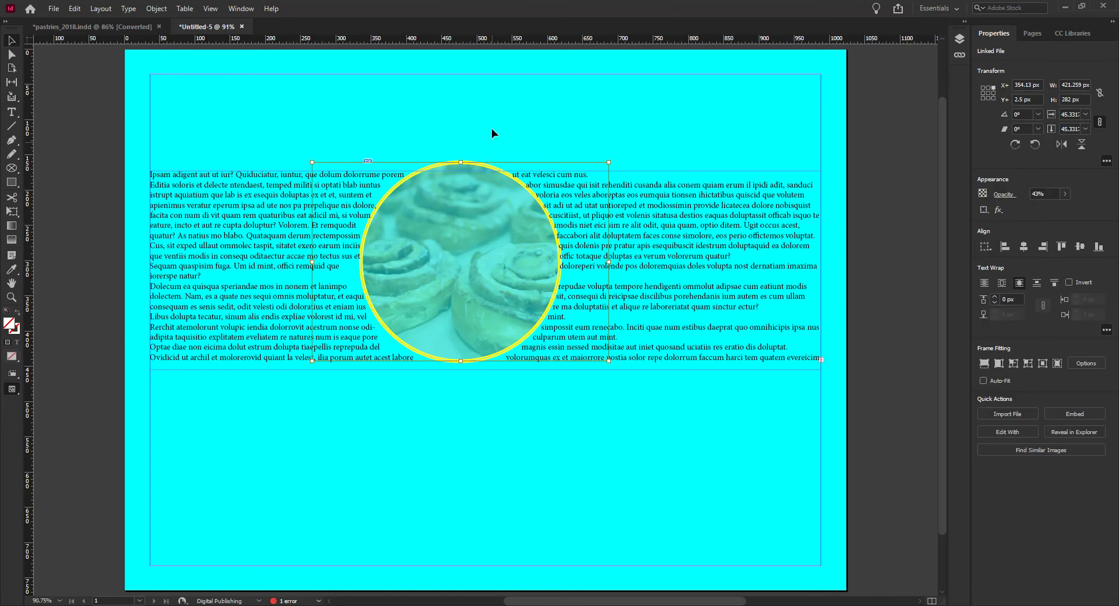
Set the circular frame's text wrap to Jump to Next Column
left_click(478, 166)
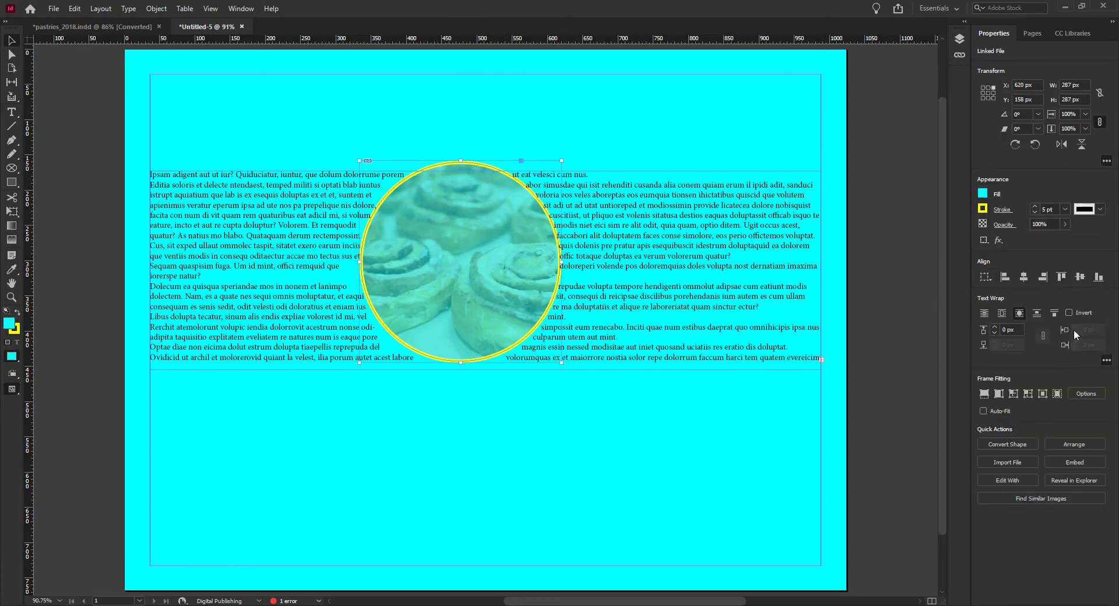
left_click(1056, 315)
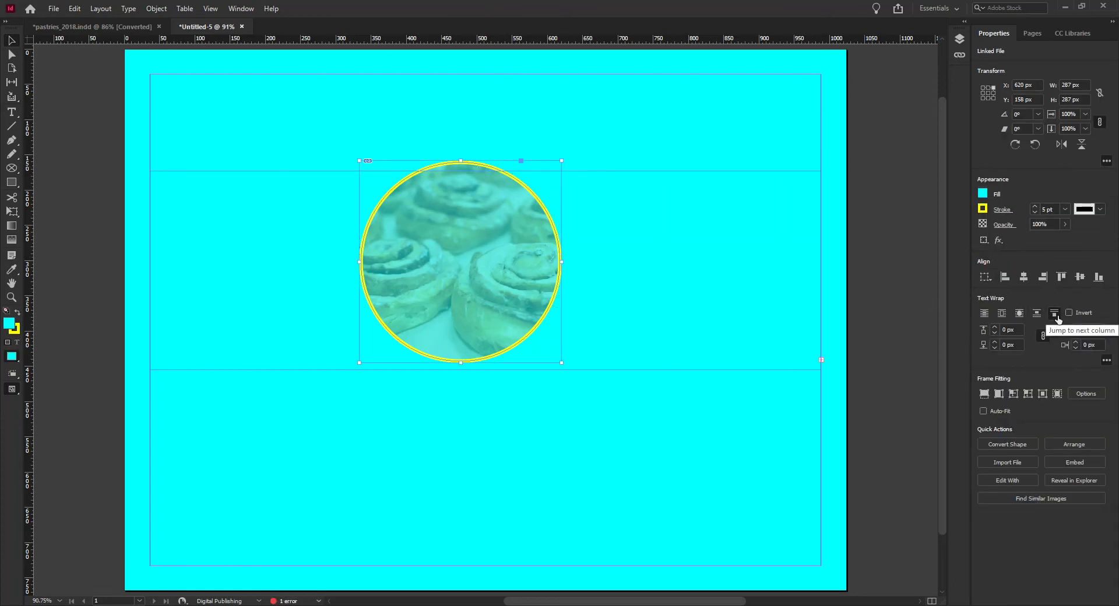
Try extending the text frame upward to about 411 px high, and undo the resizing
left_click(588, 181)
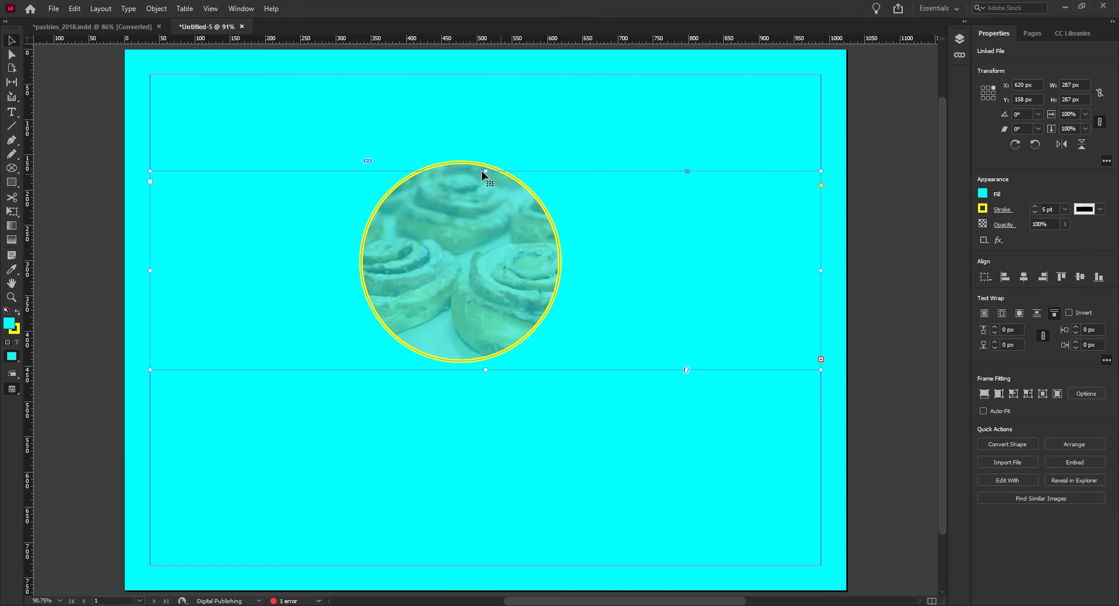
left_click_drag(488, 170, 474, 80)
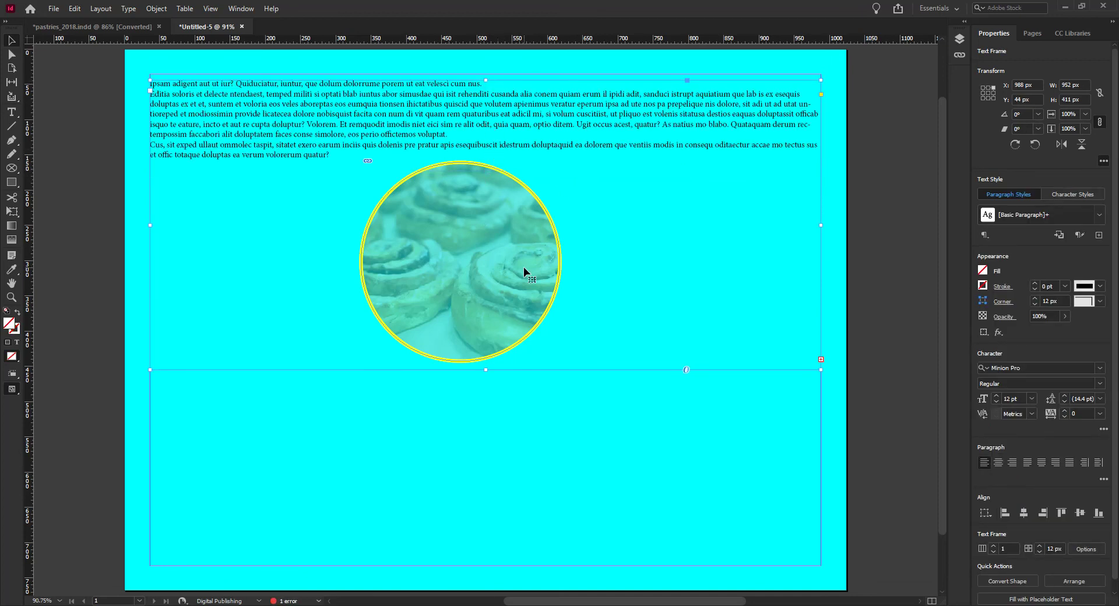
key("ctrl+z")
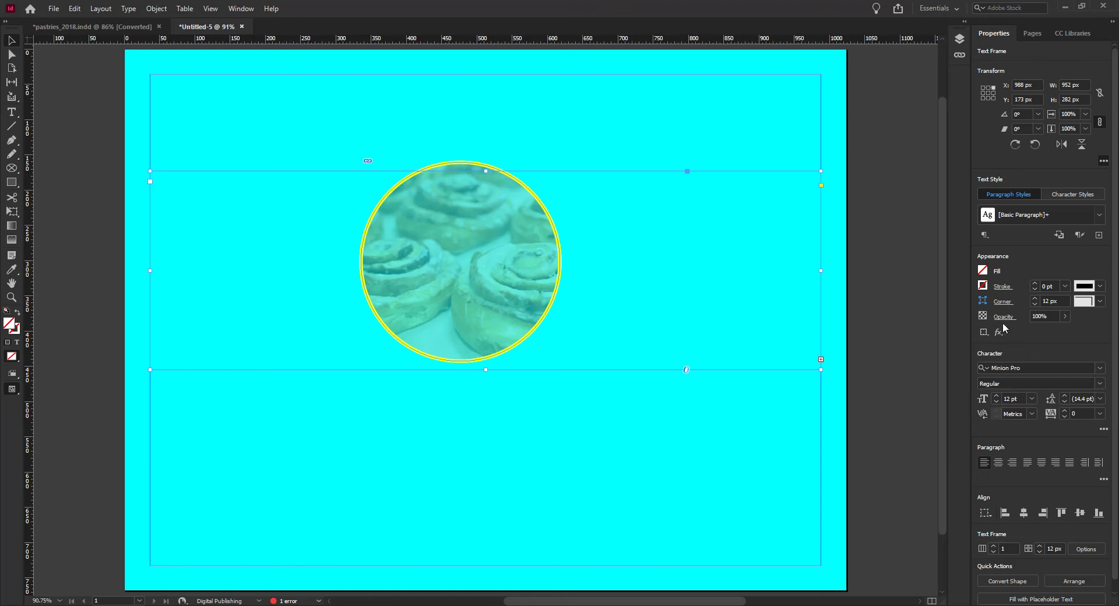
Switch the circular frame's text wrap to follow the object shape
left_click(477, 167)
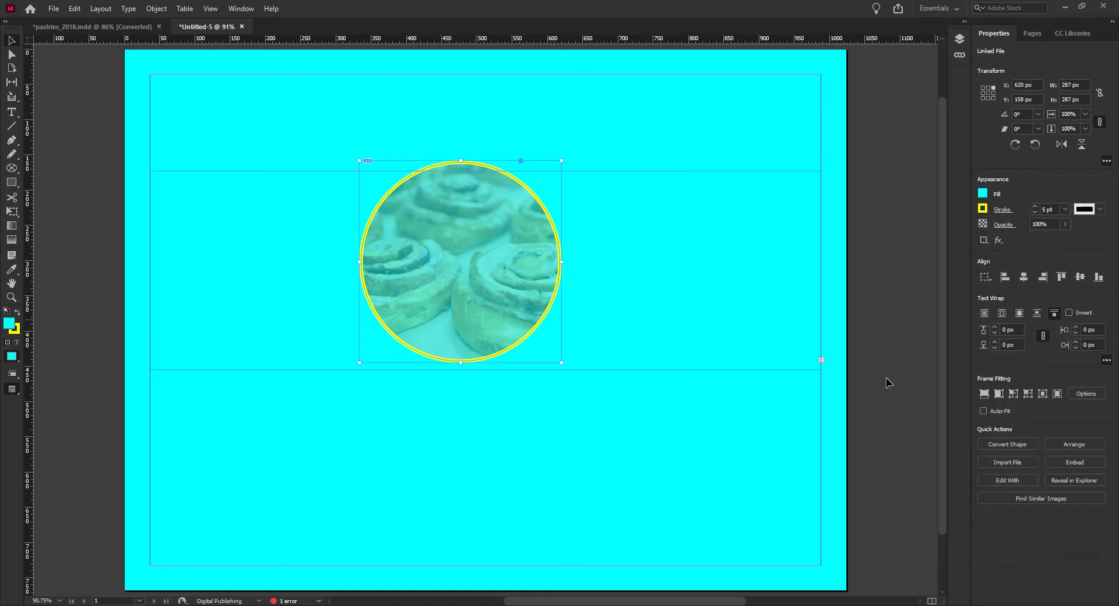
left_click(1019, 315)
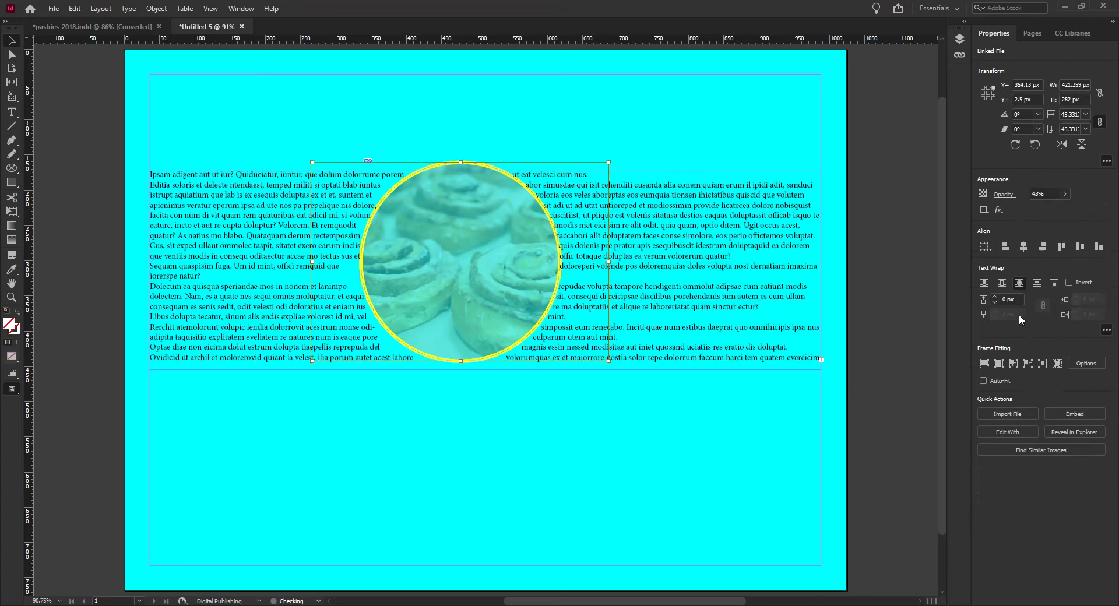
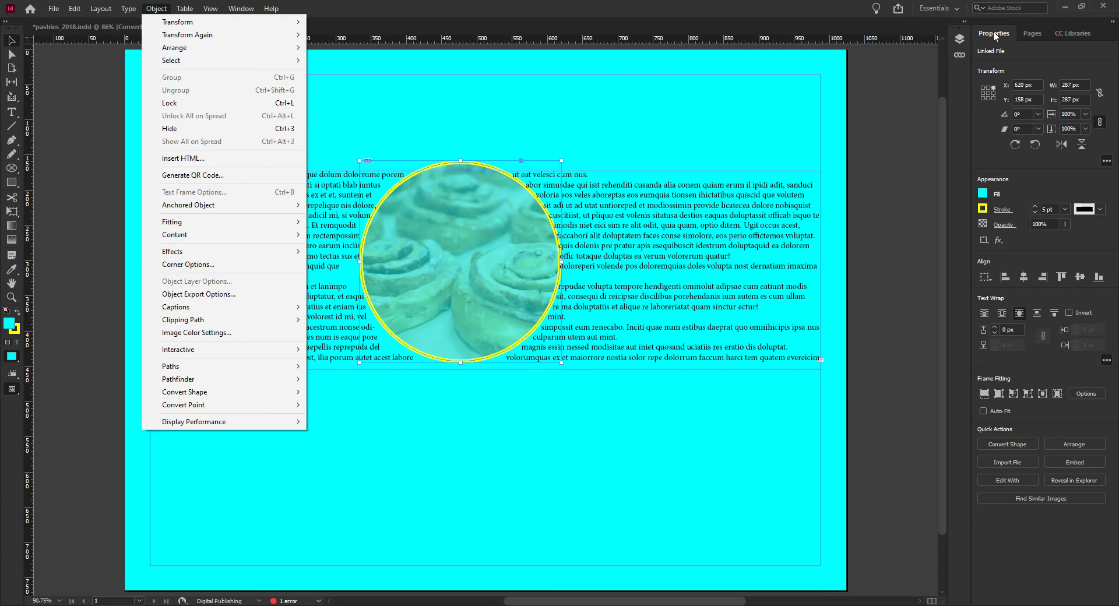
key("Escape")
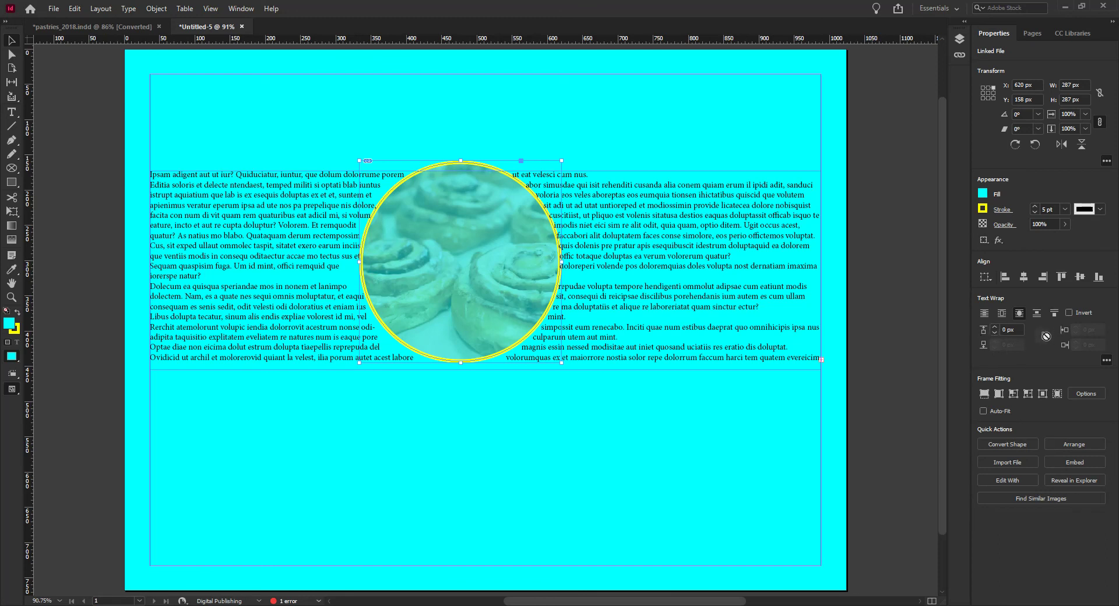
left_click(1105, 360)
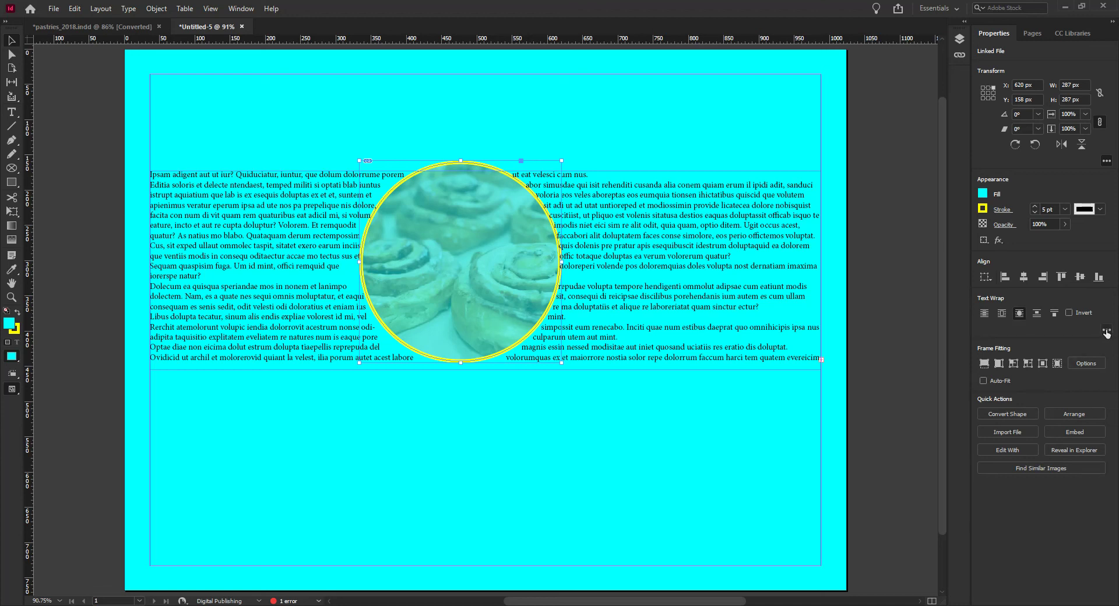
left_click(1106, 330)
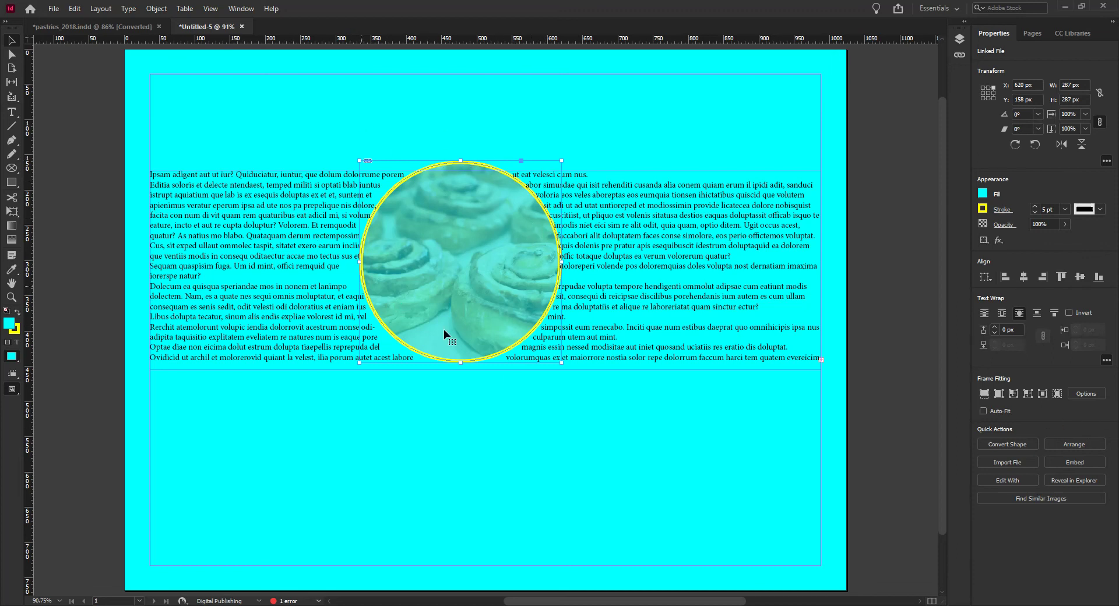
Set the circular frame's text wrap offset to 21 px
left_click(994, 325)
left_click(994, 325)
left_click(994, 325)
left_click(994, 325)
left_click(994, 325)
left_click(994, 325)
left_click(994, 326)
left_click(994, 325)
left_click(993, 326)
left_click(993, 325)
left_click(994, 325)
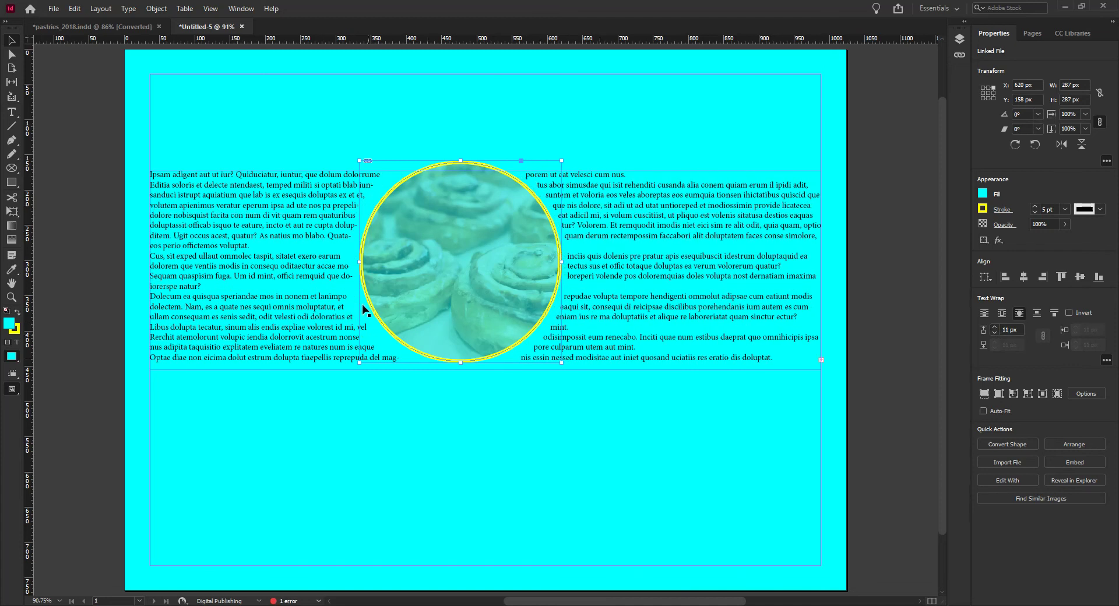
left_click(994, 327)
left_click(994, 327)
left_click(994, 327)
left_click(994, 327)
left_click(994, 327)
left_click(994, 326)
left_click(994, 327)
left_click(994, 327)
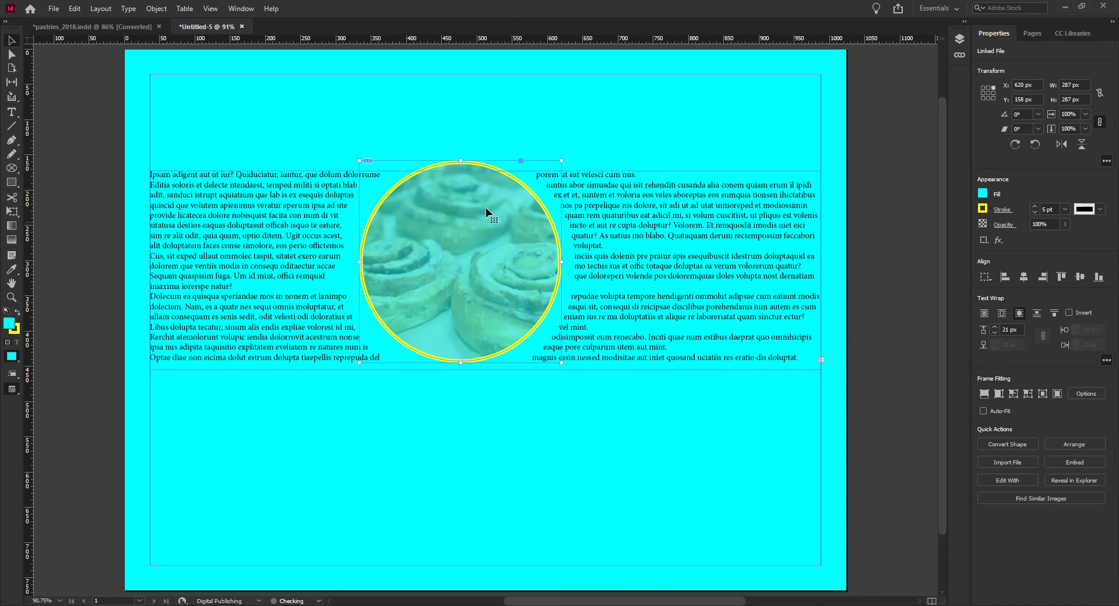
Preview the page without guides and frame edges, and return to the normal view
left_click(540, 407)
key("w")
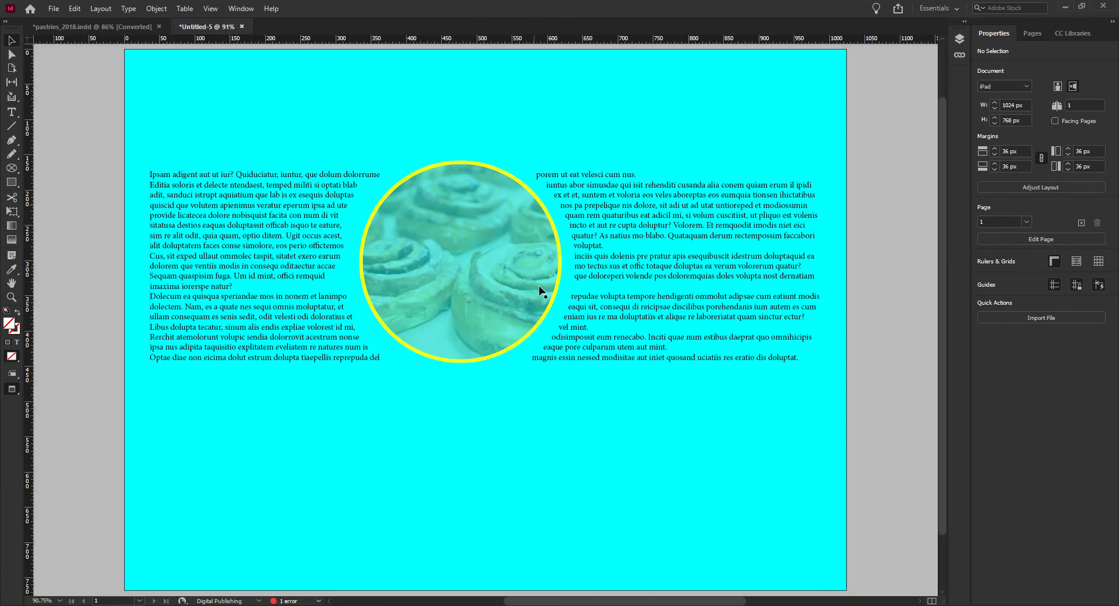
key("w")
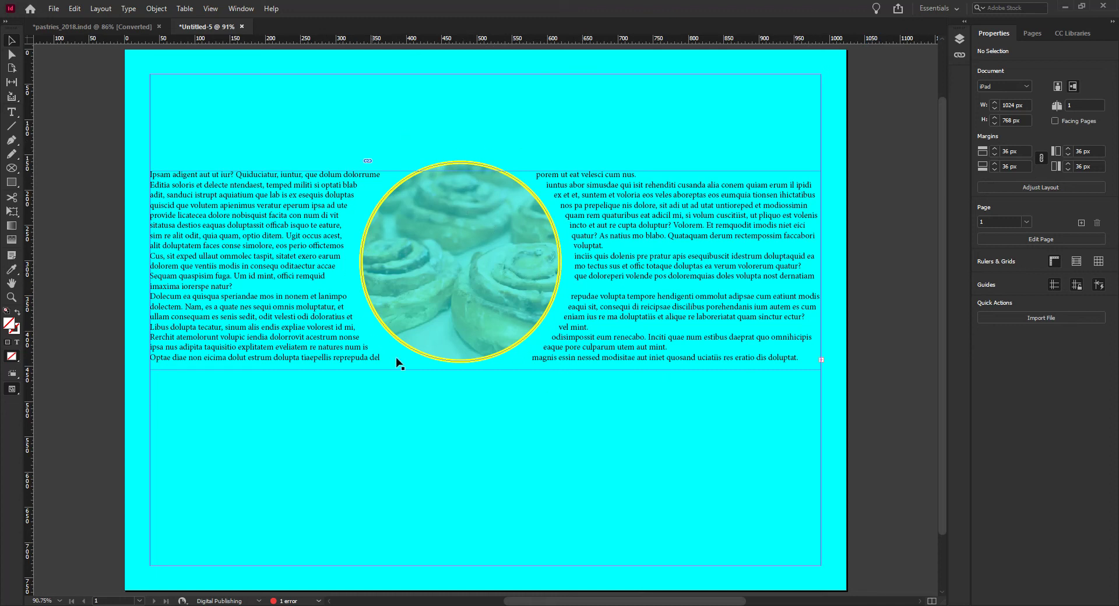
Set the placeholder text frame's inset spacing to 12 px on all sides in Text Frame Options
left_click(473, 165)
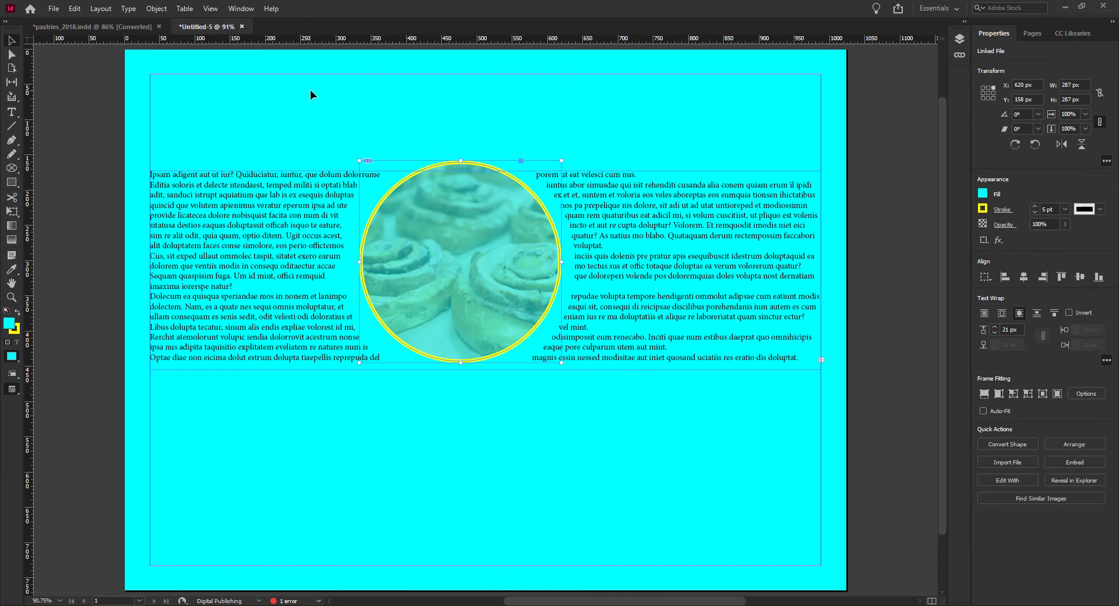
left_click(323, 194)
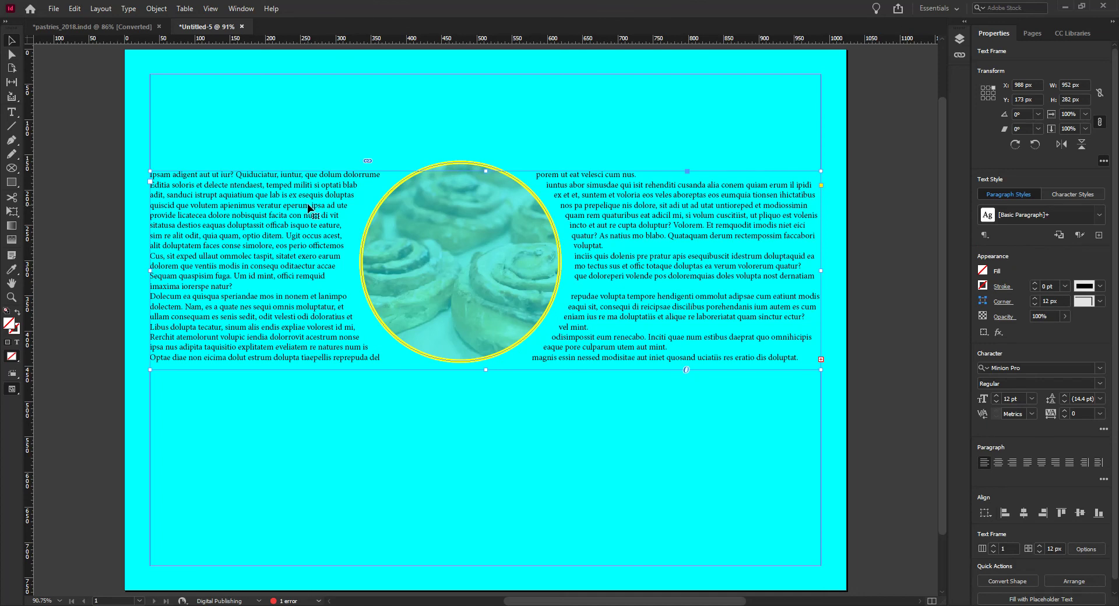
right_click(208, 196)
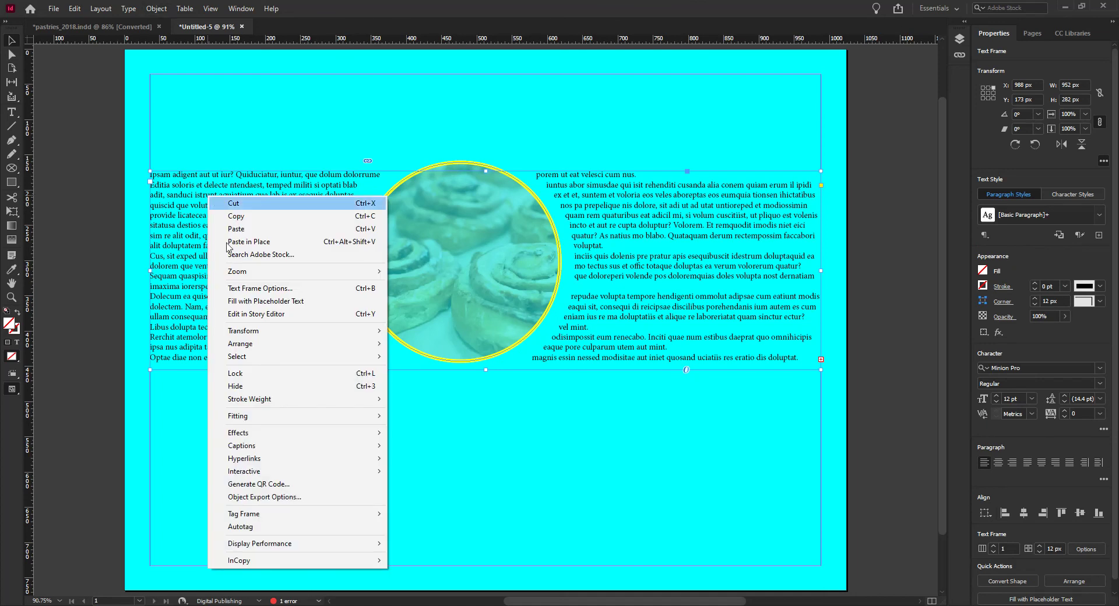
left_click(153, 10)
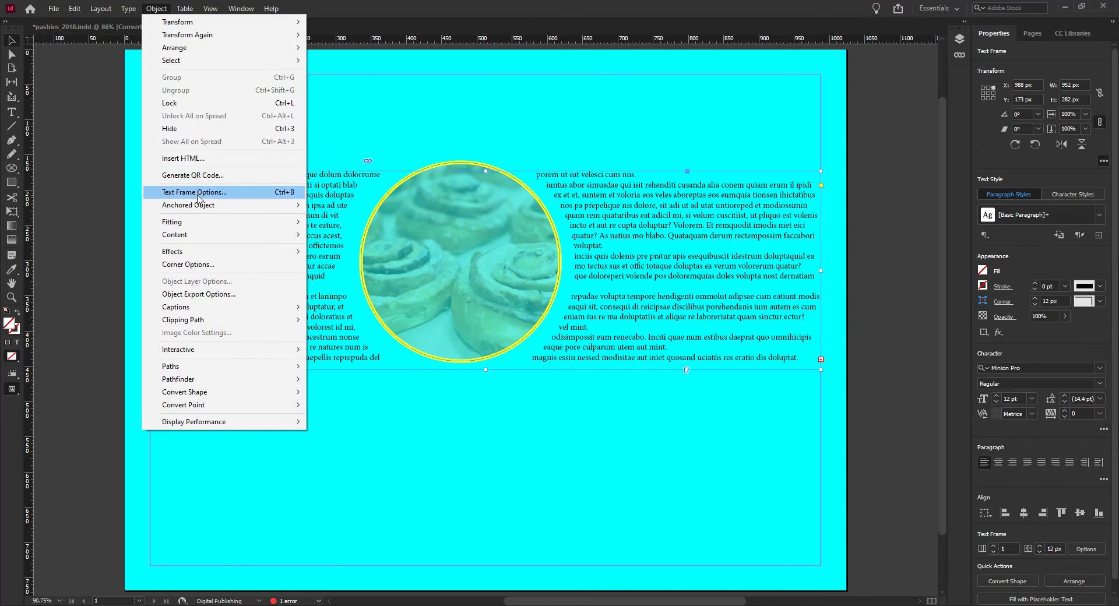
left_click(198, 193)
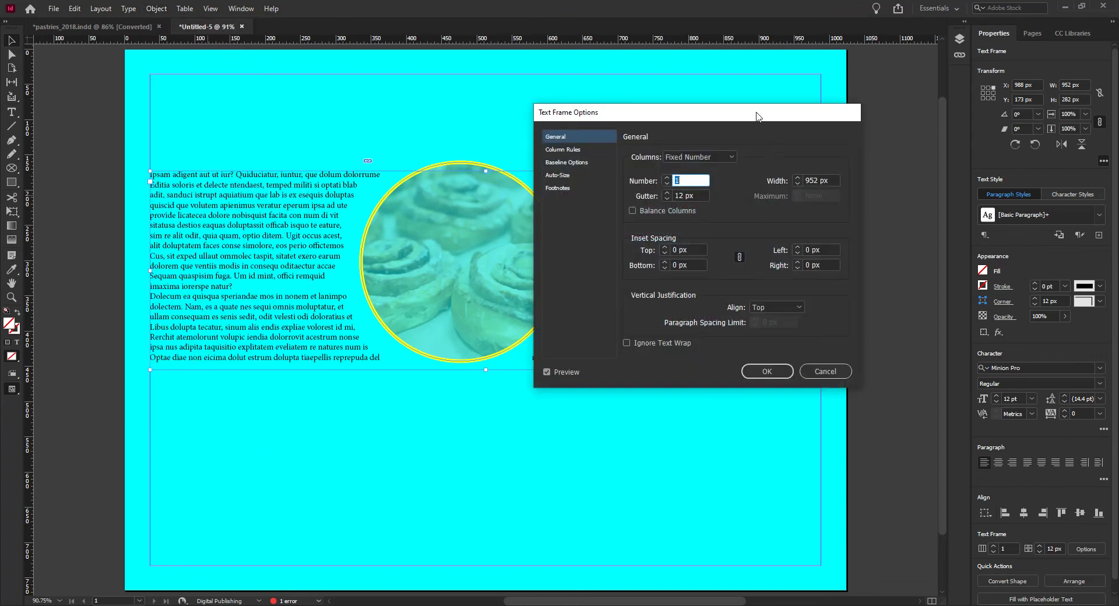
left_click_drag(756, 117, 693, 97)
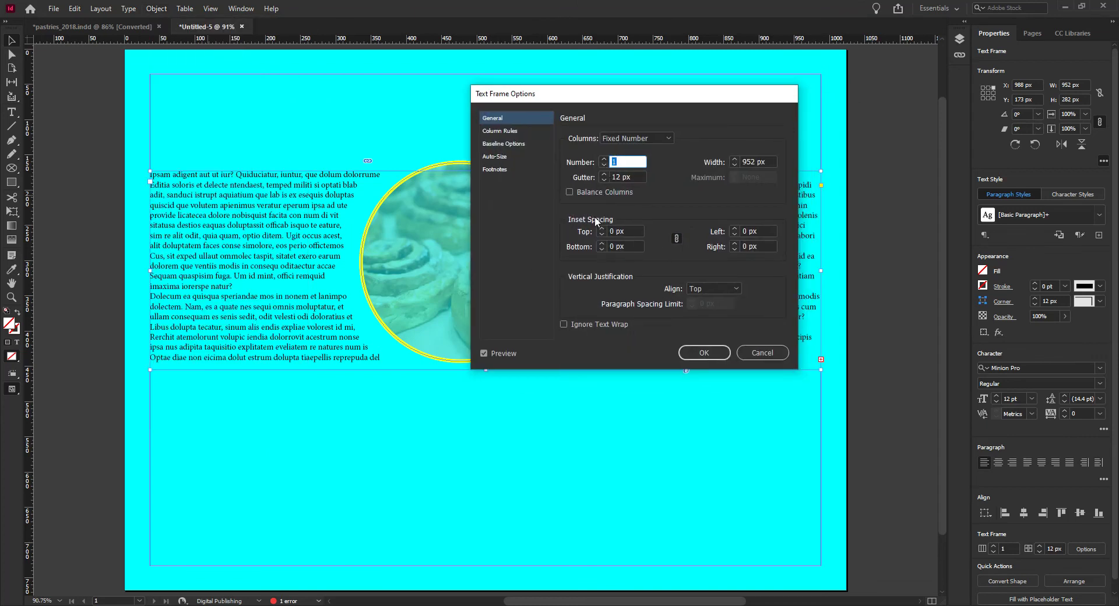
left_click_drag(615, 97, 747, 118)
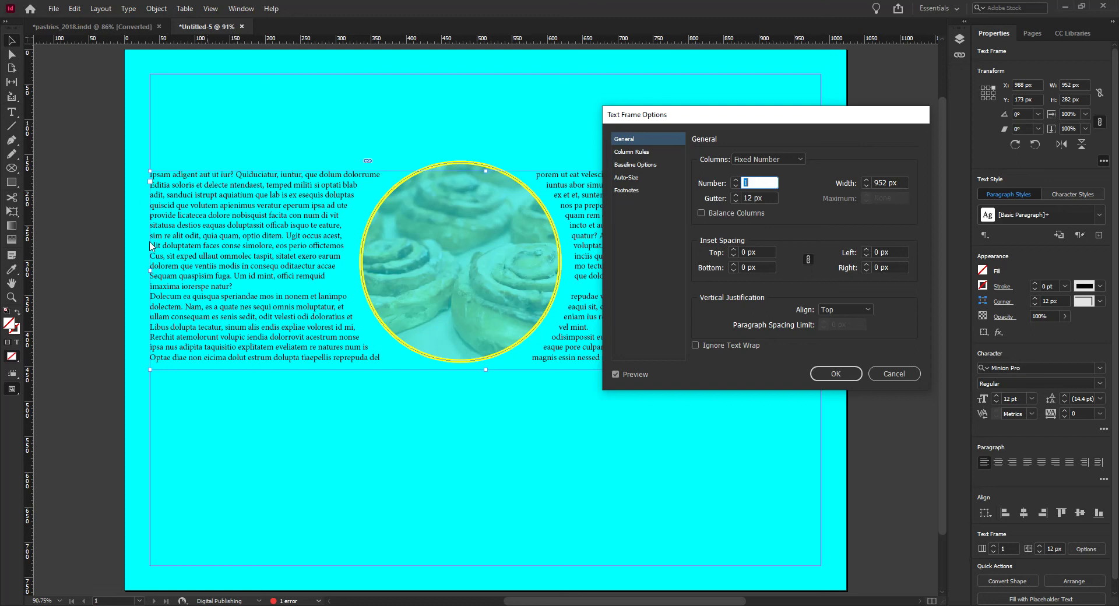
left_click(734, 250)
left_click(734, 249)
left_click(733, 249)
left_click(733, 250)
left_click(733, 249)
left_click(733, 249)
left_click(732, 249)
left_click(733, 249)
left_click(733, 250)
left_click(733, 249)
left_click(733, 249)
left_click(733, 249)
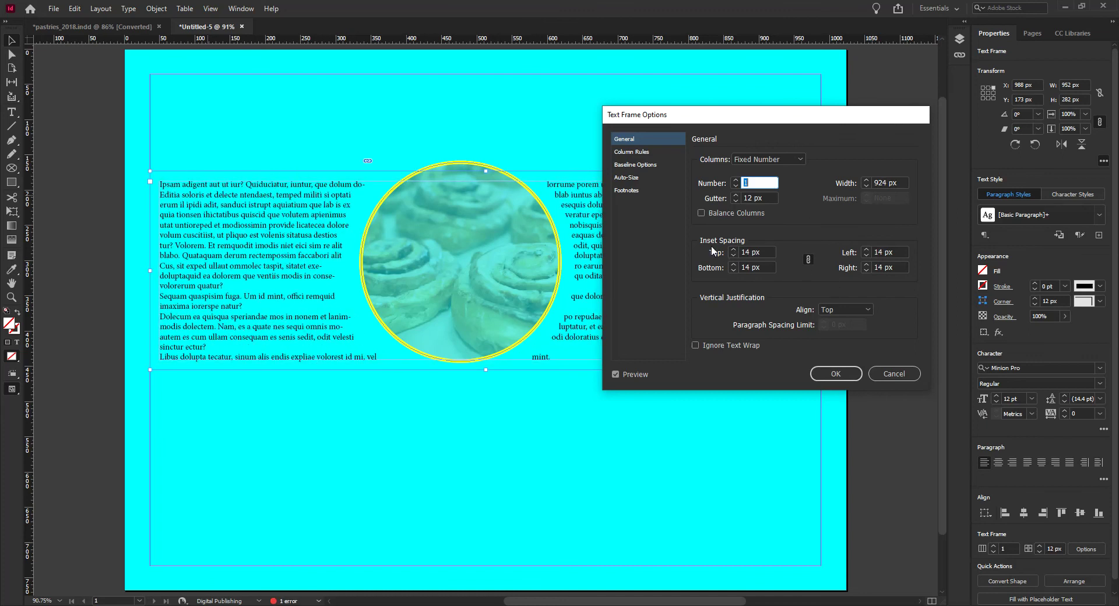
left_click(733, 269)
left_click(732, 270)
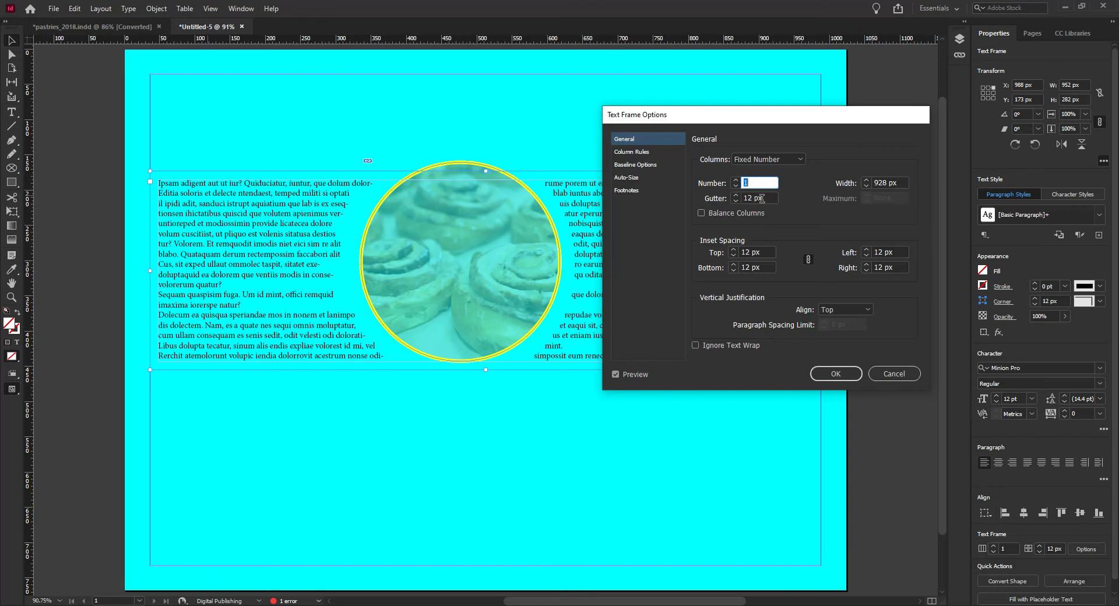
left_click(647, 155)
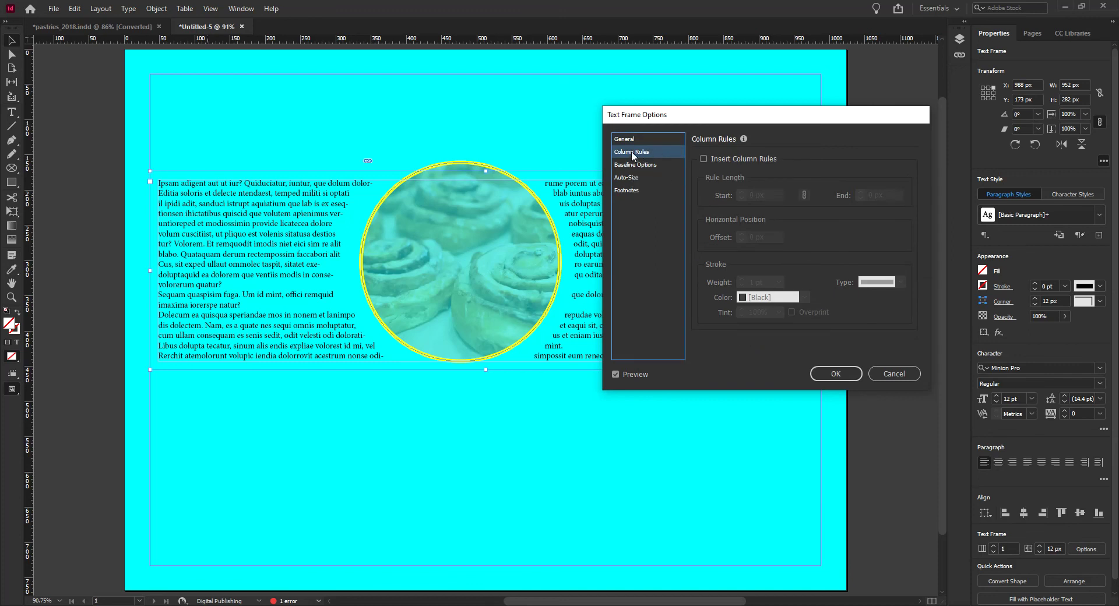
left_click(634, 143)
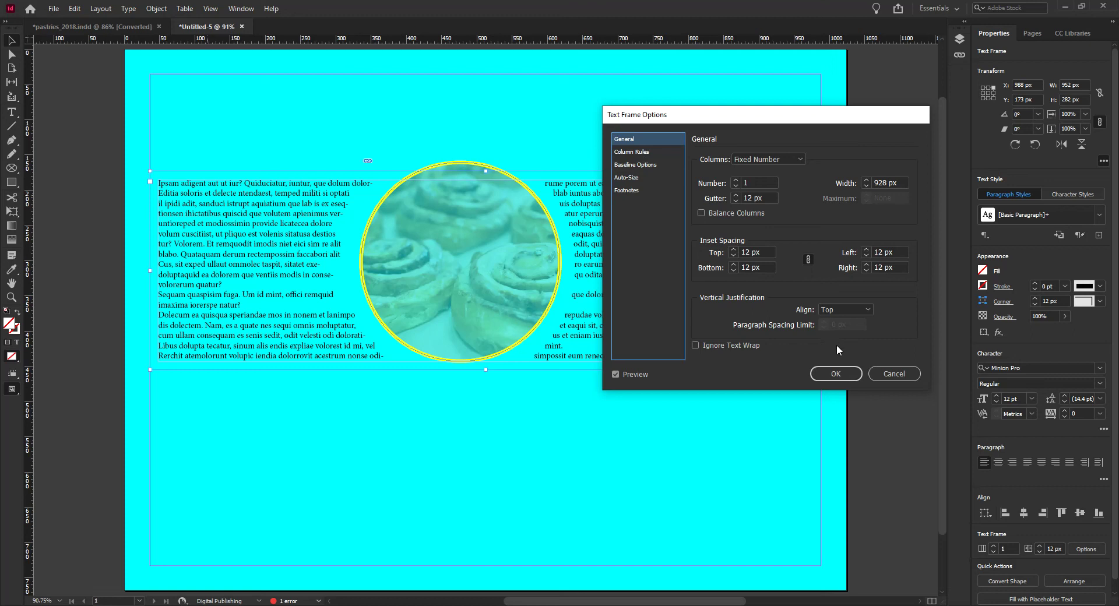
left_click(843, 377)
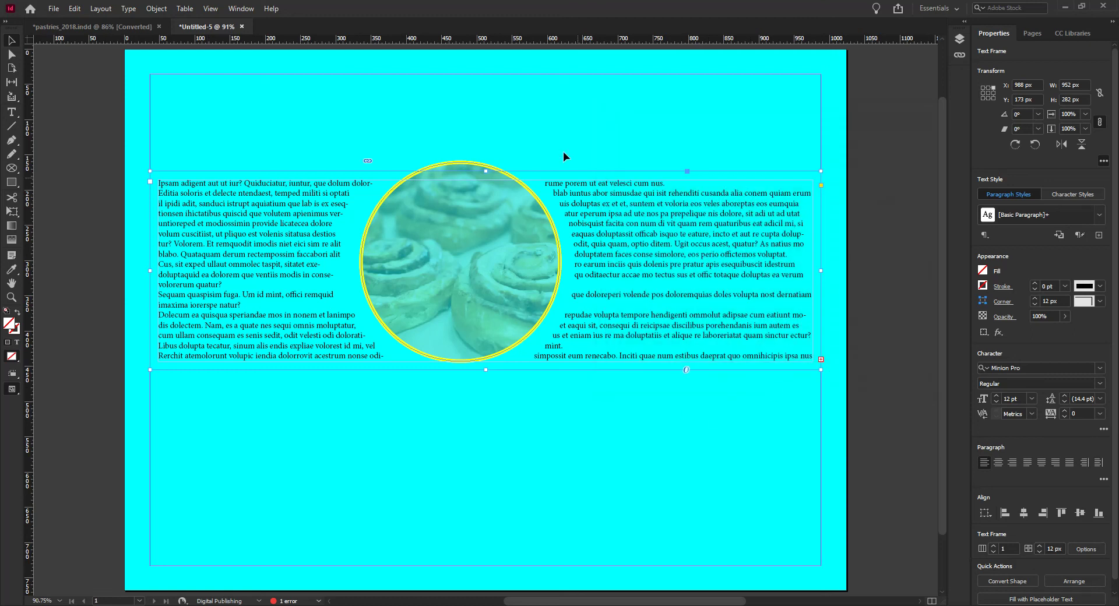
Move the circular frame to about X 783 px, Y 170.5 px, and nudge it back left through the text
left_click(462, 167)
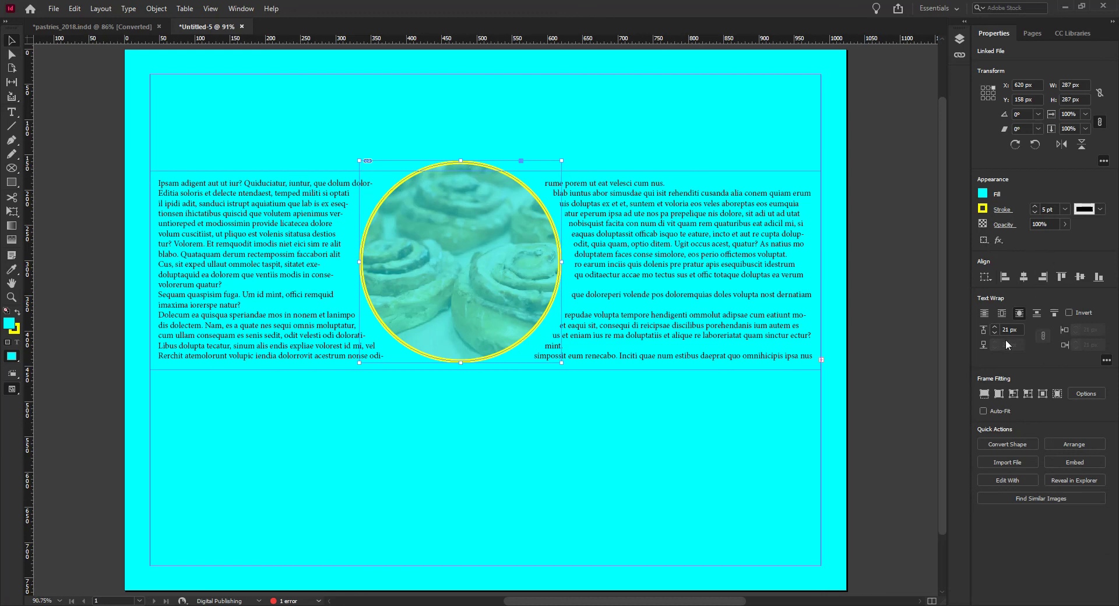
left_click_drag(477, 166, 589, 173)
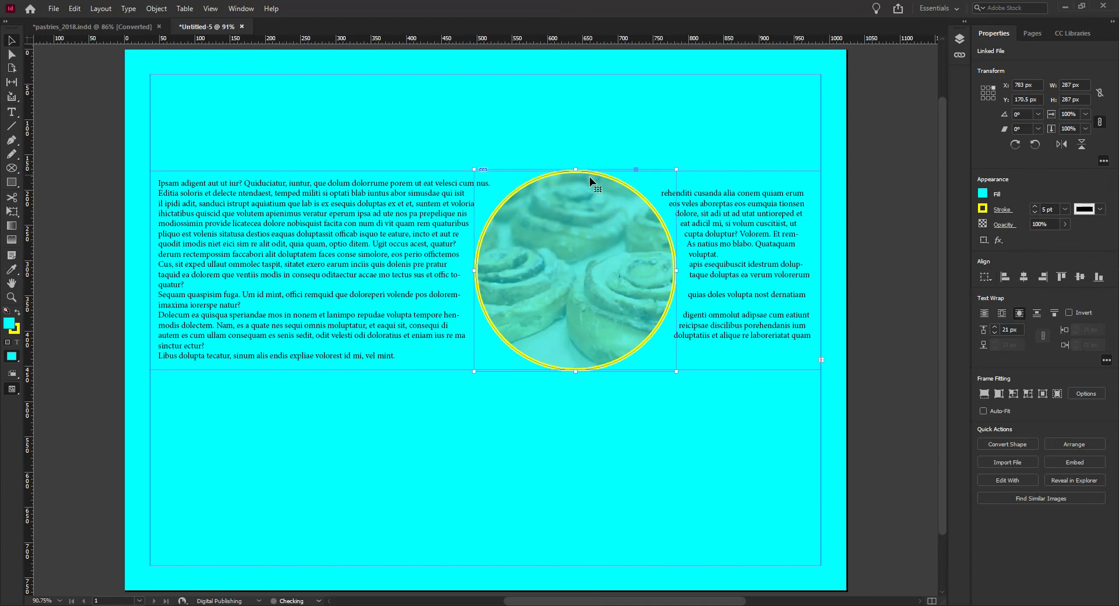
key("shift+Left")
key("shift+Left")
key("shift+Left")
key("shift+Left")
key("shift+Left")
key("shift+Left")
key("shift+Left")
key("shift+Left")
key("shift+Left")
key("shift+Left")
key("shift+Left")
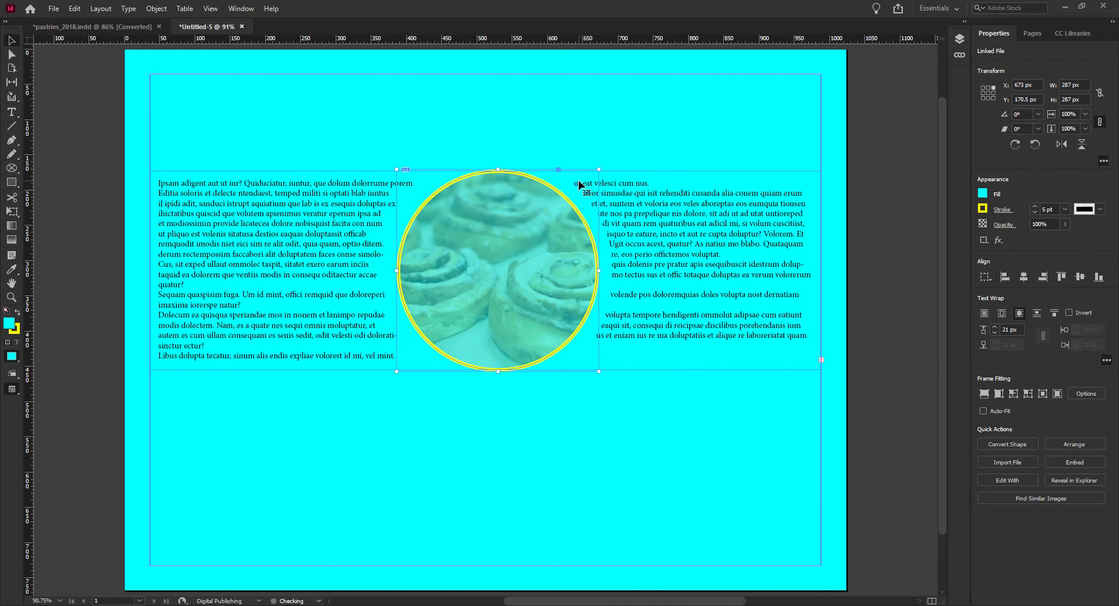
key("shift+Left")
key("shift+Left")
key("shift+Left")
key("shift+Left")
key("shift+Left")
key("shift+Left")
key("shift+Left")
key("shift+Left")
key("shift+Left")
key("shift+Left")
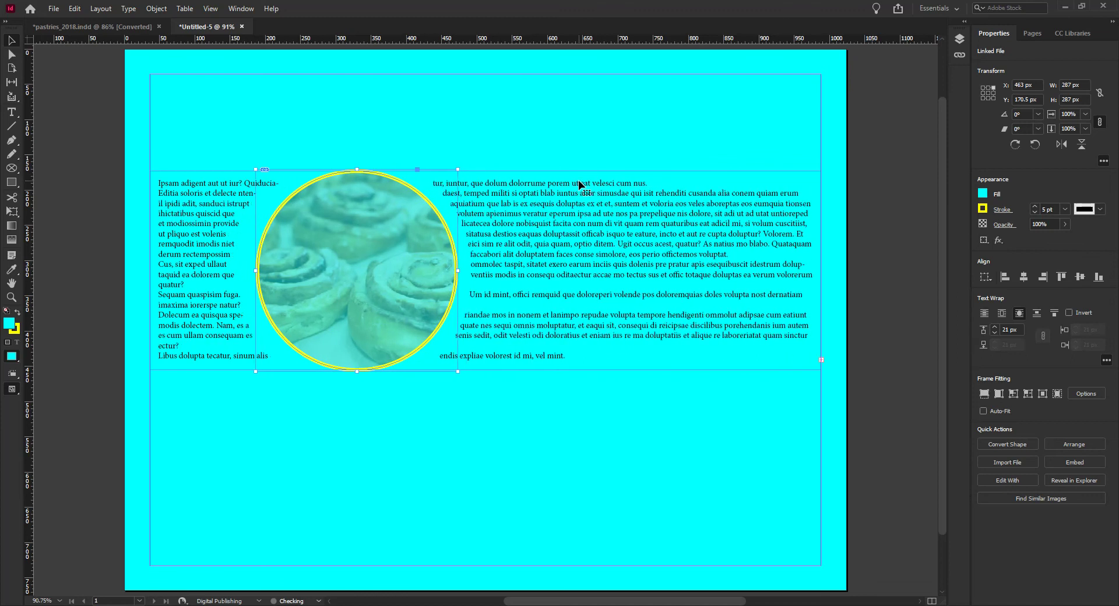
key("shift+Left")
key("shift+Left")
key("shift+Left")
key("shift+Left")
Nudge the circular frame right and upward to X 543 px, Y 100.5 px so it overlaps the text frame's top edge
key("shift+Right")
key("shift+Right")
key("shift+Right")
key("shift+Right")
key("shift+Right")
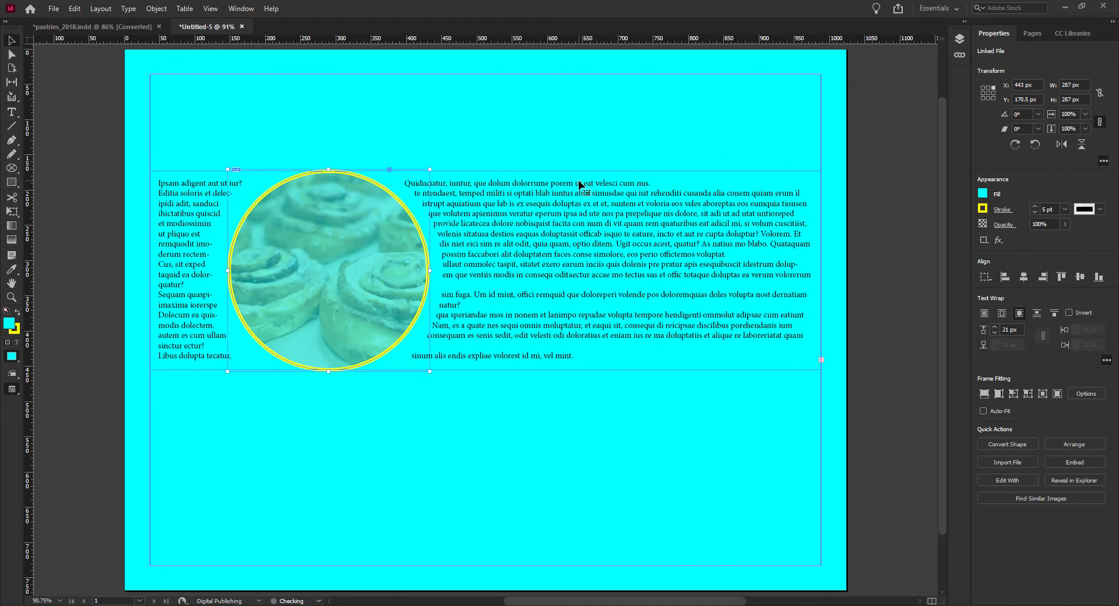
key("shift+Right")
key("shift+Right")
key("shift+Right")
key("shift+Right")
key("shift+Right")
key("shift+Right")
key("shift+Right")
key("shift+Right")
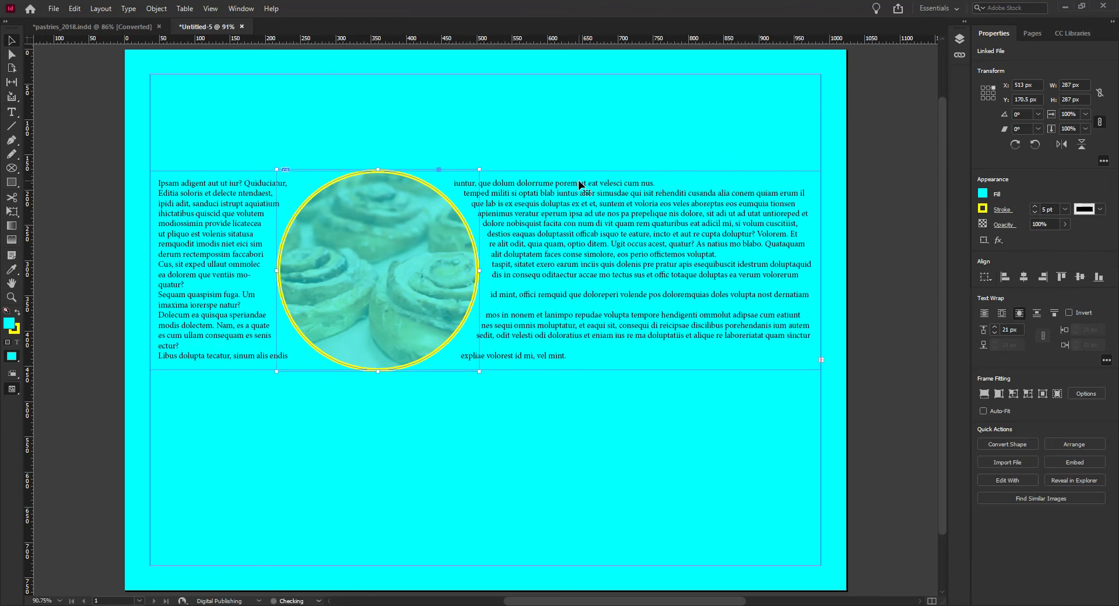
key("shift+Right")
key("shift+Up")
key("shift+Up")
key("shift+Up")
key("shift+Up")
key("shift+Up")
key("shift+Up")
key("shift+Up")
key("shift+Up")
key("shift+Up")
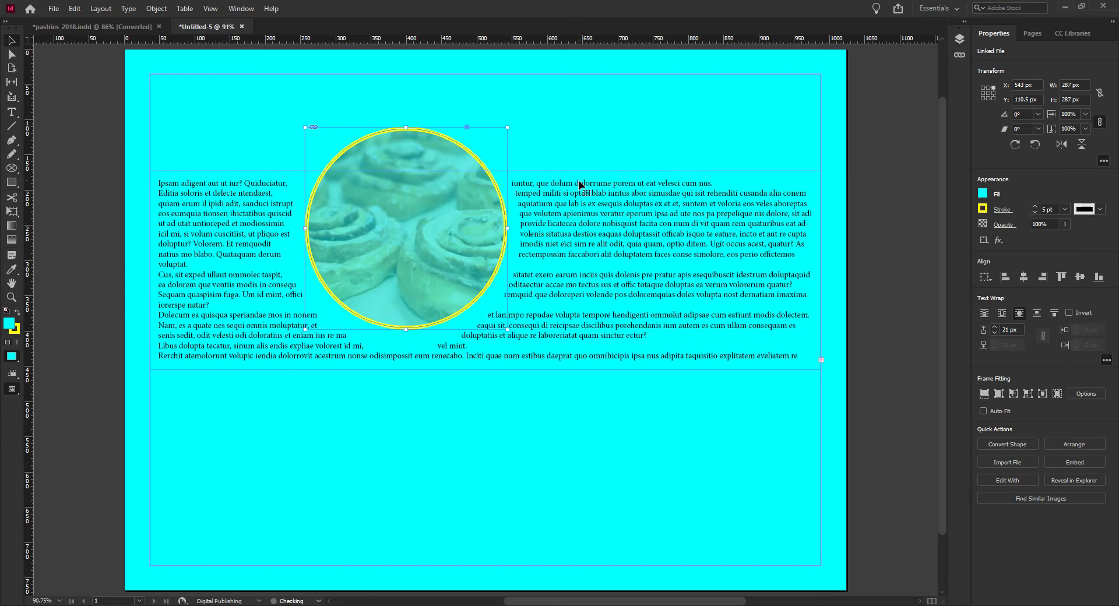
key("shift+Down")
key("shift+Down")
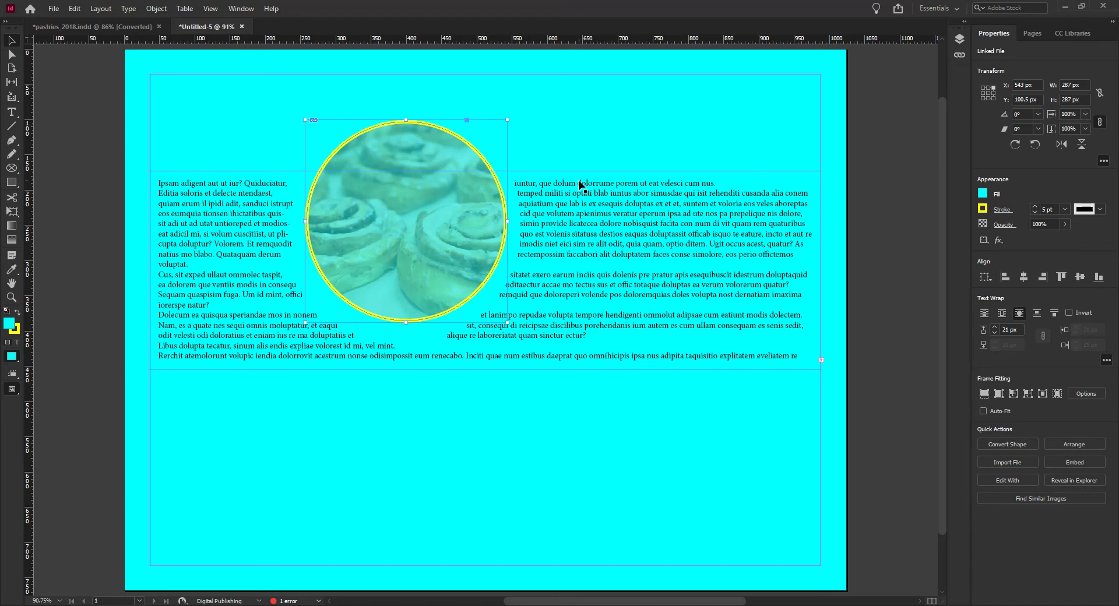
Apply a drop shadow with the default settings to the circular frame
left_click(557, 132)
left_click(424, 144)
right_click(441, 132)
mouse_move(516, 341)
left_click(653, 357)
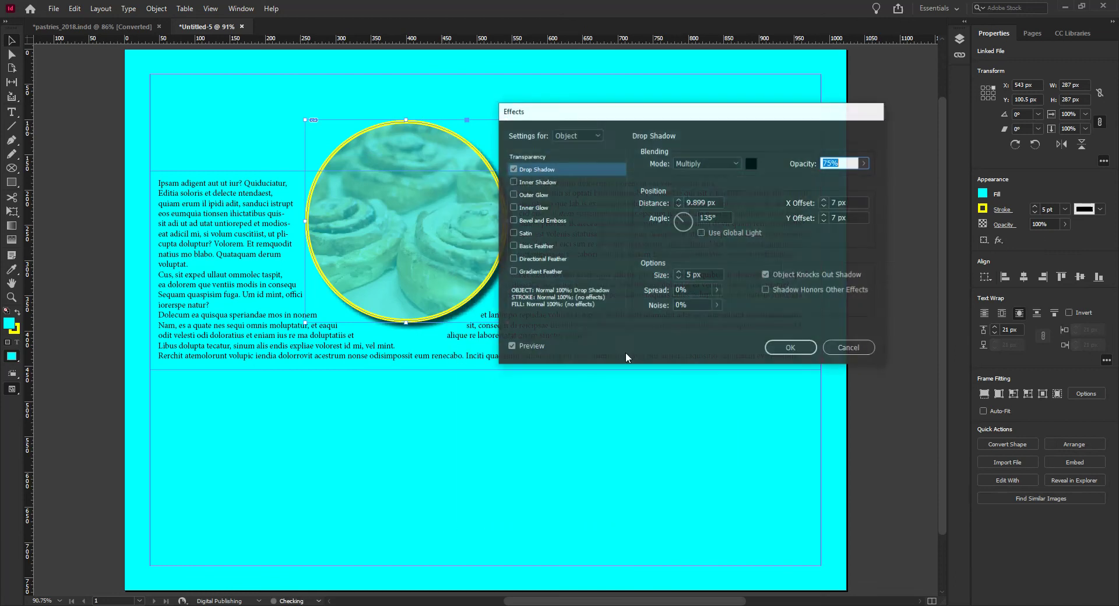
left_click(790, 348)
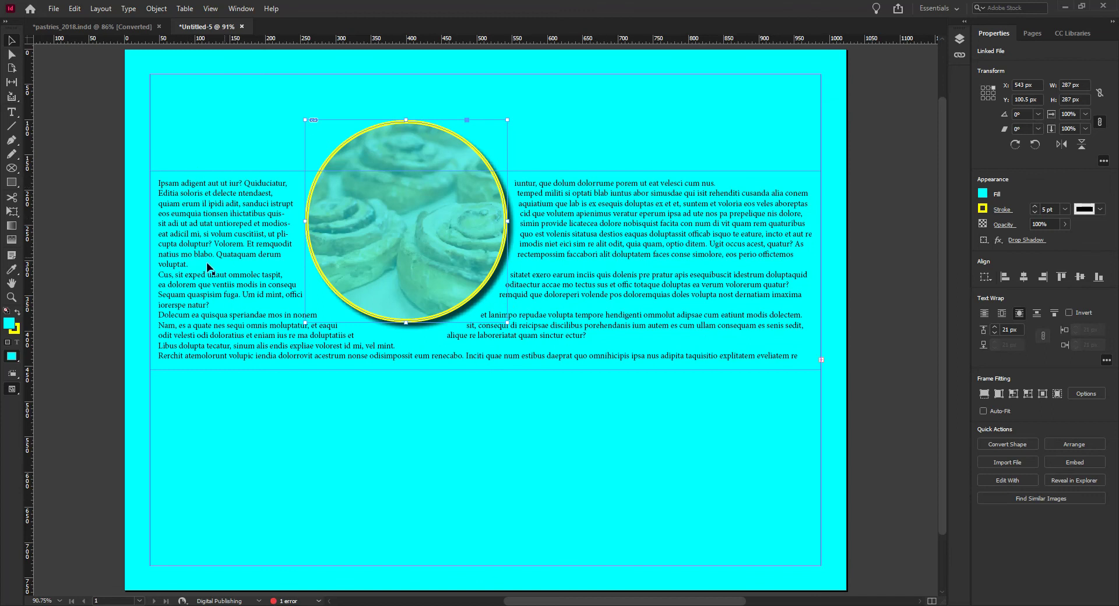
left_click(661, 243)
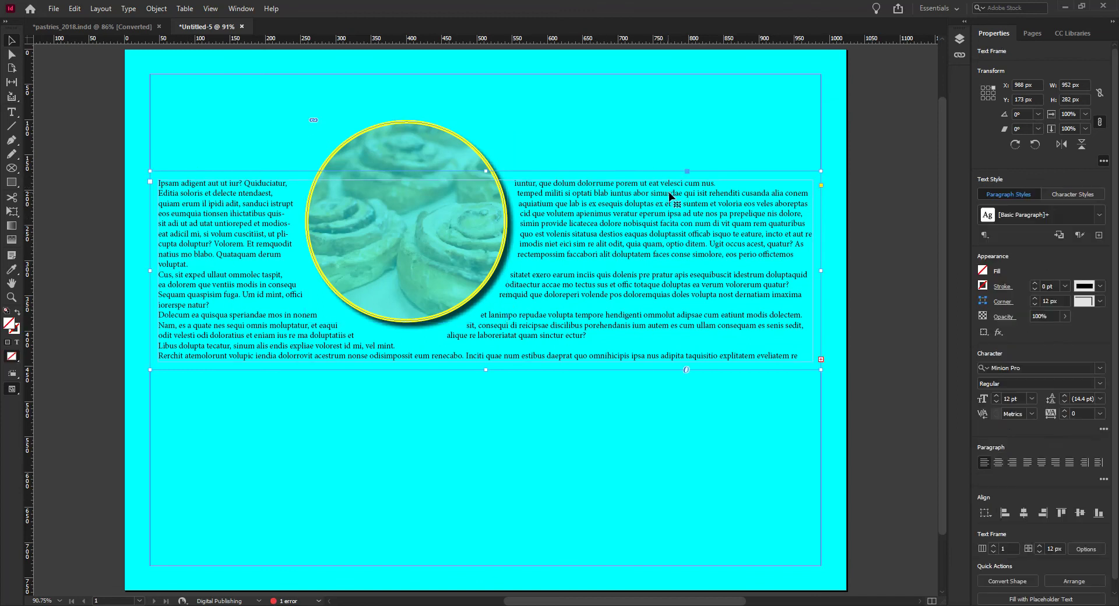